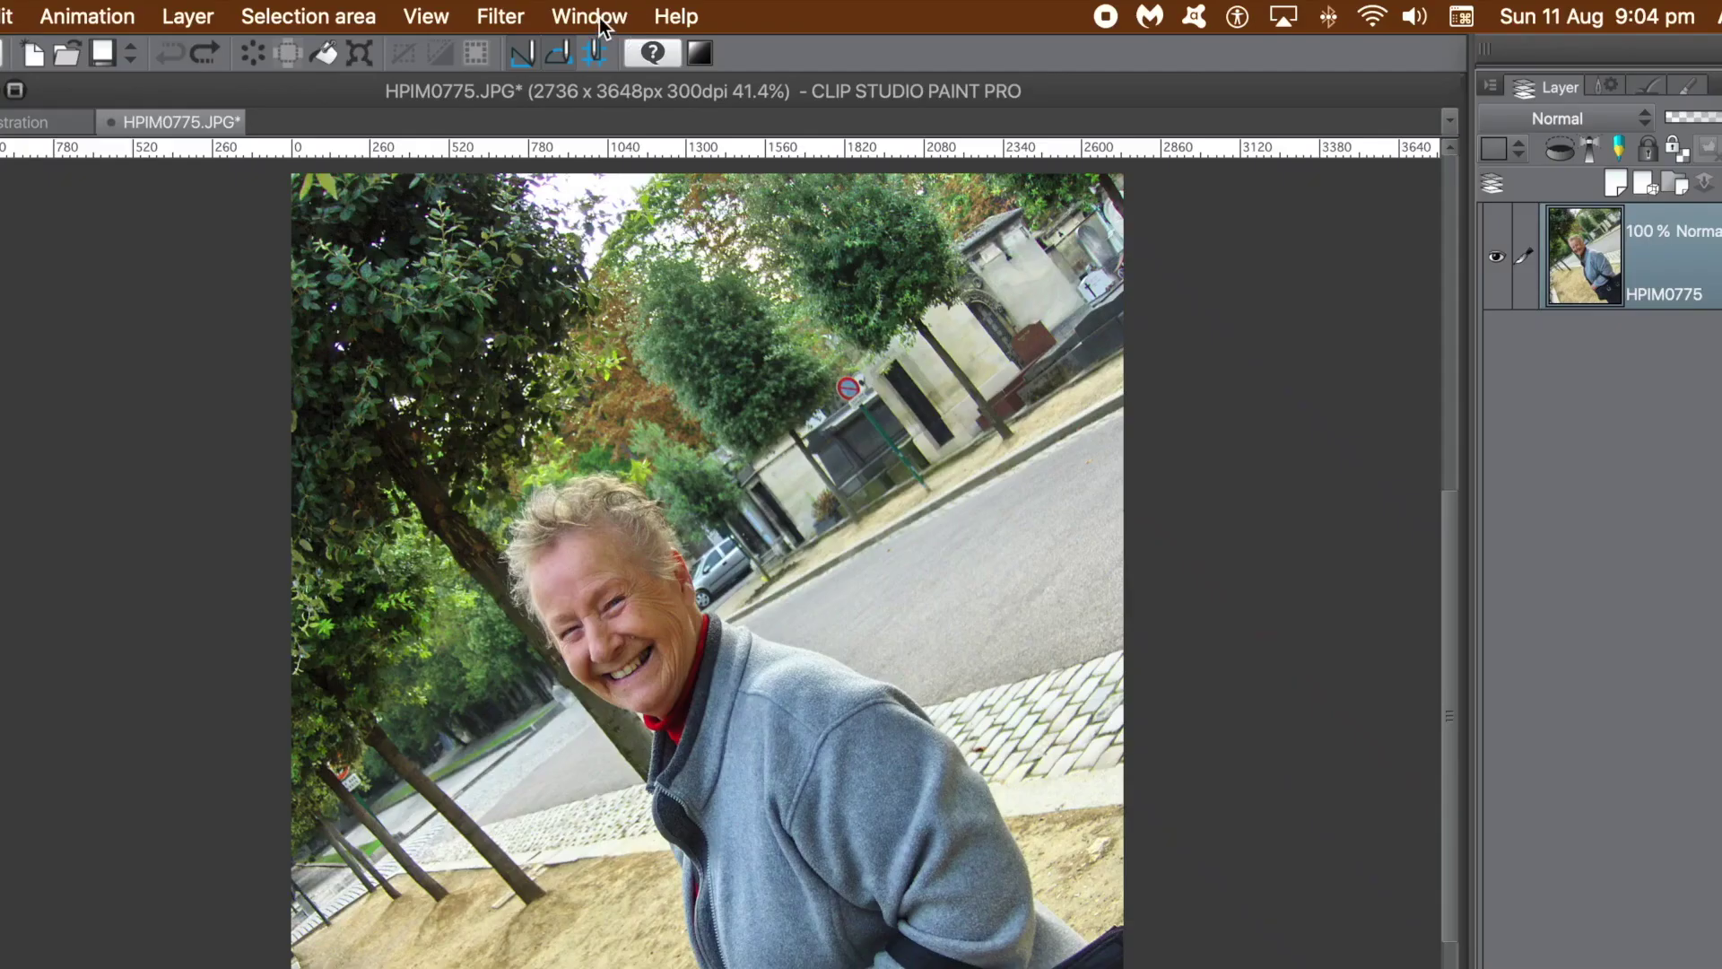
# Show the list of open canvases, Illustration and HPIM0775.JPG, from the Window menu
pyautogui.click(599, 17)
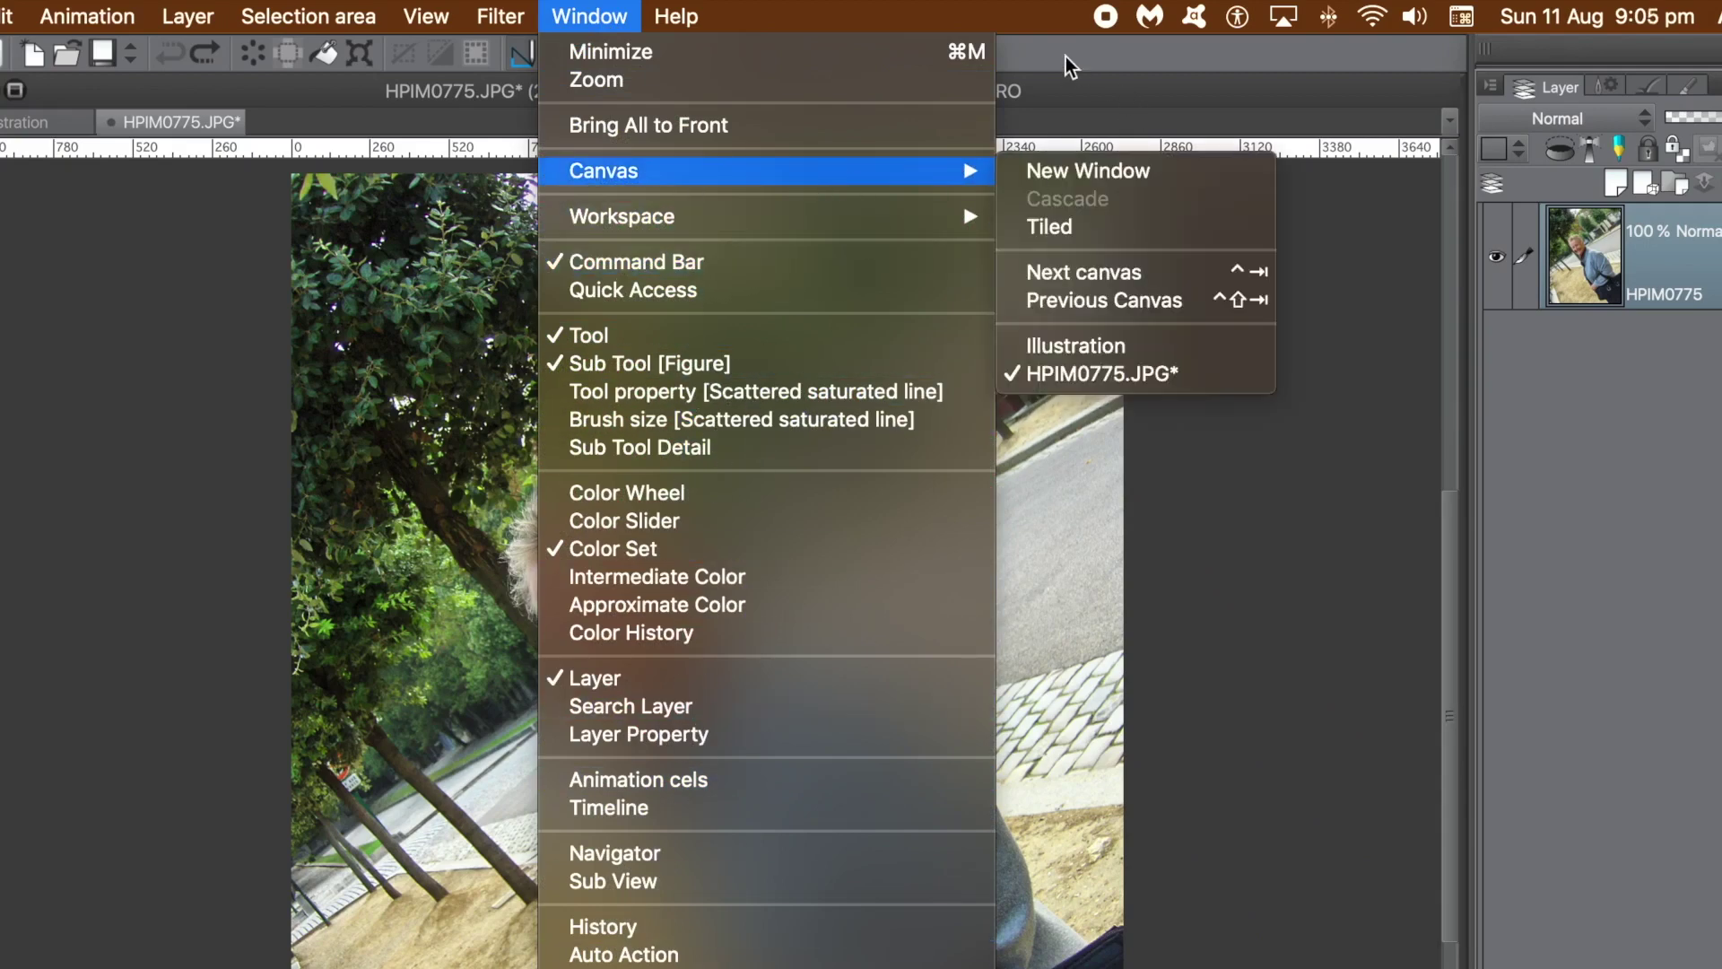
# Switch to the HPIM0775.JPG canvas and duplicate its layer into HPIM0775 Copy and Copy 2
pyautogui.click(1010, 66)
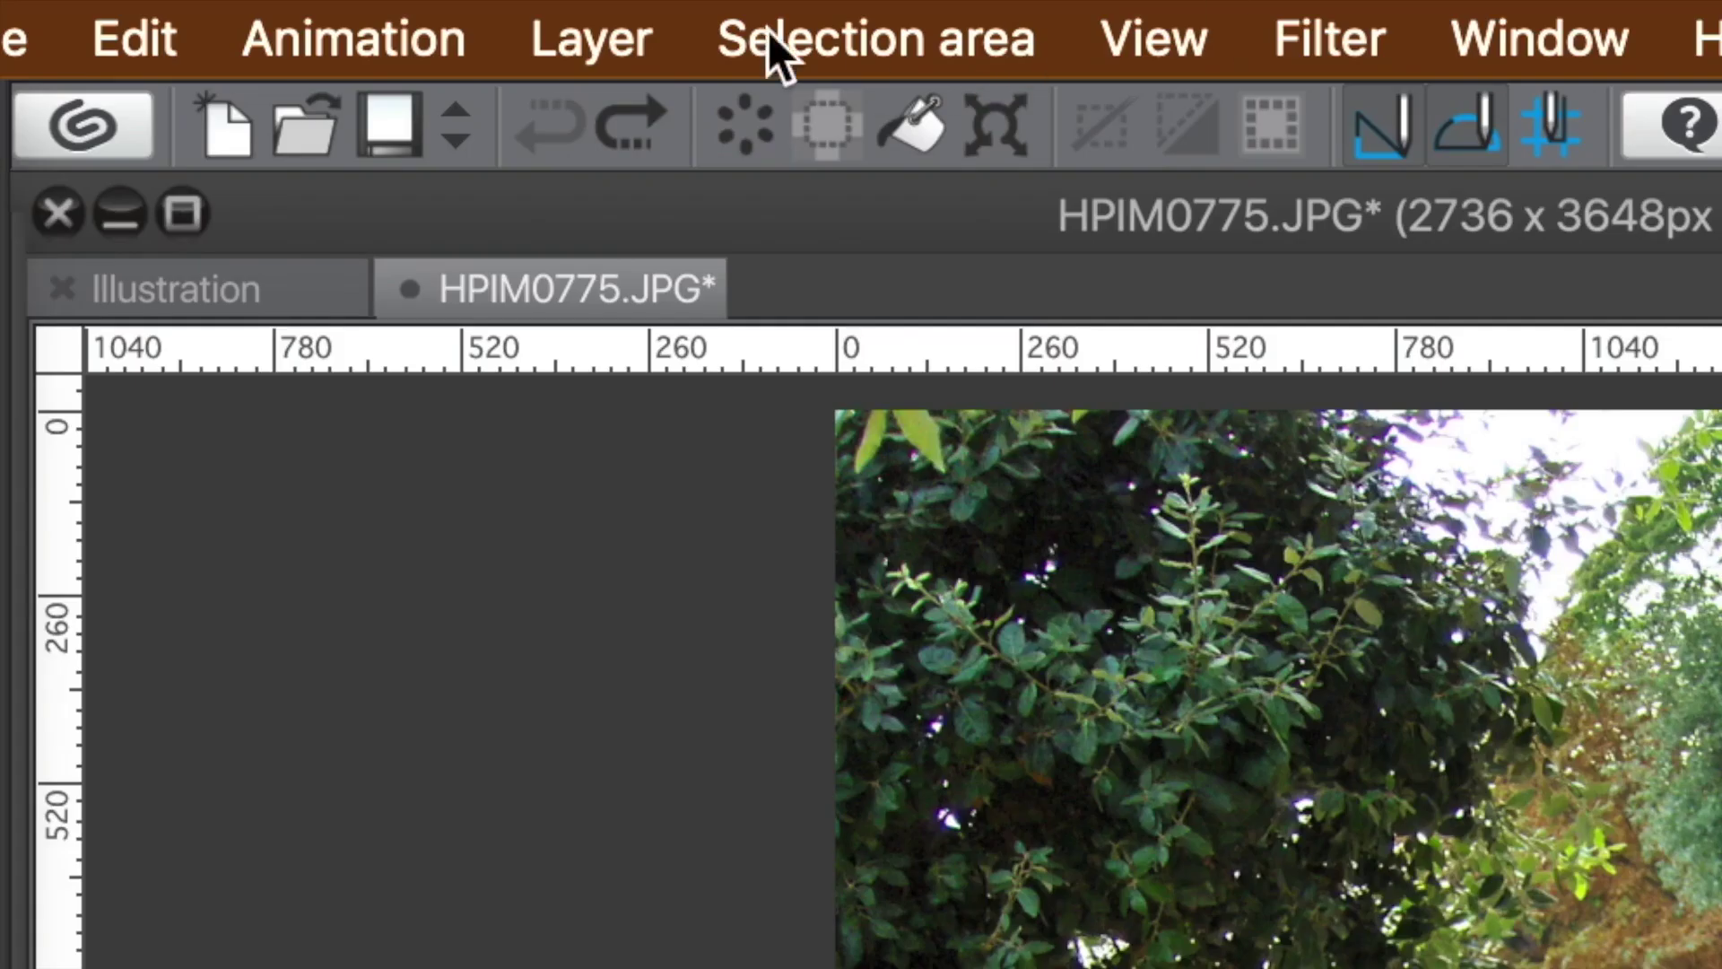
pyautogui.click(590, 29)
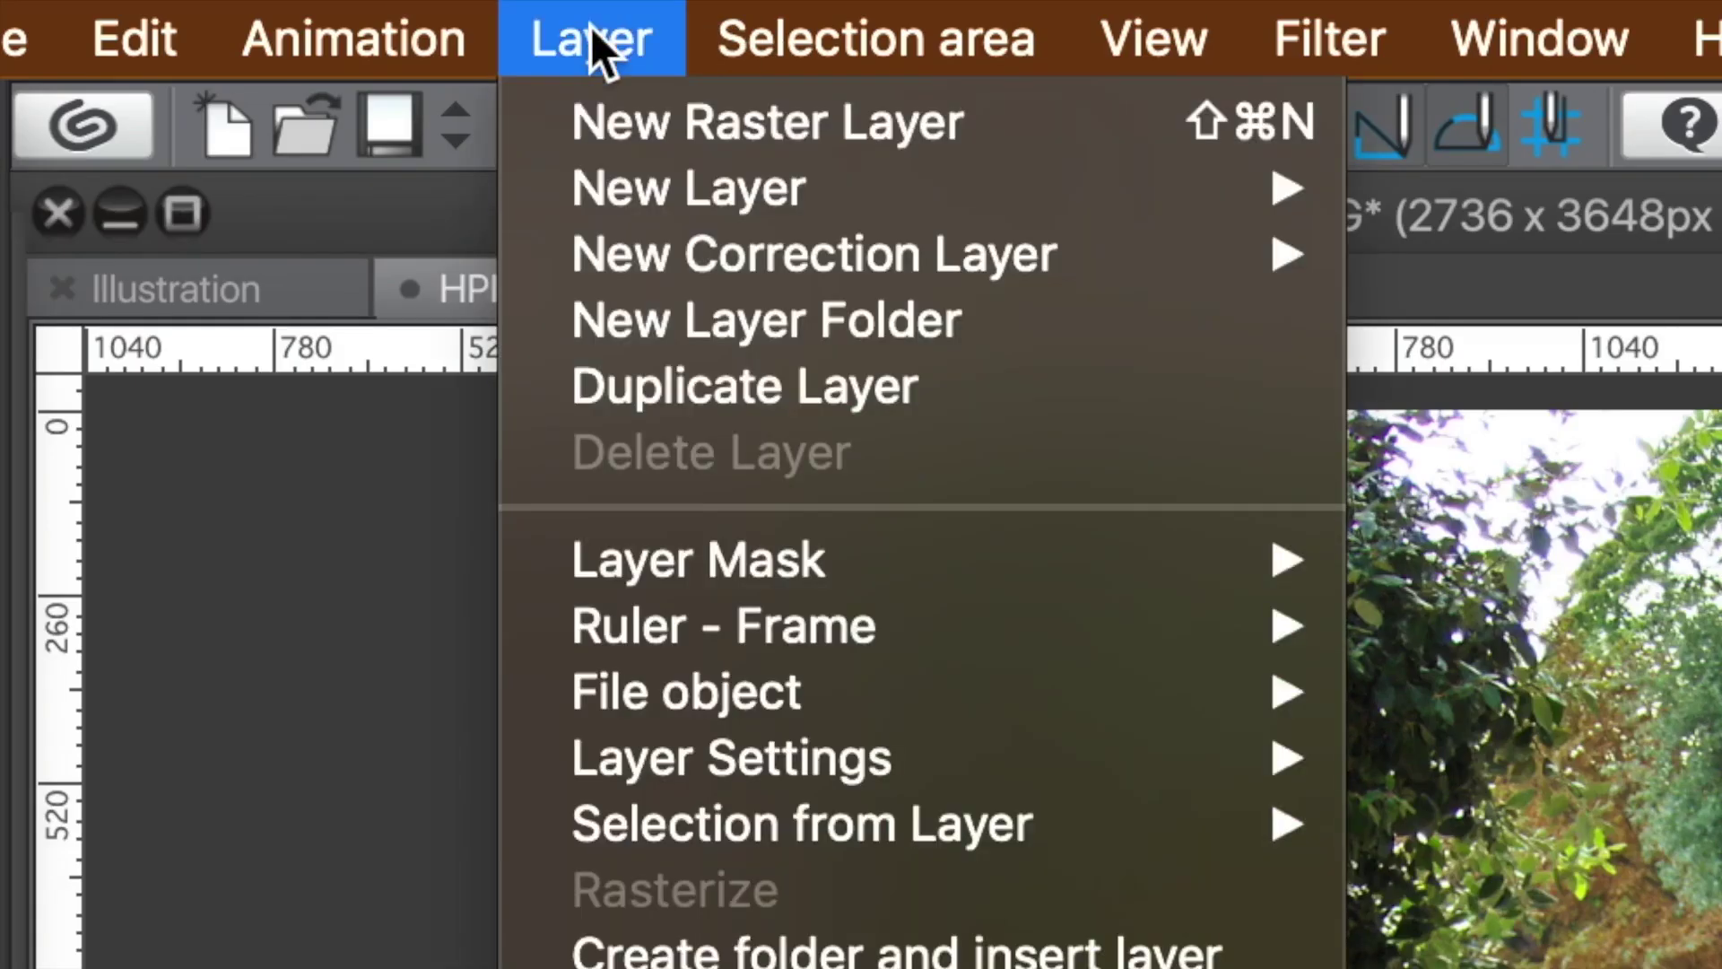
pyautogui.click(697, 386)
pyautogui.click(646, 35)
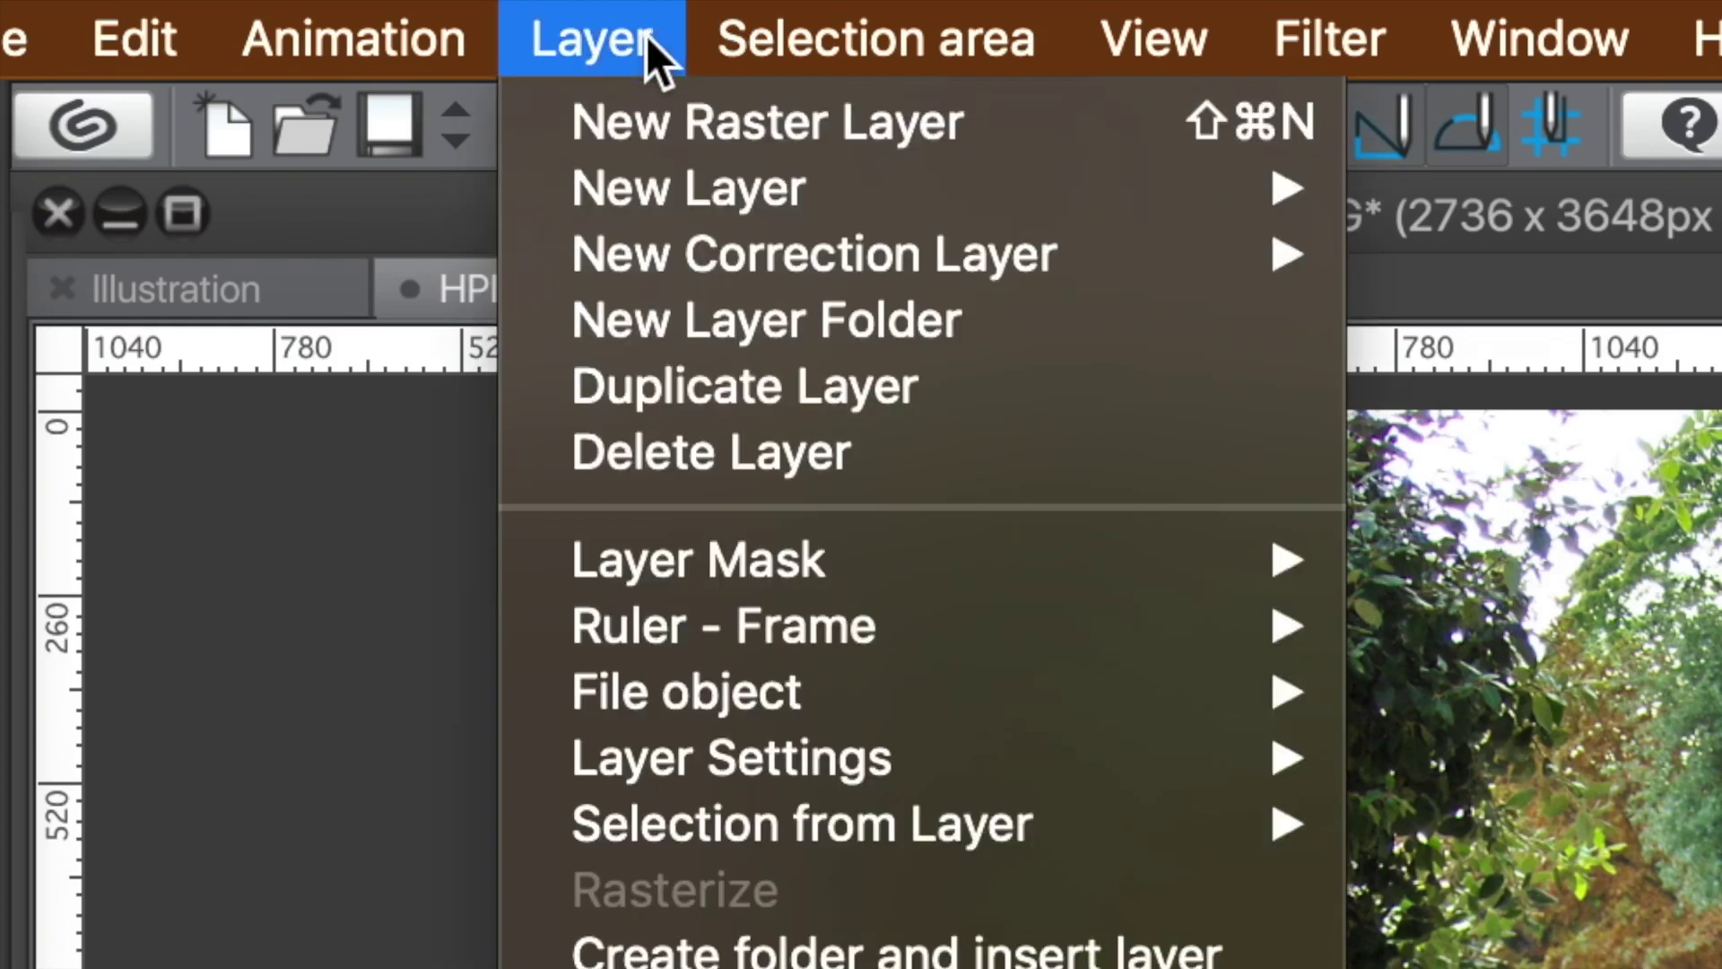
pyautogui.click(688, 386)
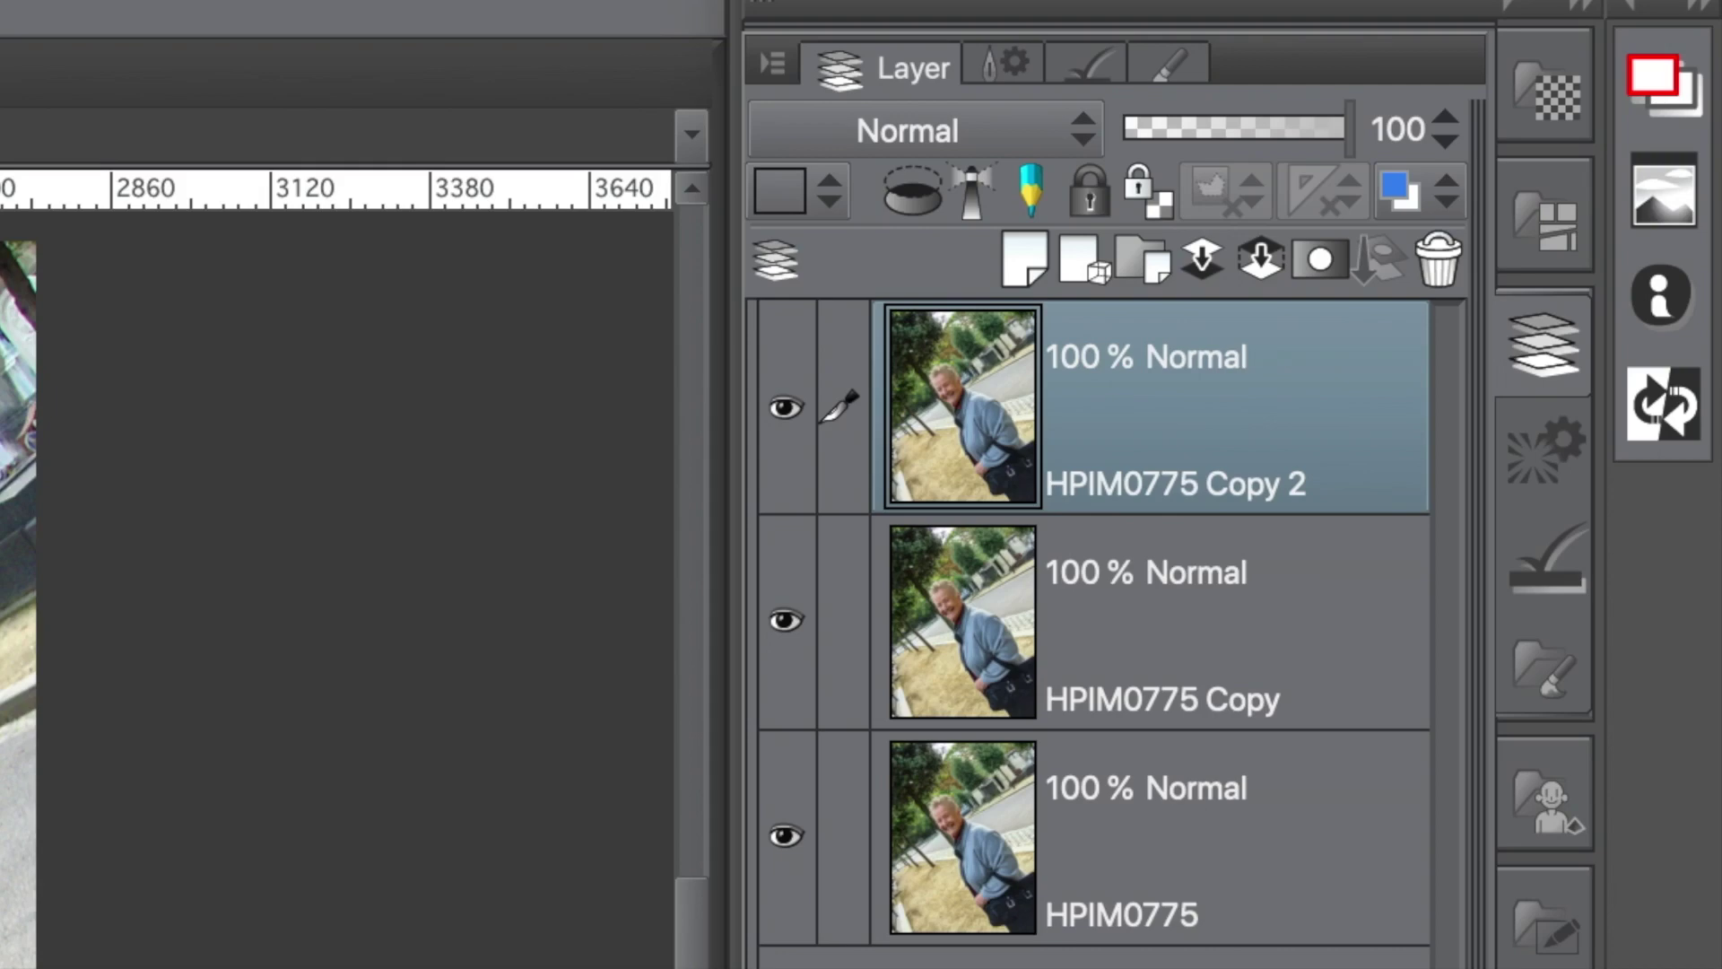
pyautogui.click(16, 16)
# Zero the Green and Blue output levels of HPIM0775 Copy 2 in Level Correction
pyautogui.moveTo(206, 465)
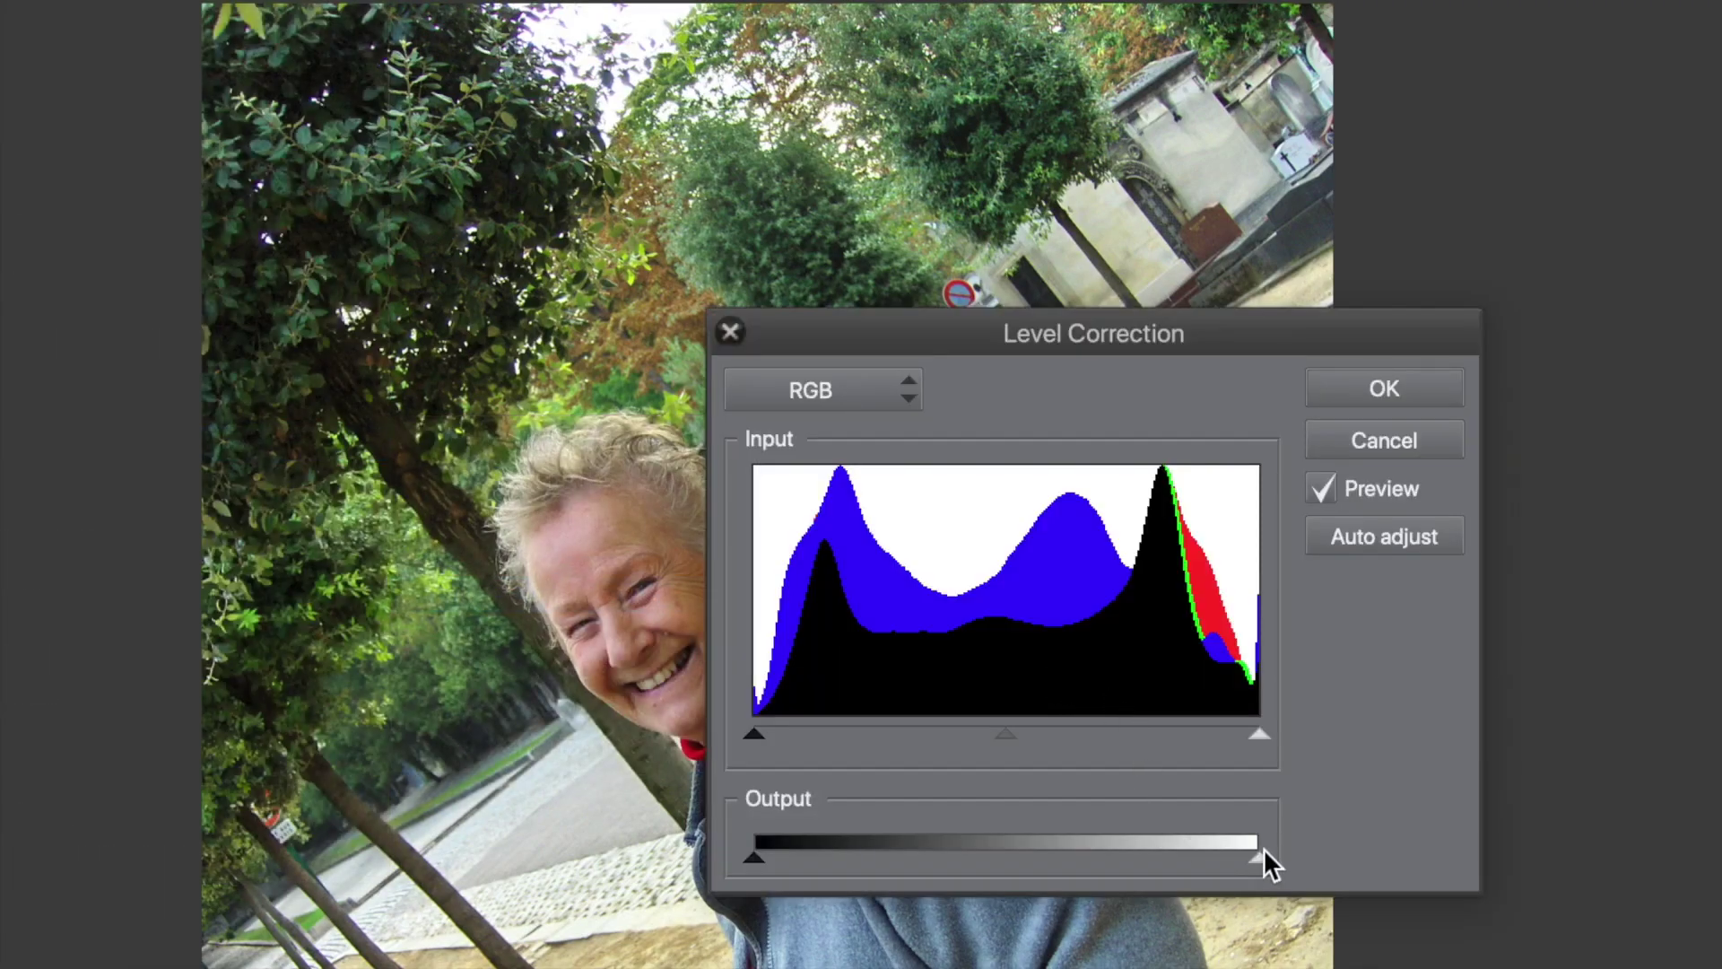
pyautogui.click(851, 391)
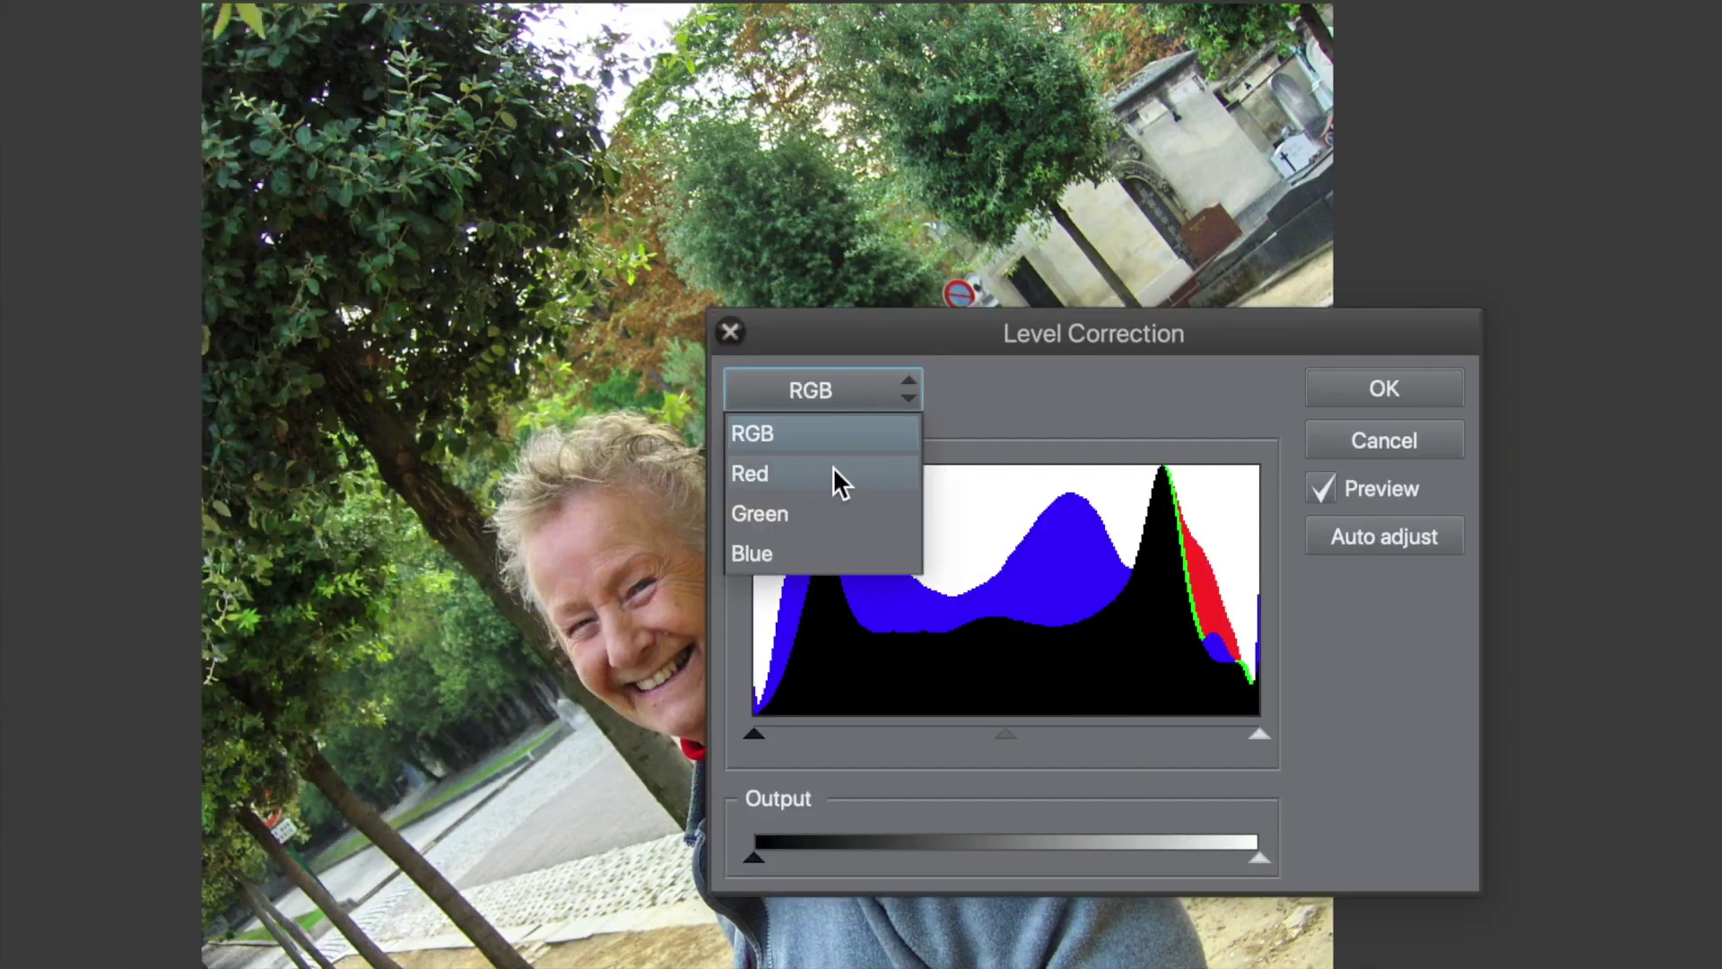
pyautogui.click(813, 515)
pyautogui.moveTo(1259, 860); pyautogui.dragTo(715, 838)
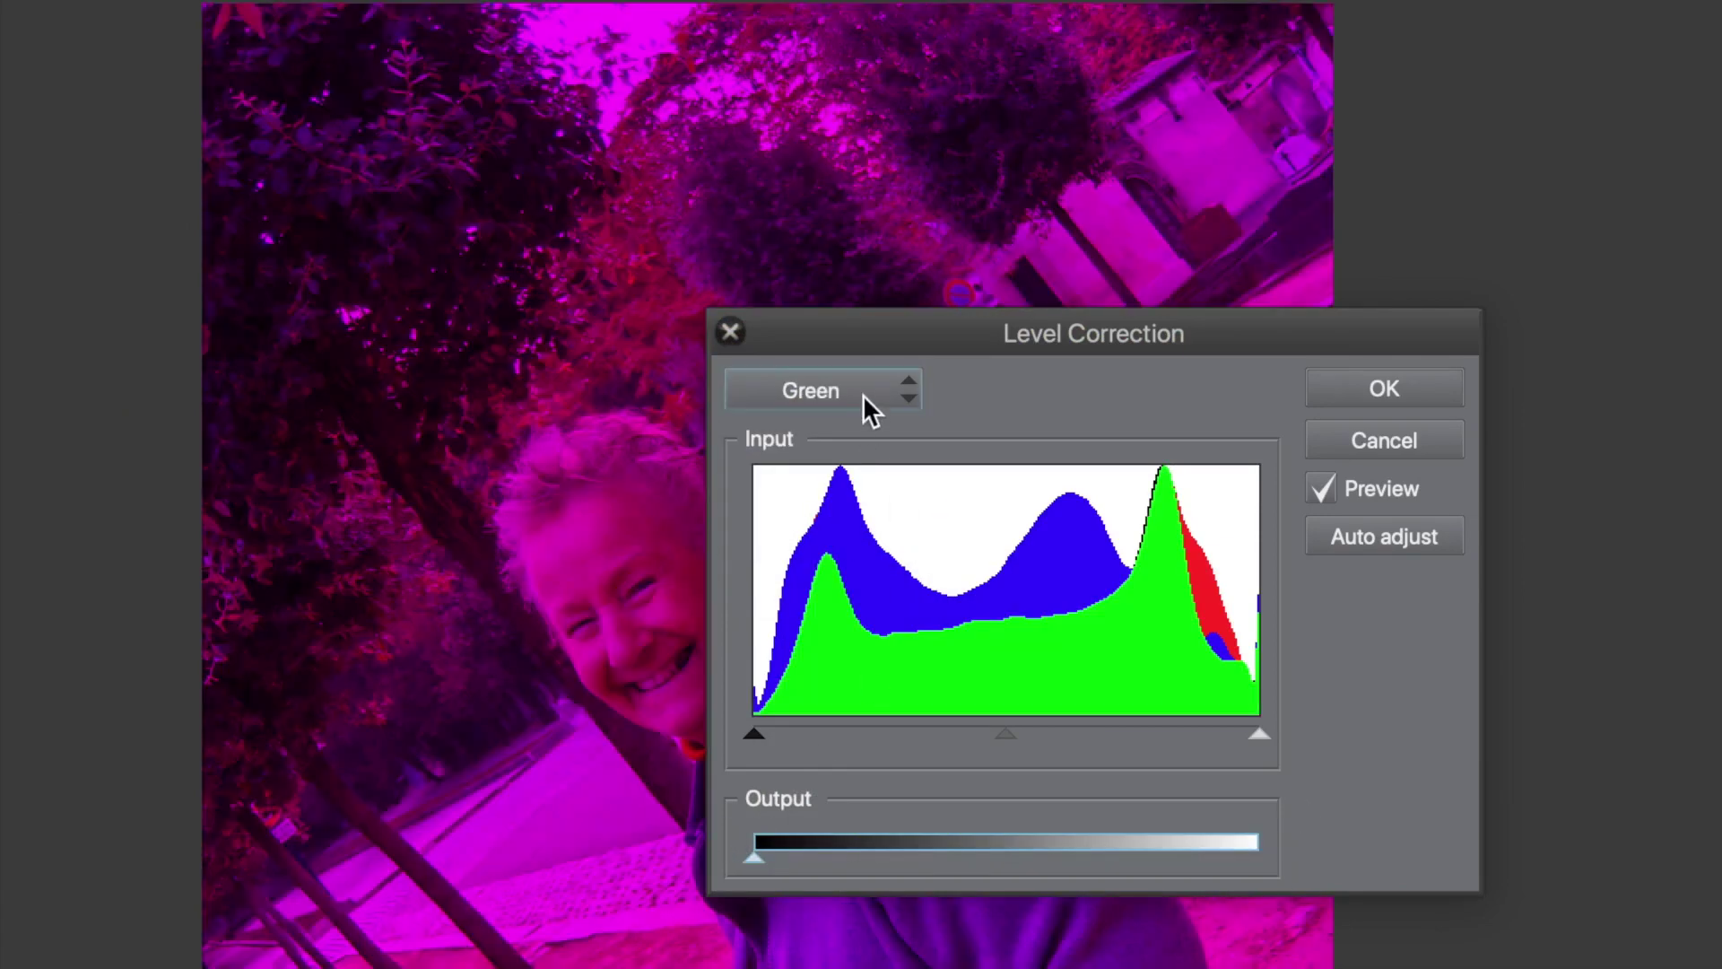
pyautogui.click(863, 396)
pyautogui.click(789, 554)
pyautogui.moveTo(1260, 860); pyautogui.dragTo(752, 834)
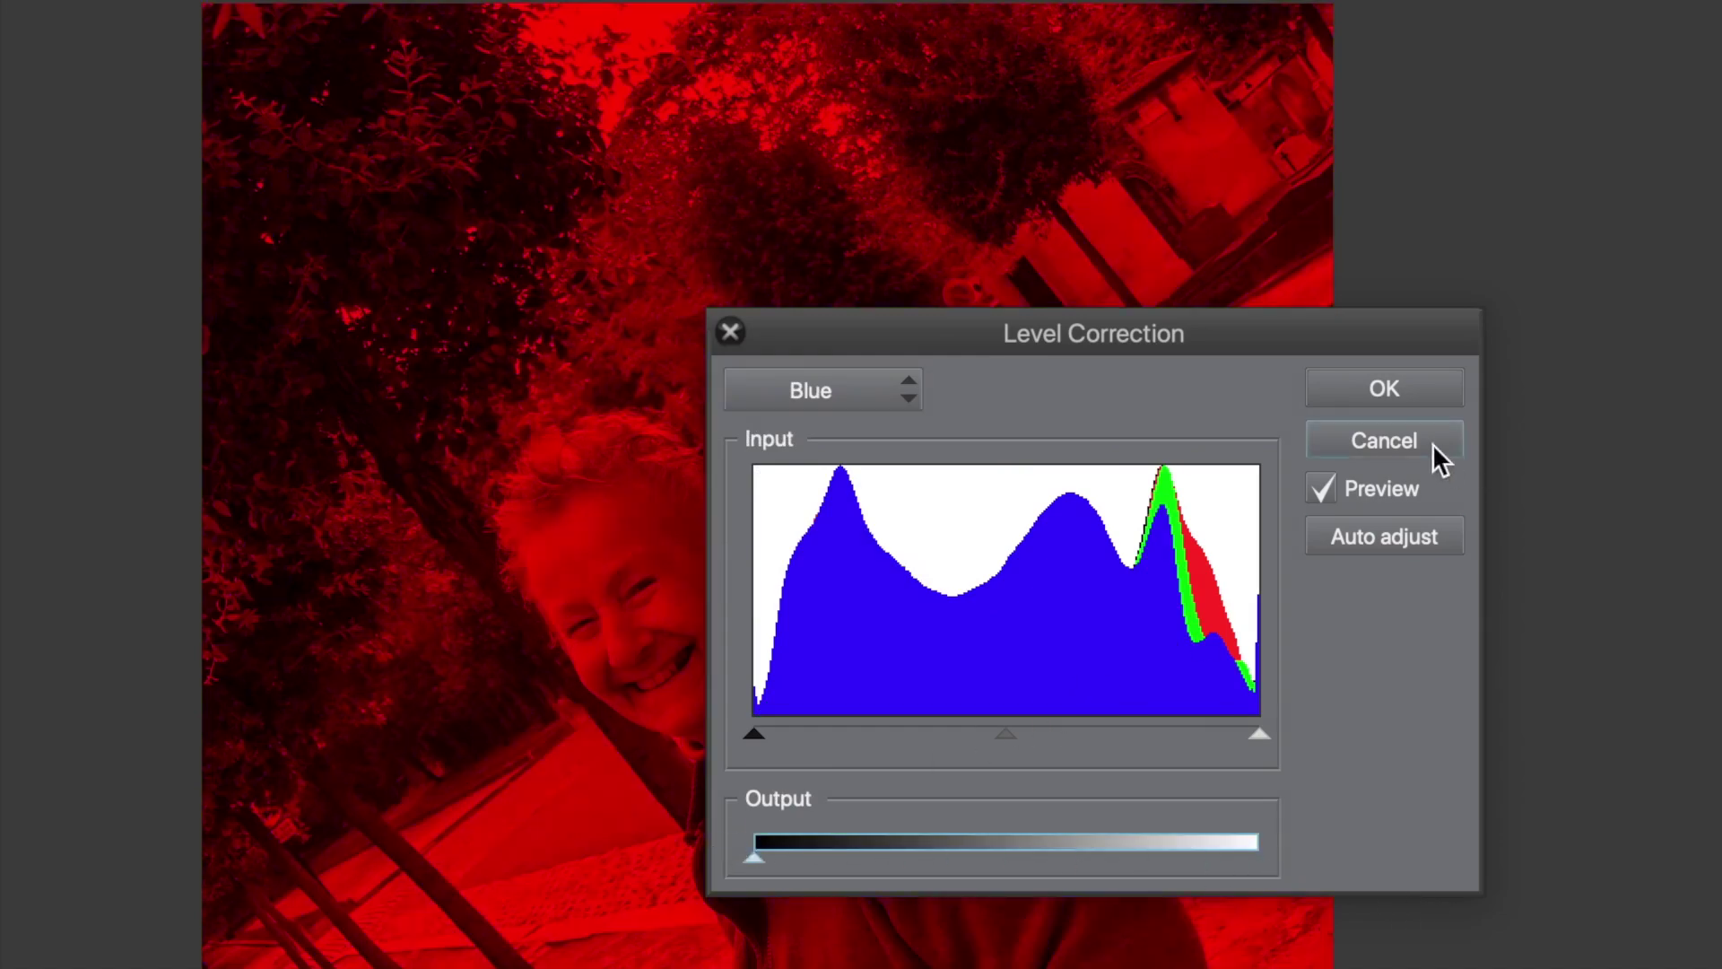
pyautogui.click(1389, 391)
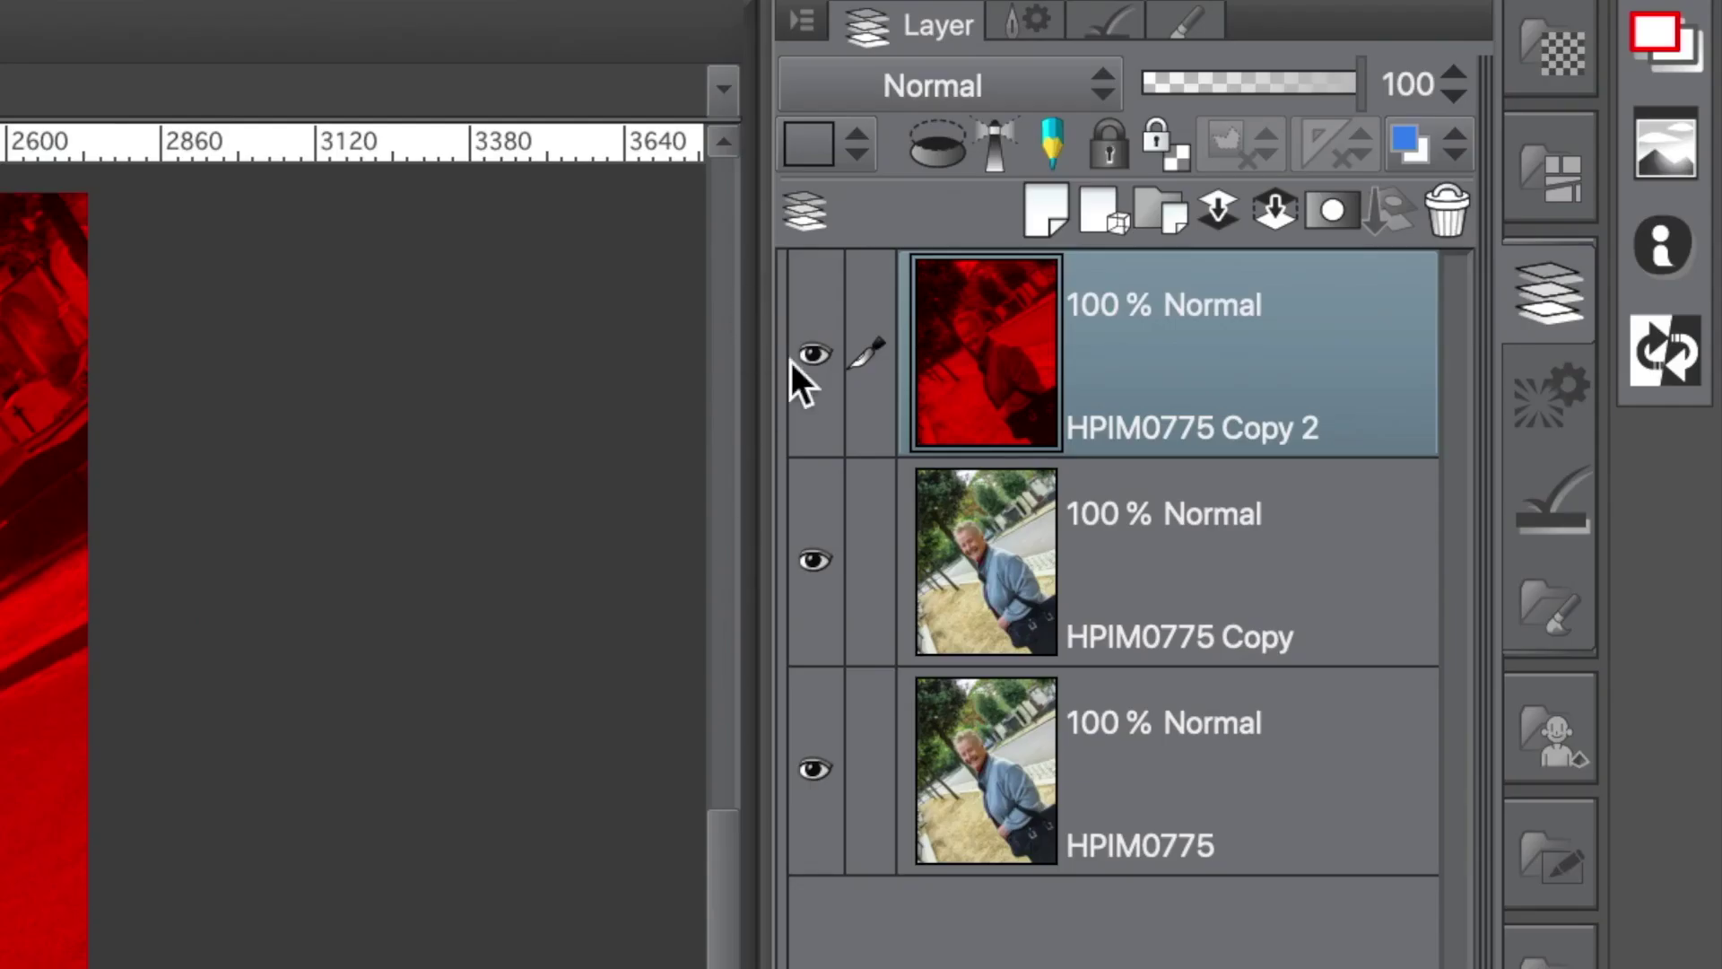
# Select HPIM0775 Copy and zero its Red output in Level Correction
pyautogui.click(1232, 592)
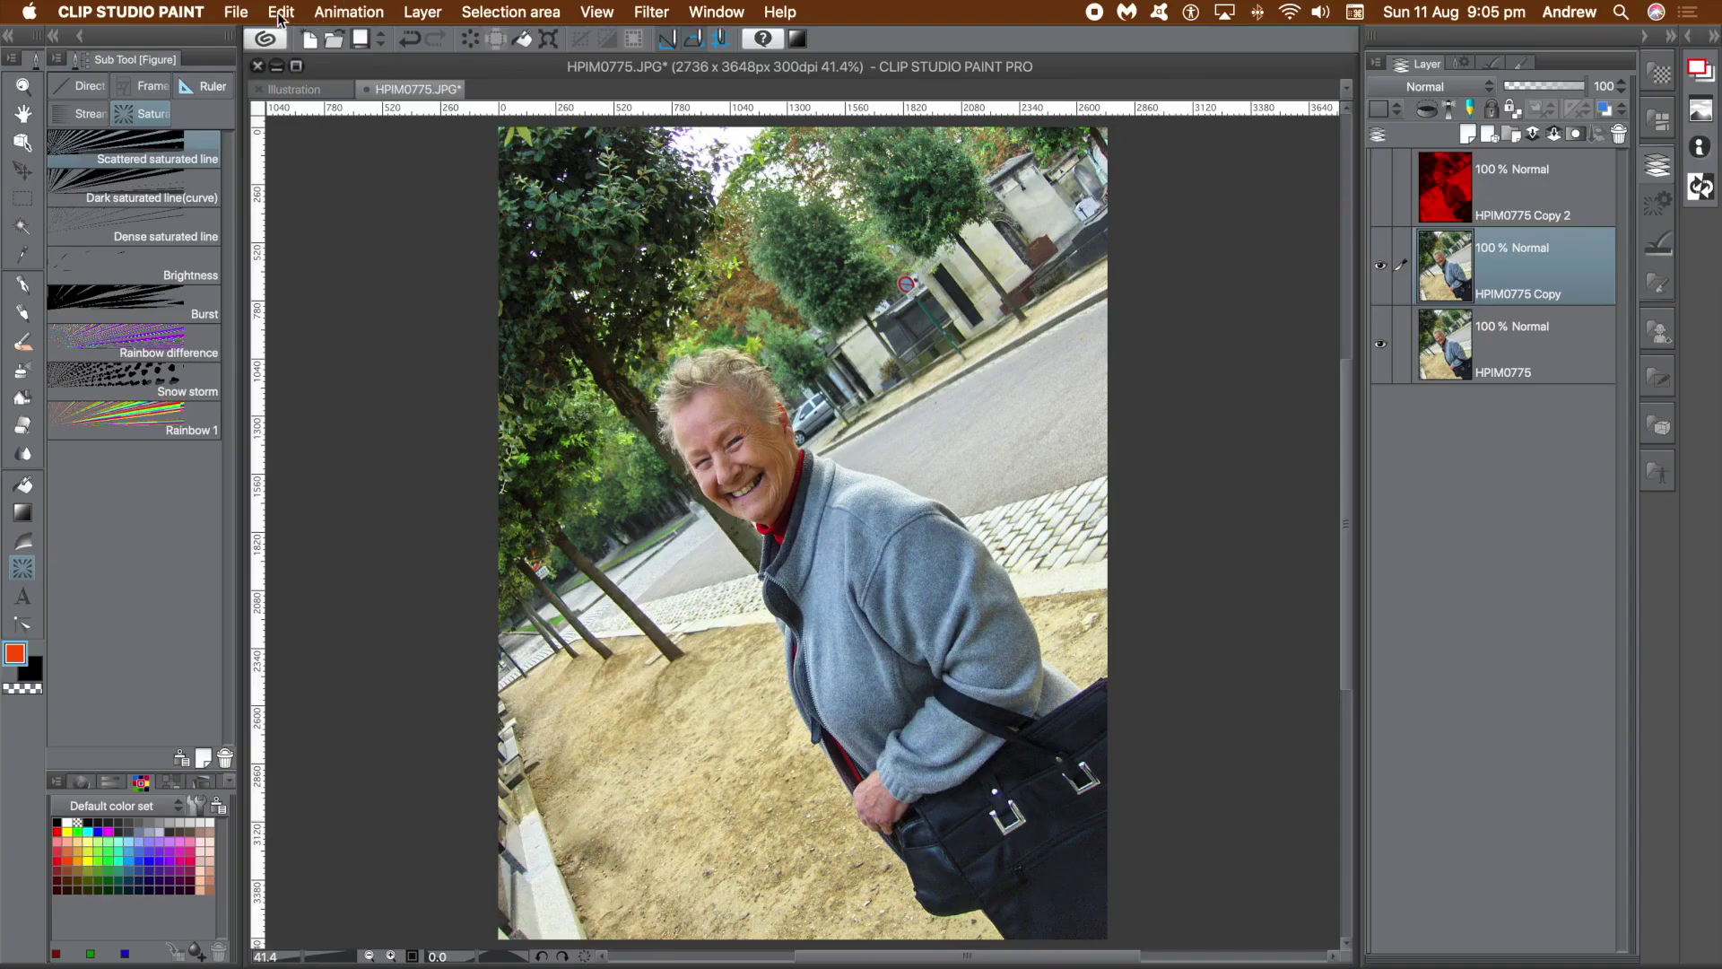
pyautogui.click(282, 12)
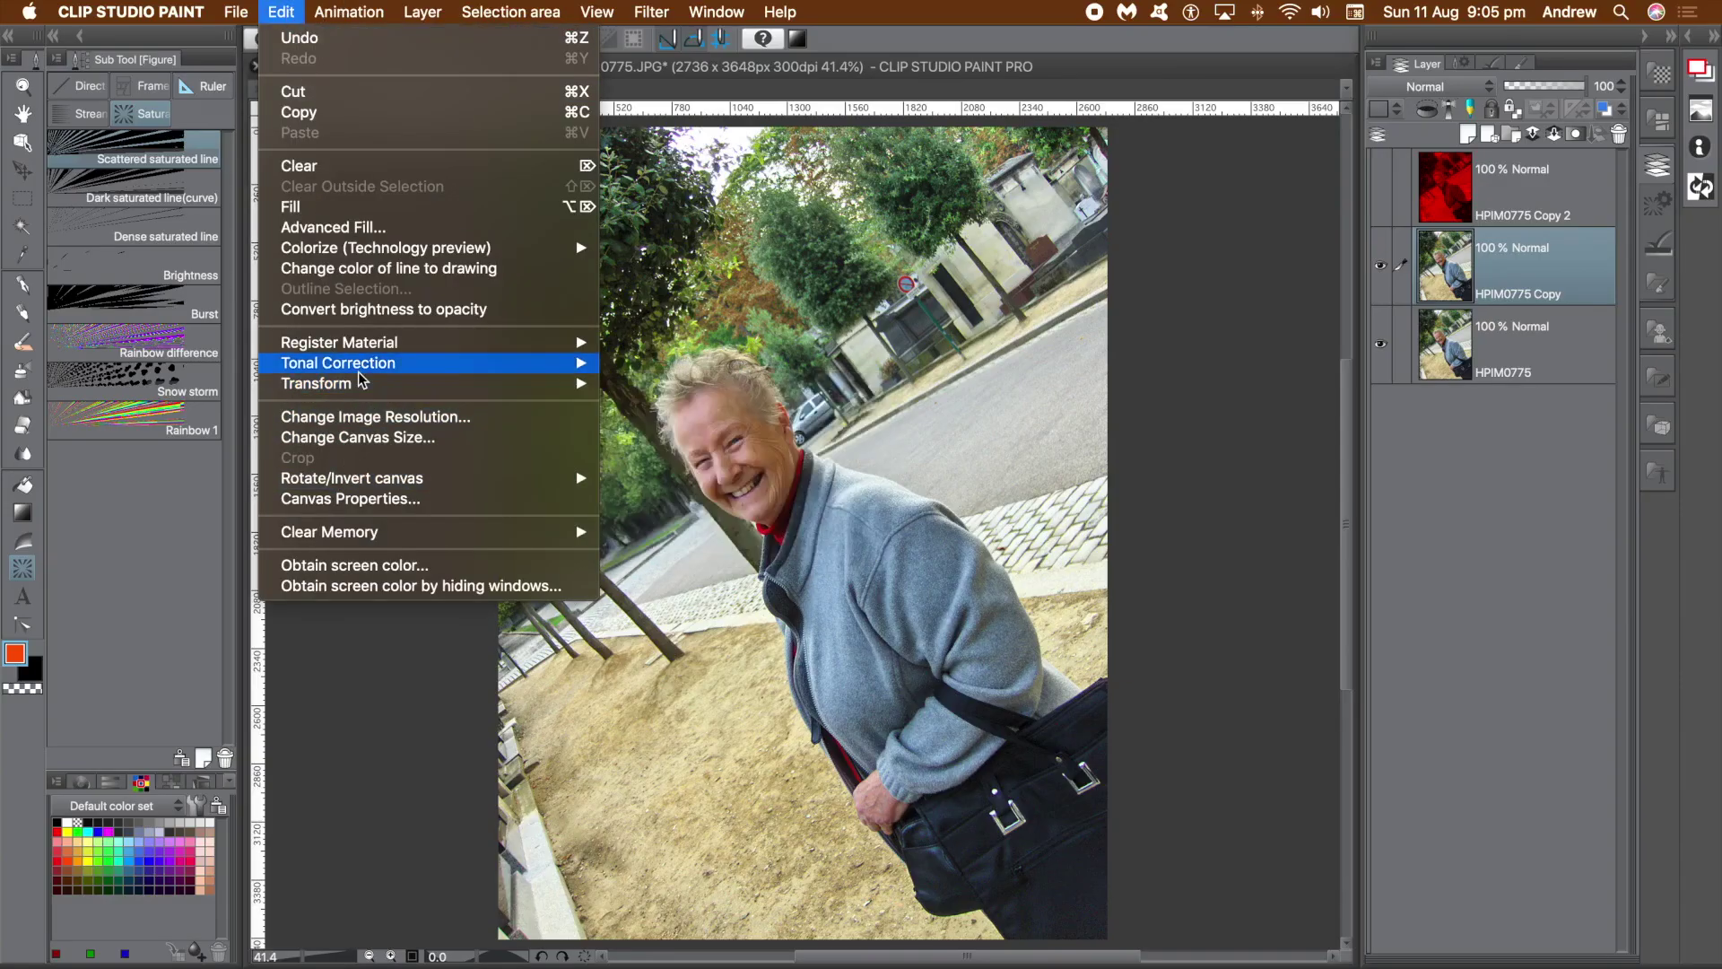
pyautogui.moveTo(366, 375)
pyautogui.click(684, 445)
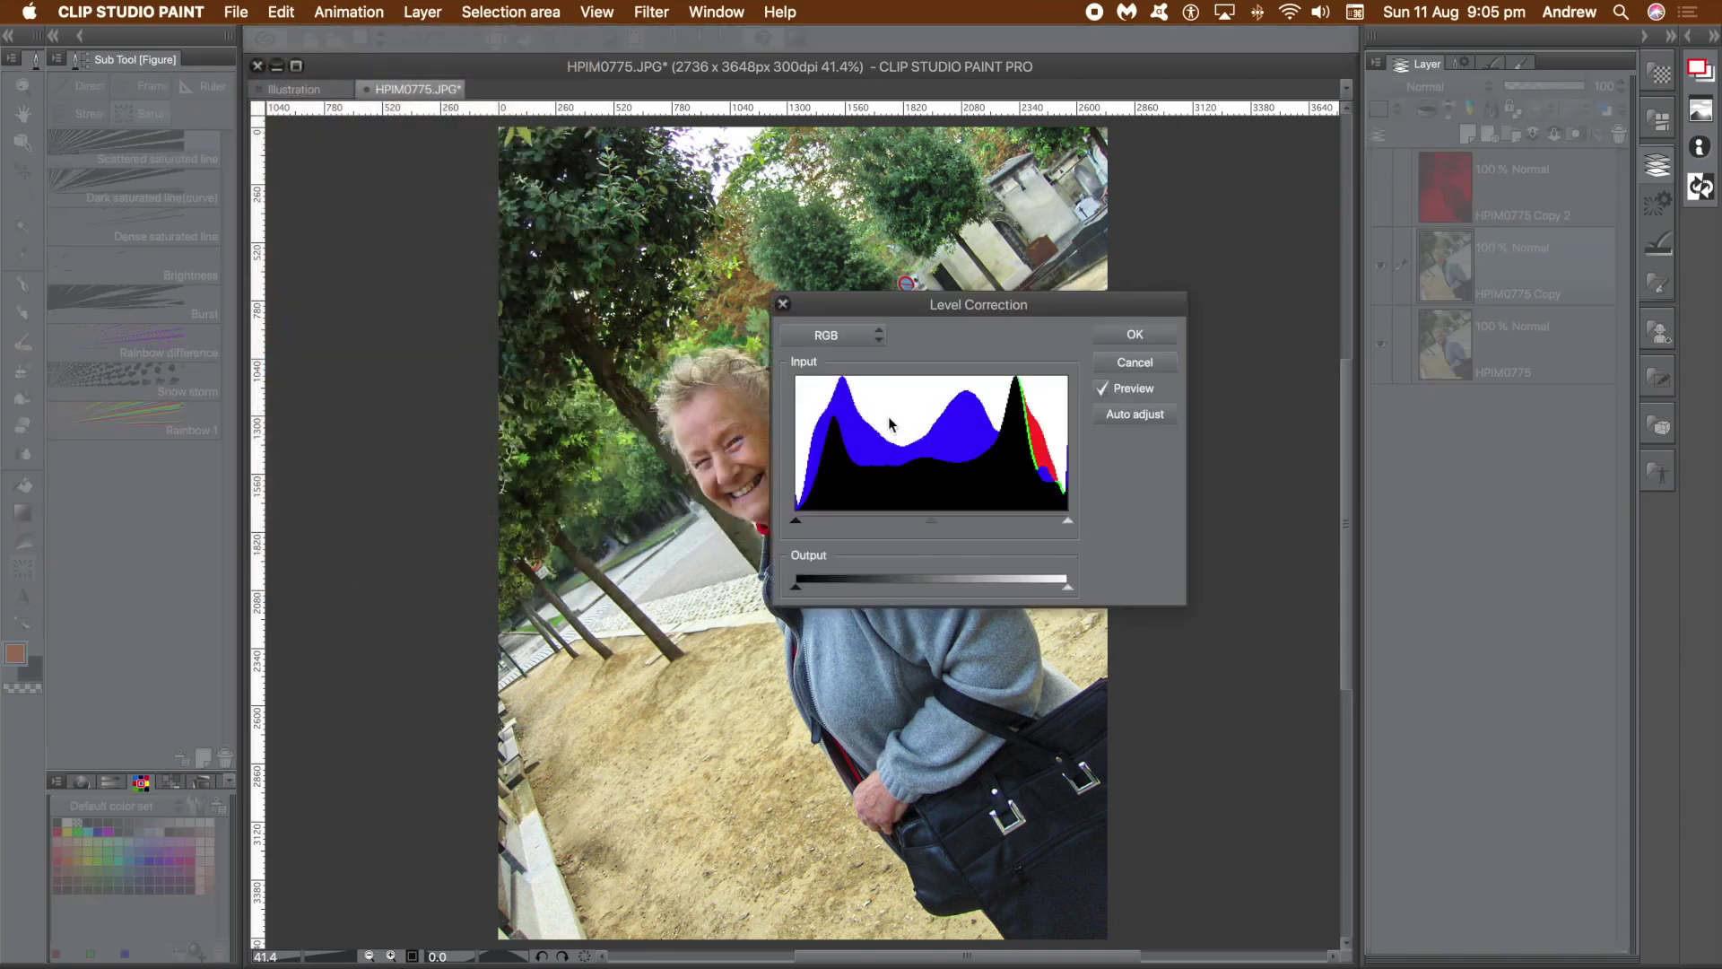
pyautogui.click(853, 338)
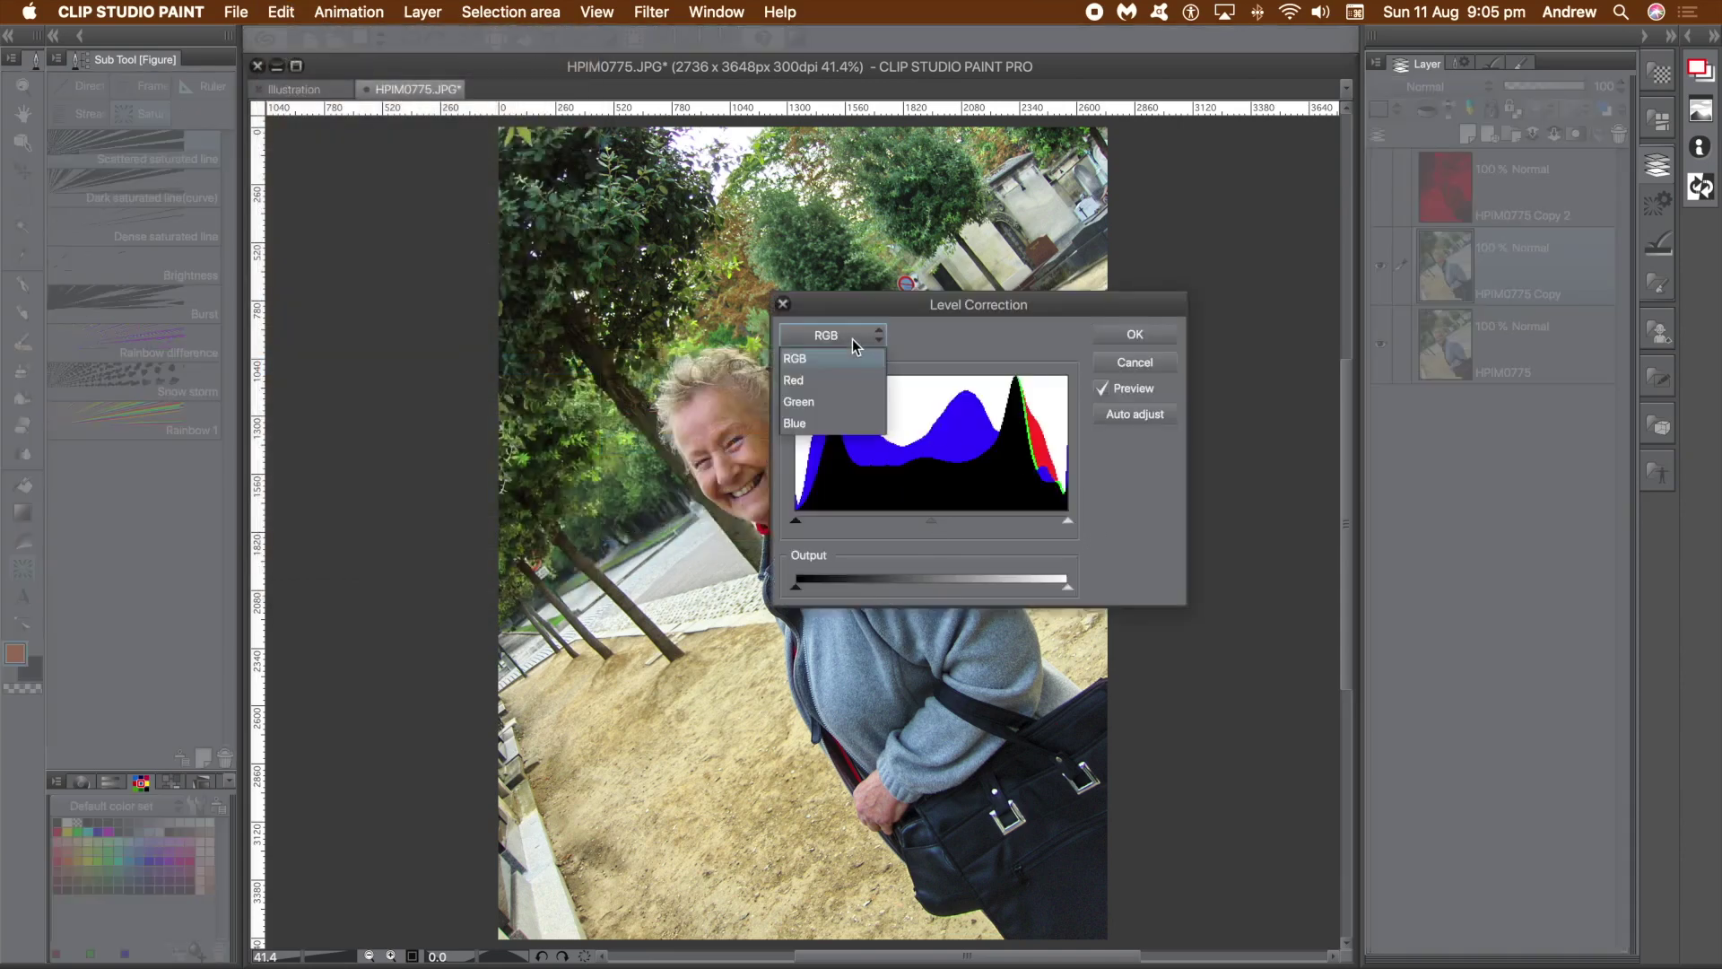
pyautogui.click(820, 381)
pyautogui.moveTo(1072, 592); pyautogui.dragTo(717, 577)
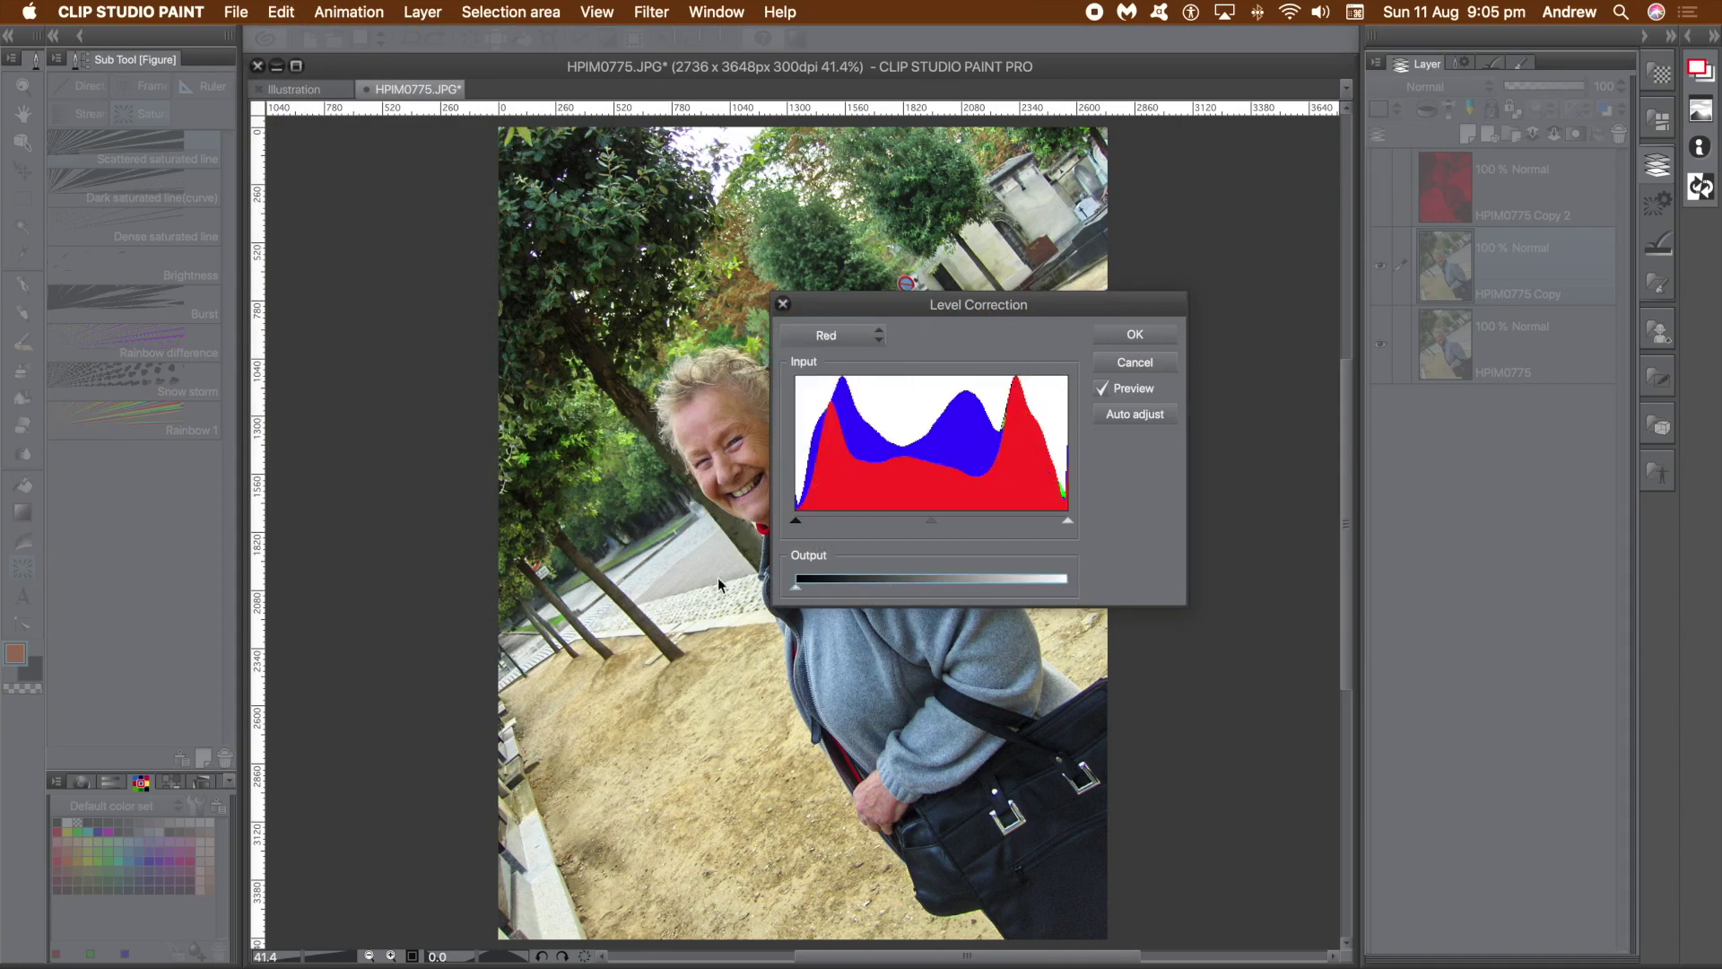
# Zero the Blue output as well, apply it, and hide the green-only HPIM0775 Copy layer
pyautogui.click(852, 337)
pyautogui.click(808, 422)
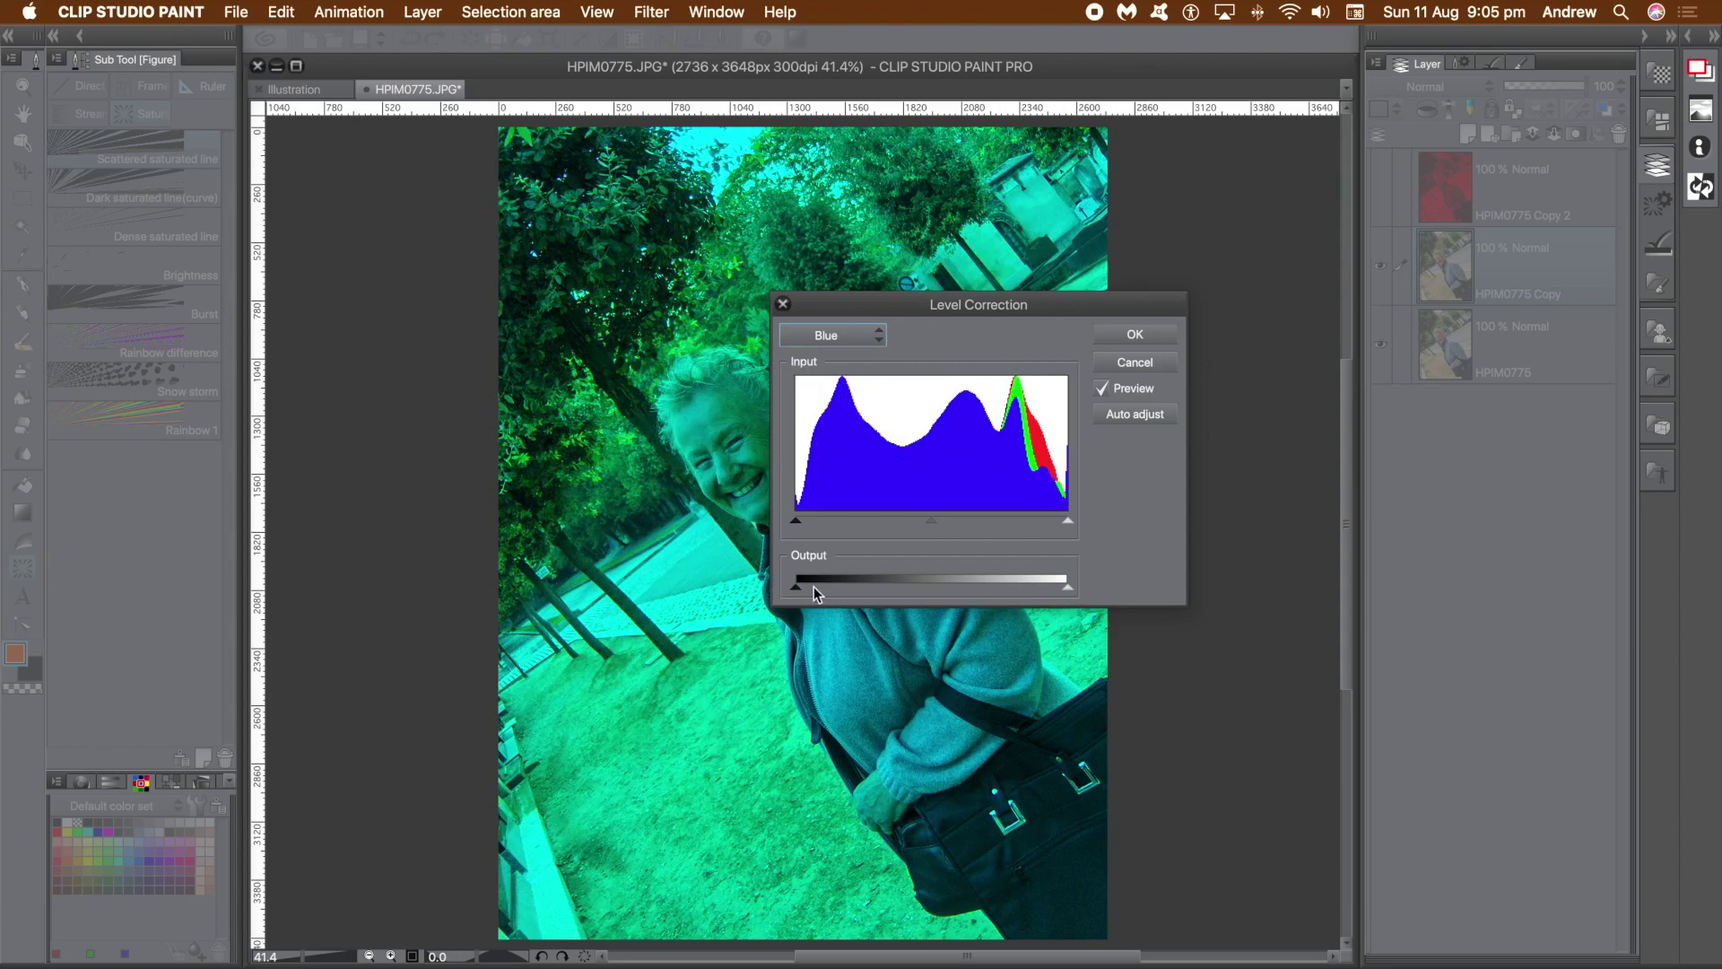
pyautogui.moveTo(1071, 589); pyautogui.dragTo(761, 591)
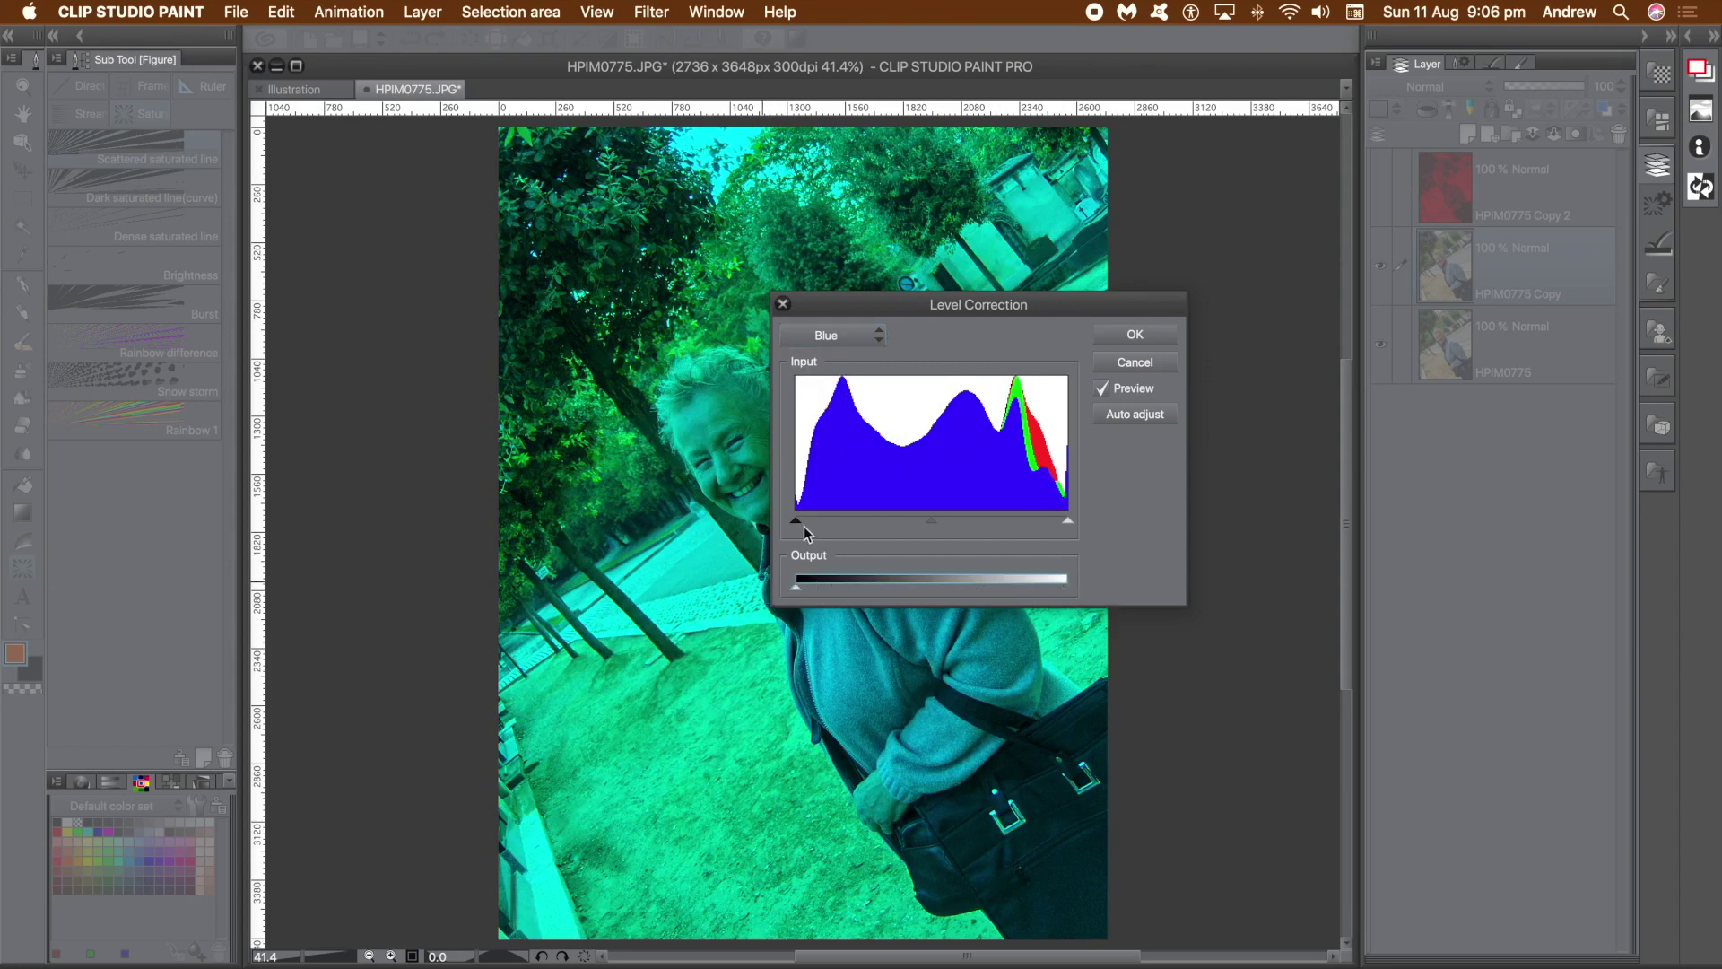
pyautogui.click(1155, 332)
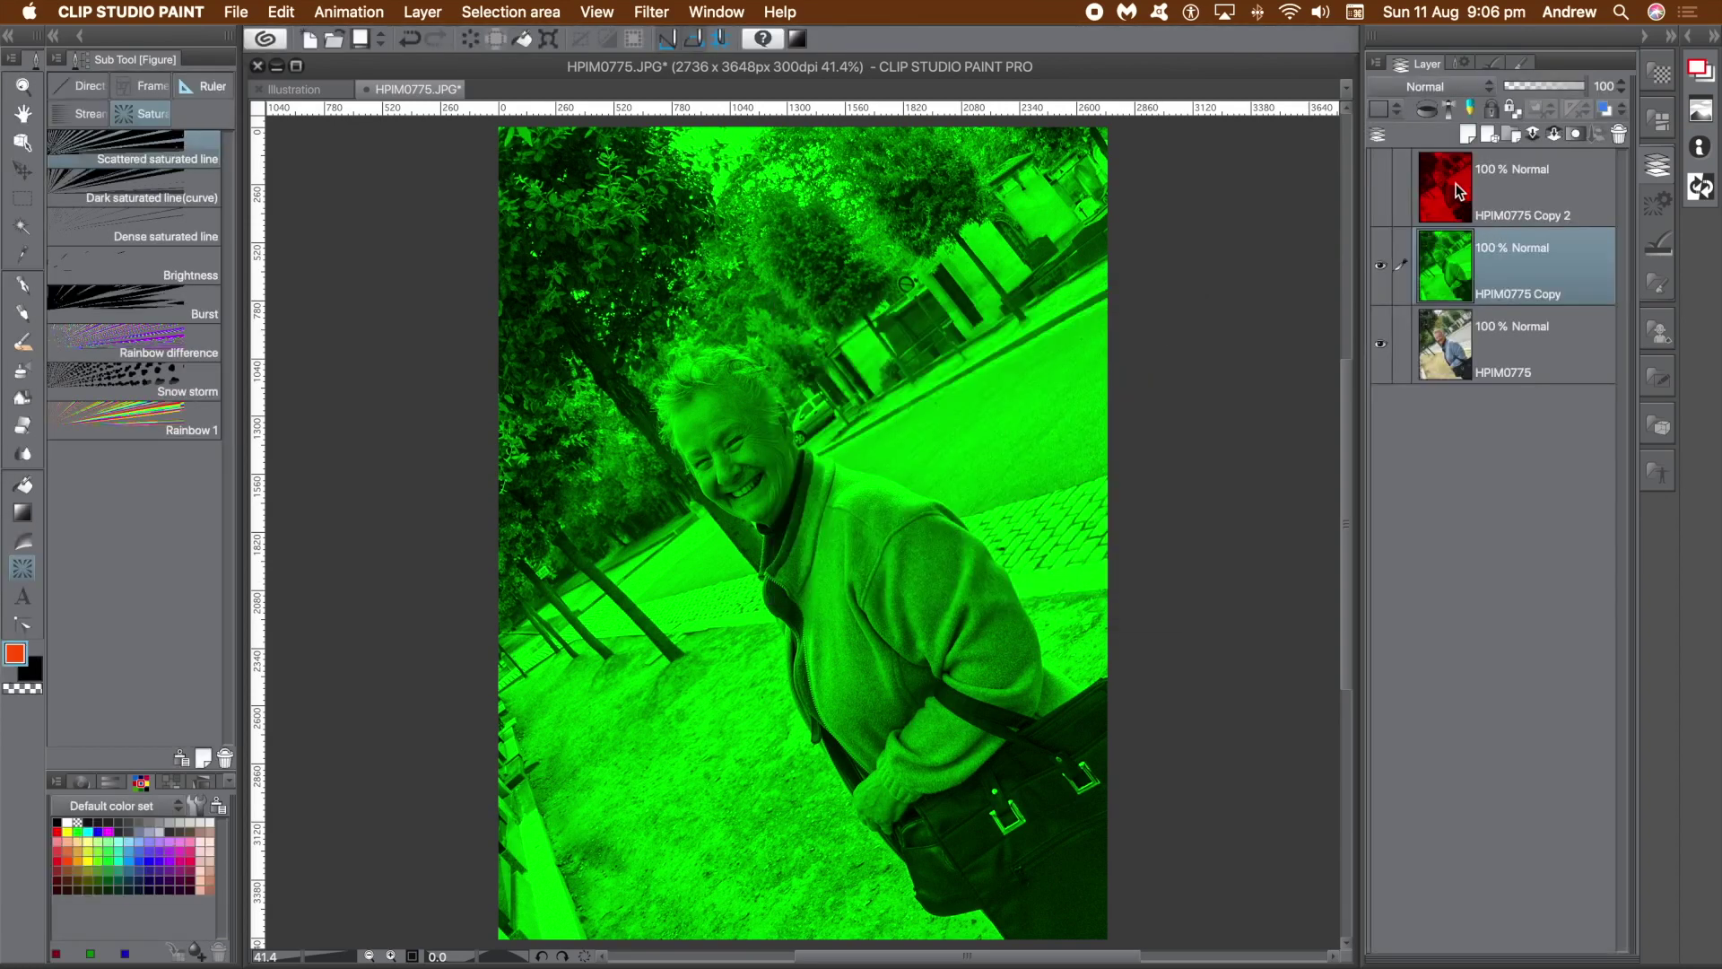
pyautogui.click(1381, 266)
pyautogui.click(1490, 347)
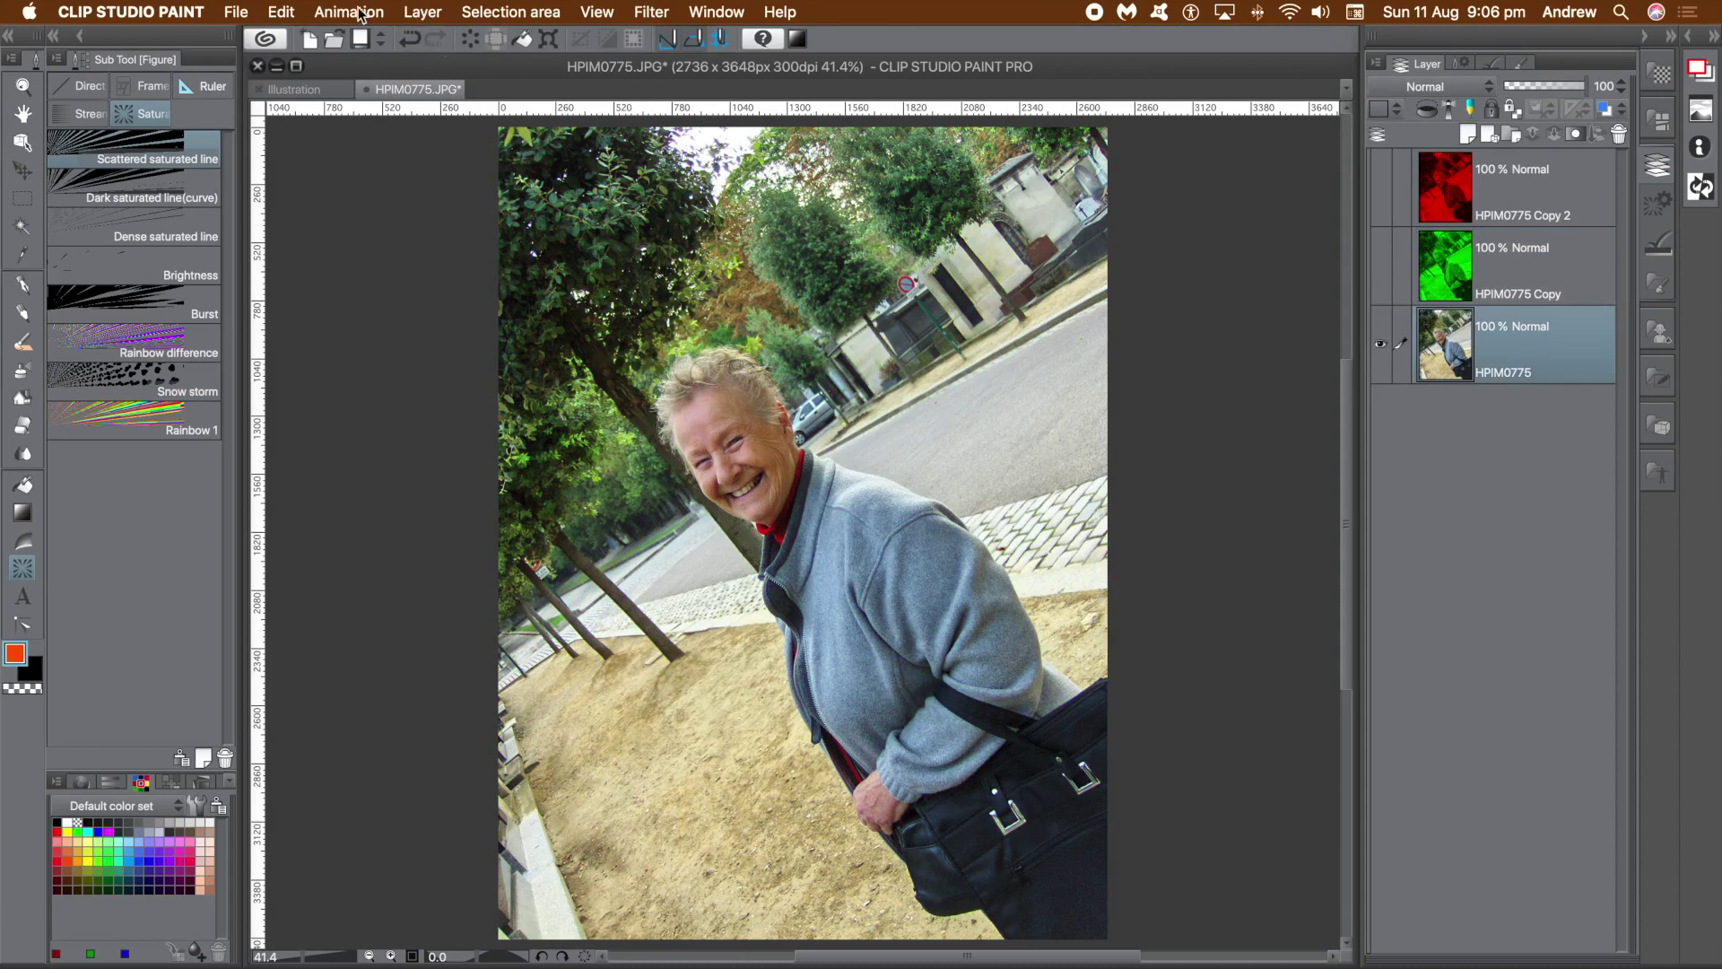
# Open Level Correction on the HPIM0775 layer and zero its Red output
pyautogui.click(281, 12)
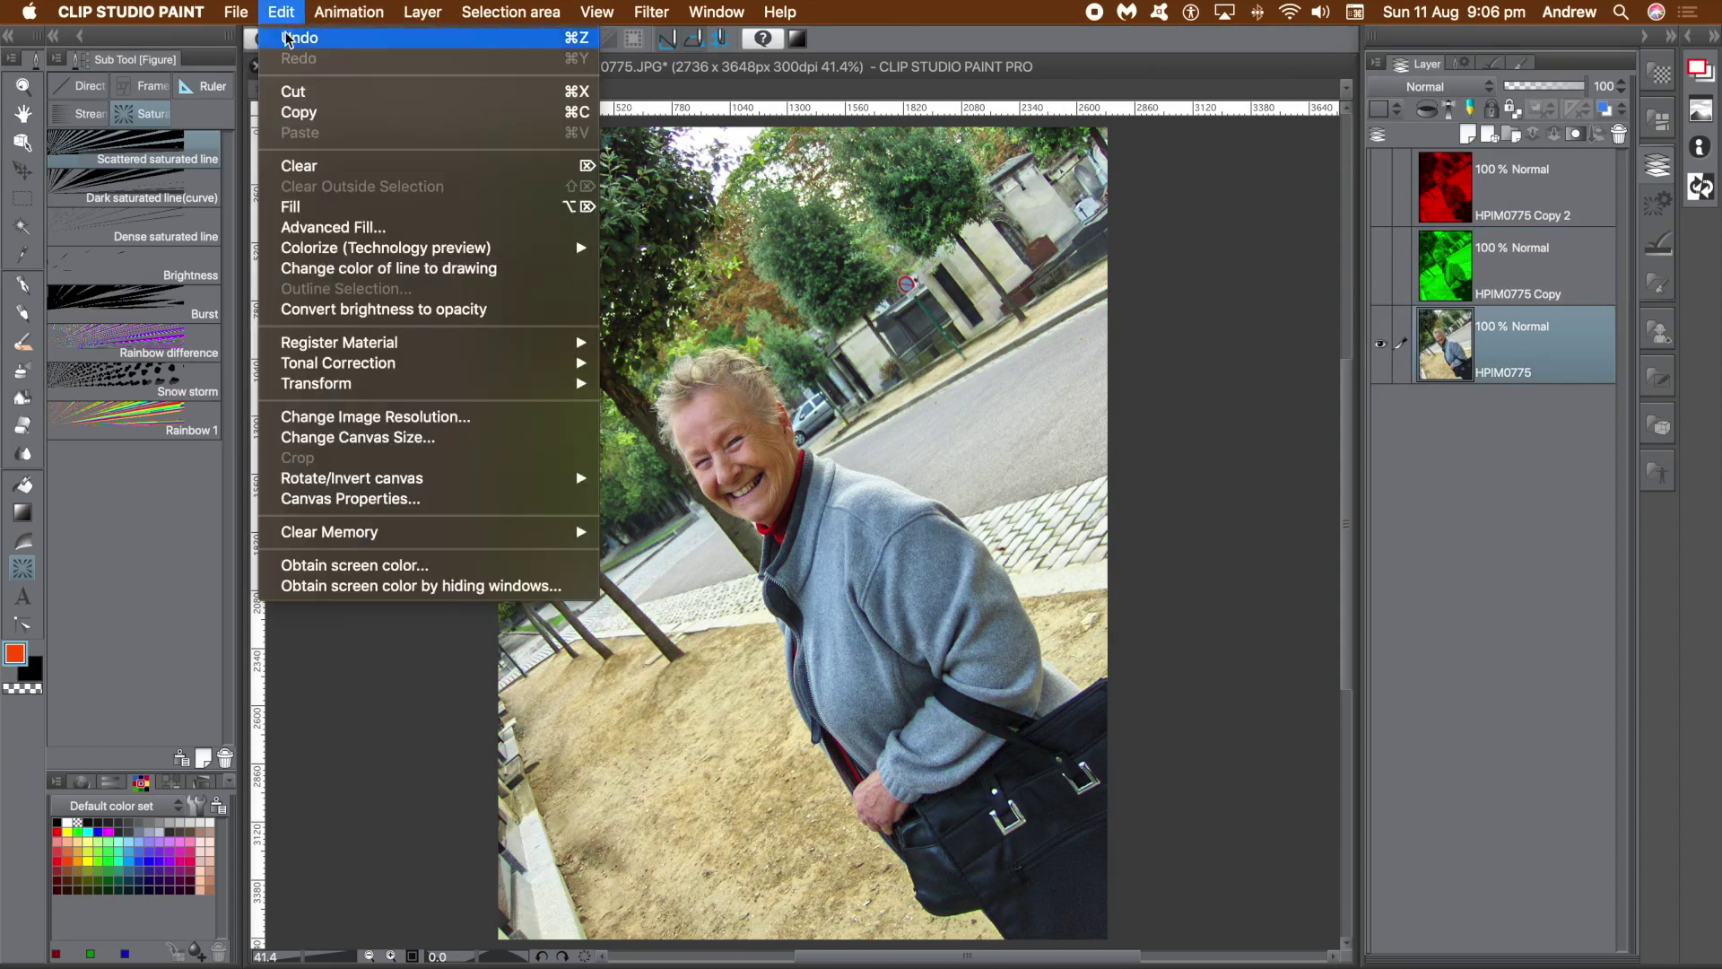
pyautogui.moveTo(368, 366)
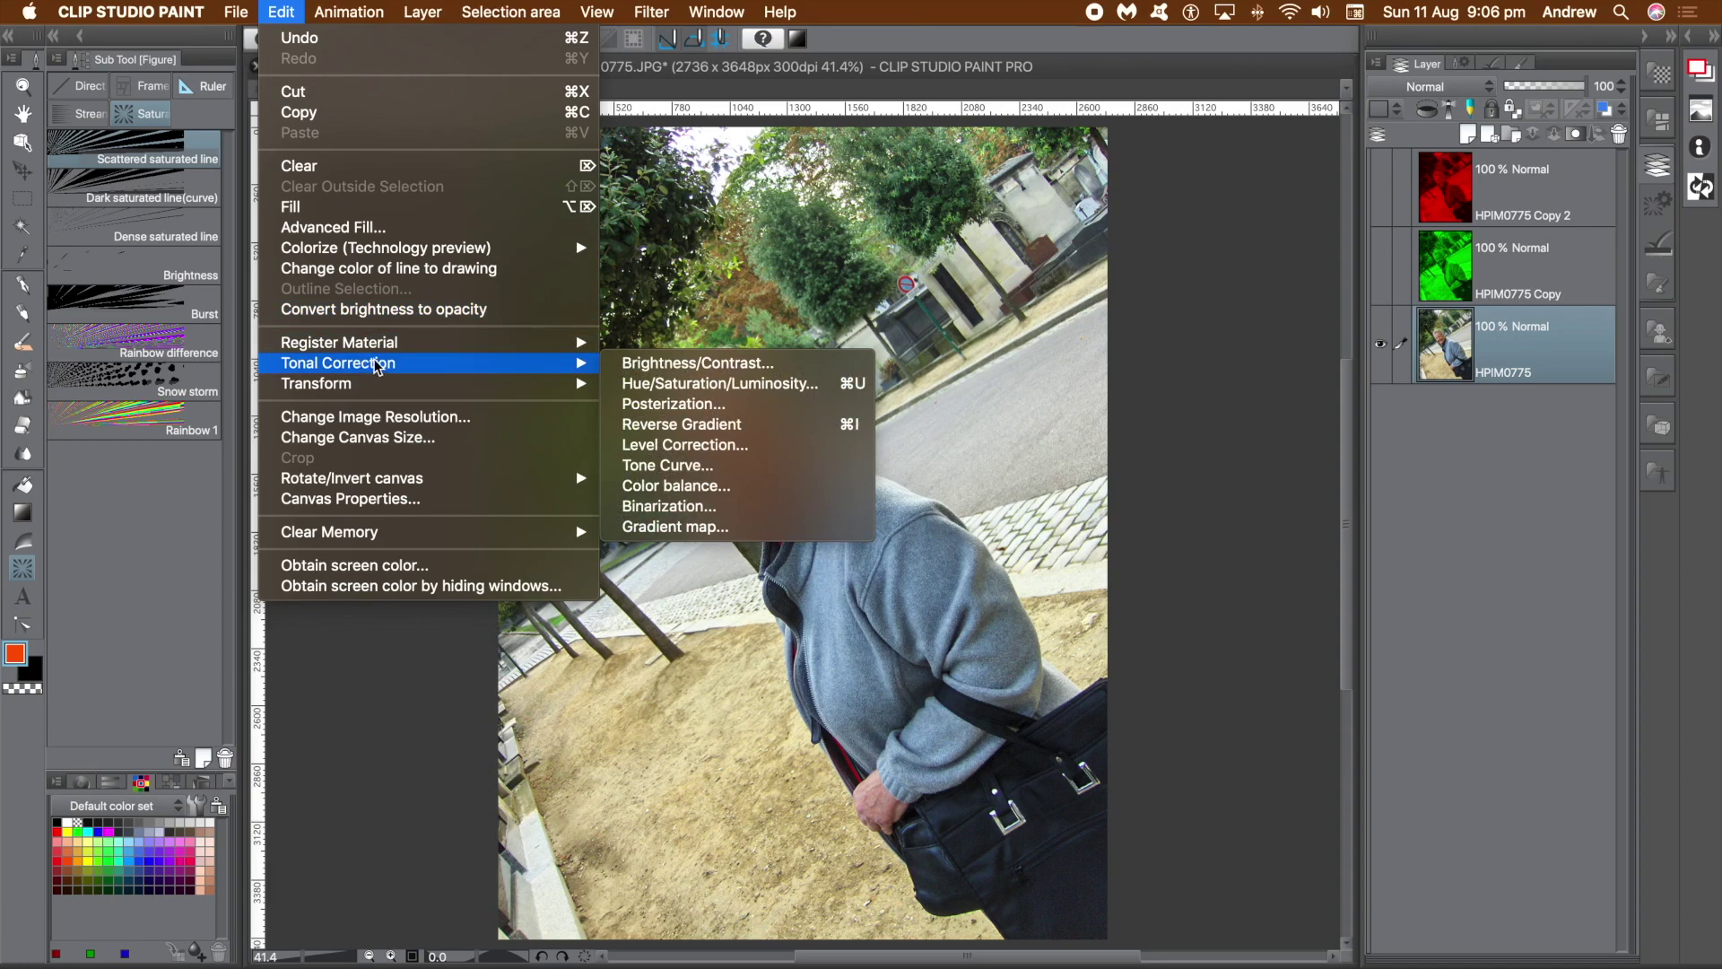
pyautogui.click(704, 446)
pyautogui.moveTo(877, 305); pyautogui.dragTo(763, 278)
pyautogui.click(728, 307)
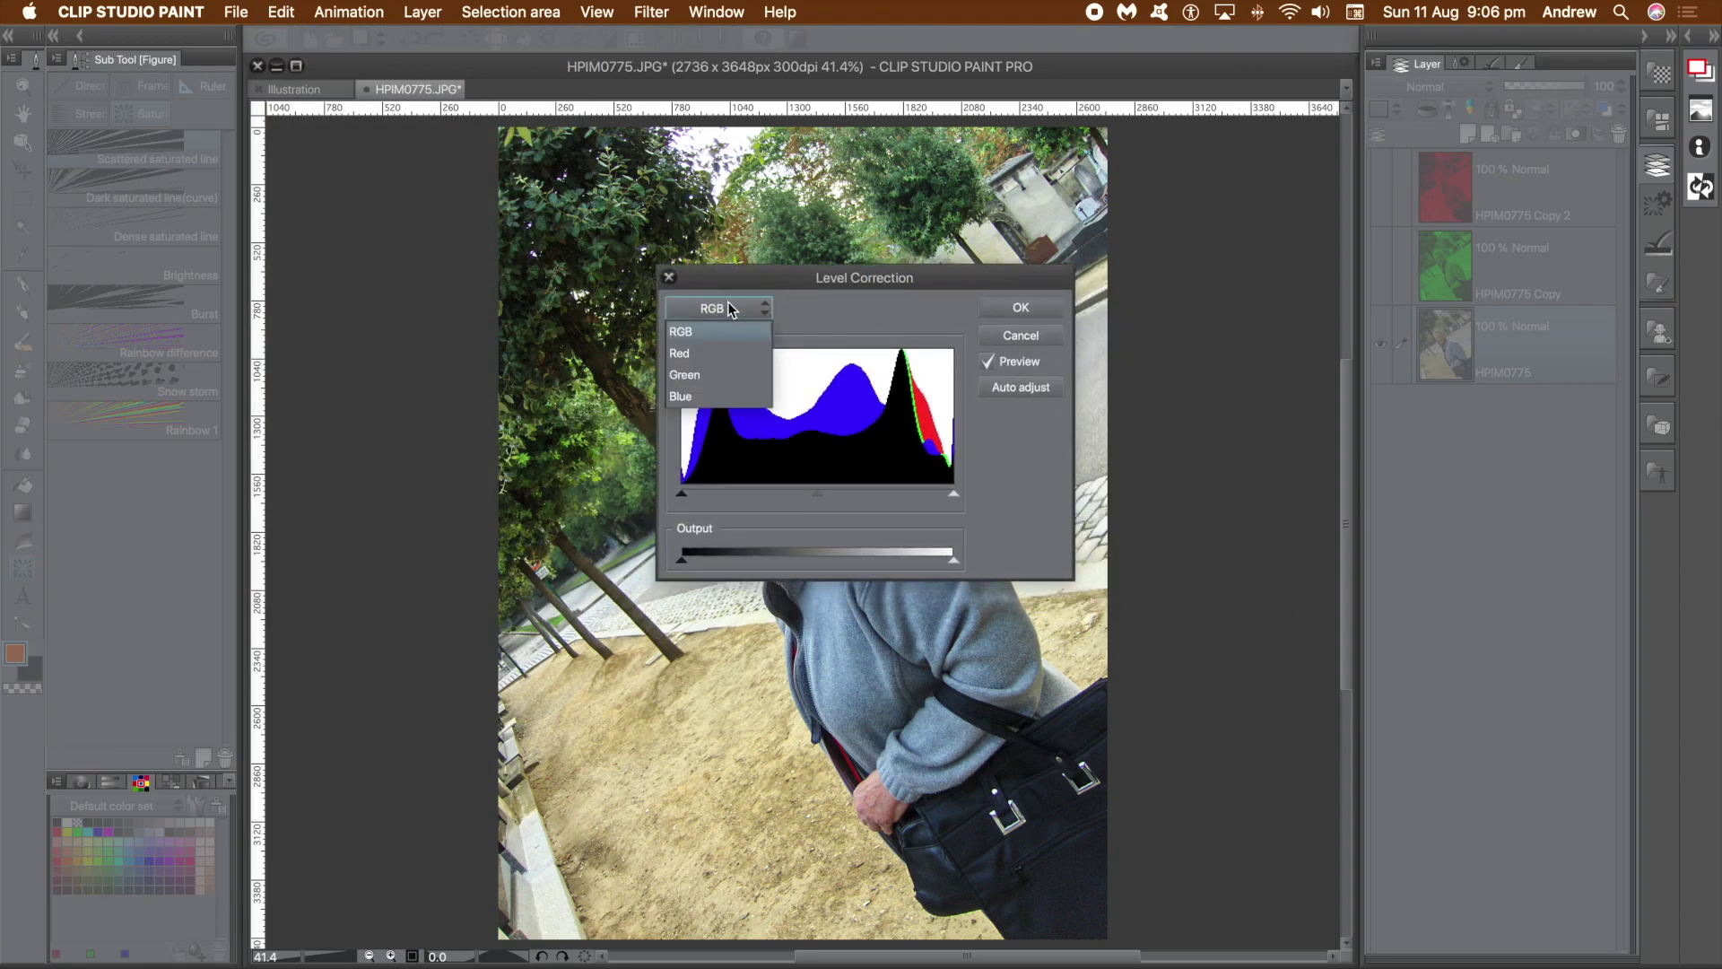
pyautogui.click(703, 352)
pyautogui.moveTo(953, 561); pyautogui.dragTo(706, 554)
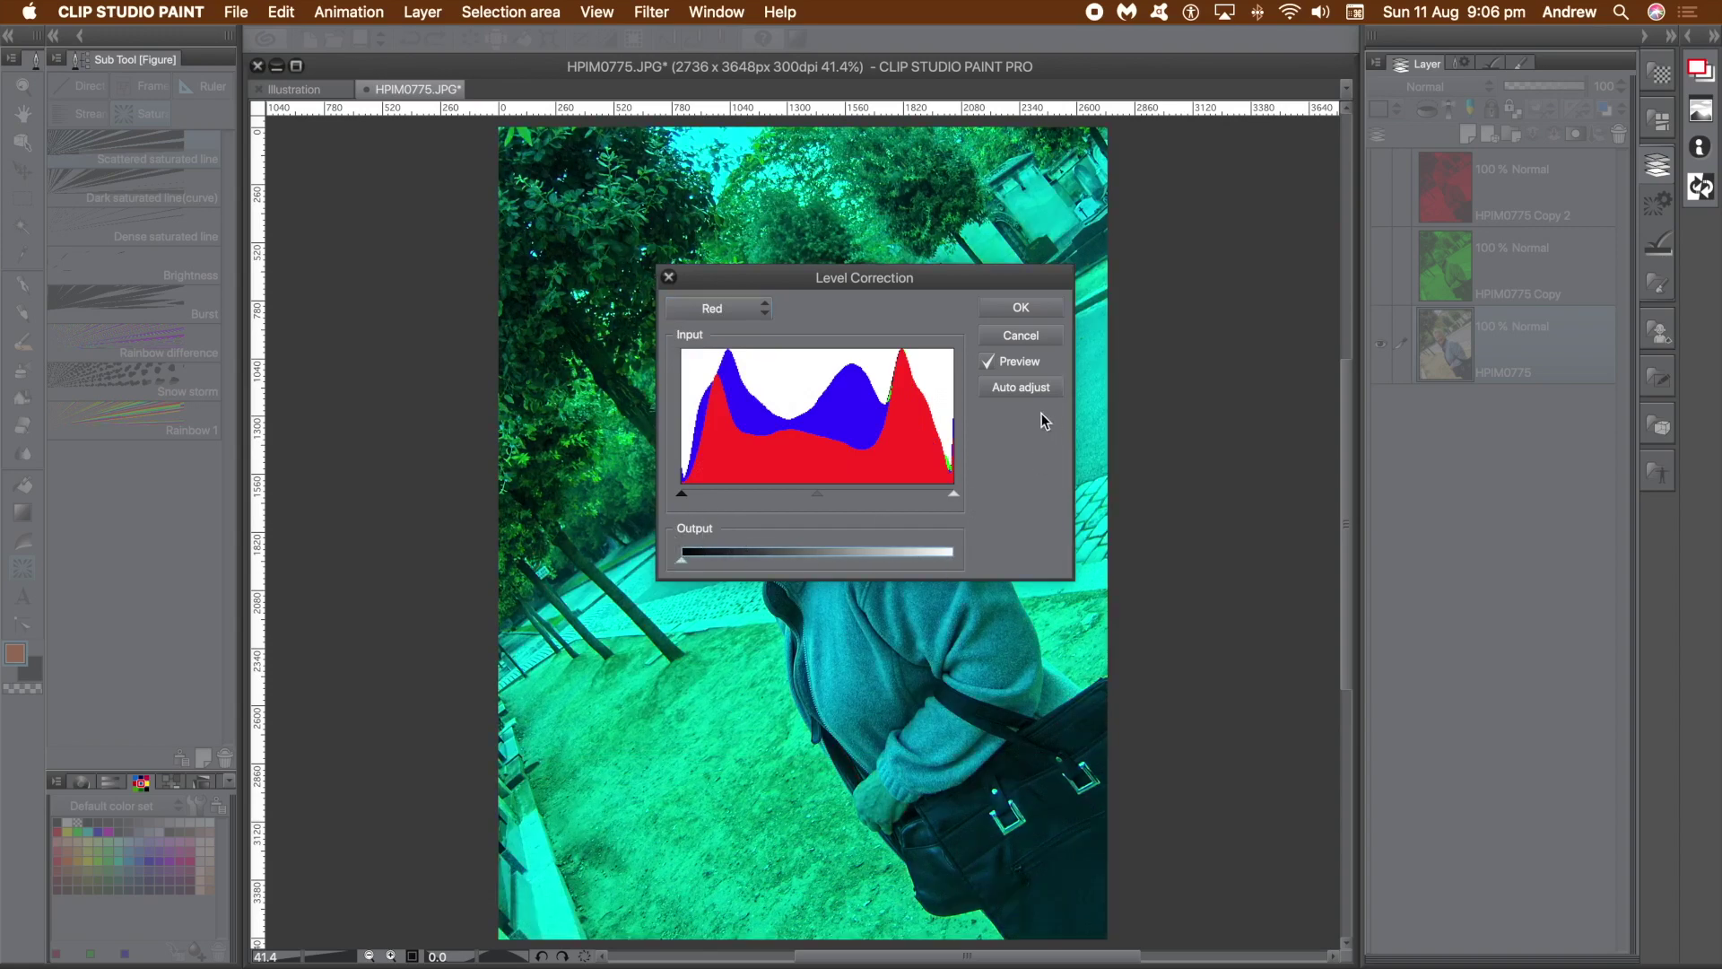
# Zero the Green output, apply it, and make both copy layers visible again
pyautogui.click(718, 308)
pyautogui.click(695, 375)
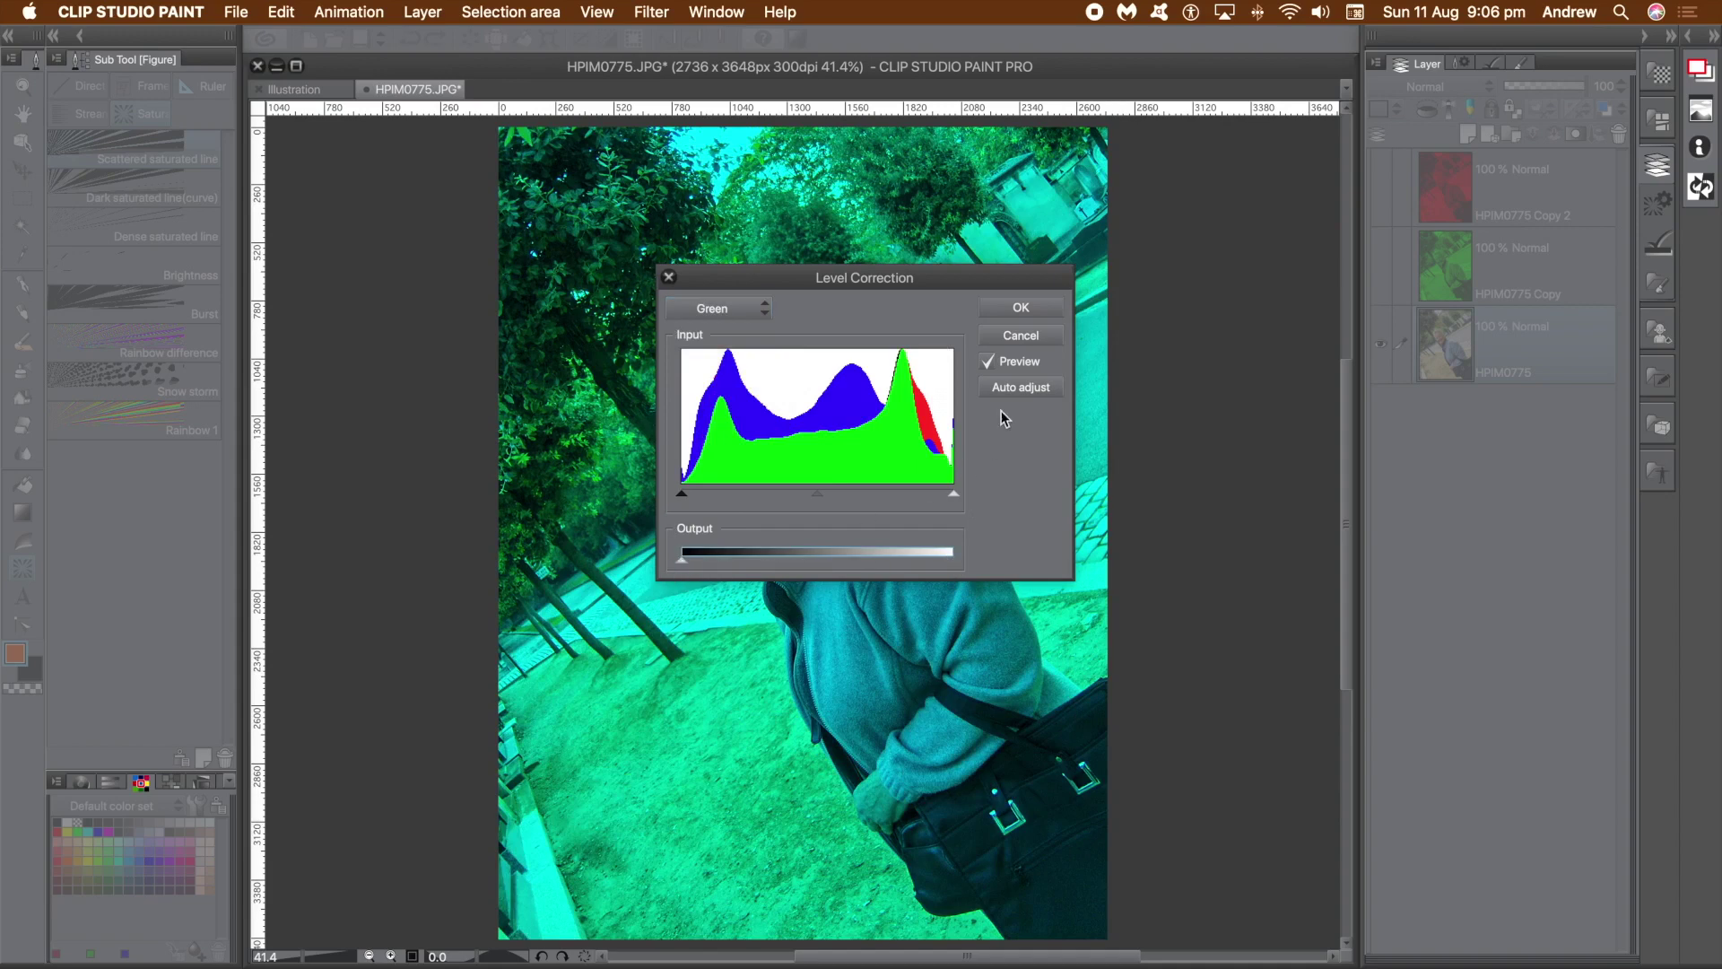
pyautogui.click(1026, 311)
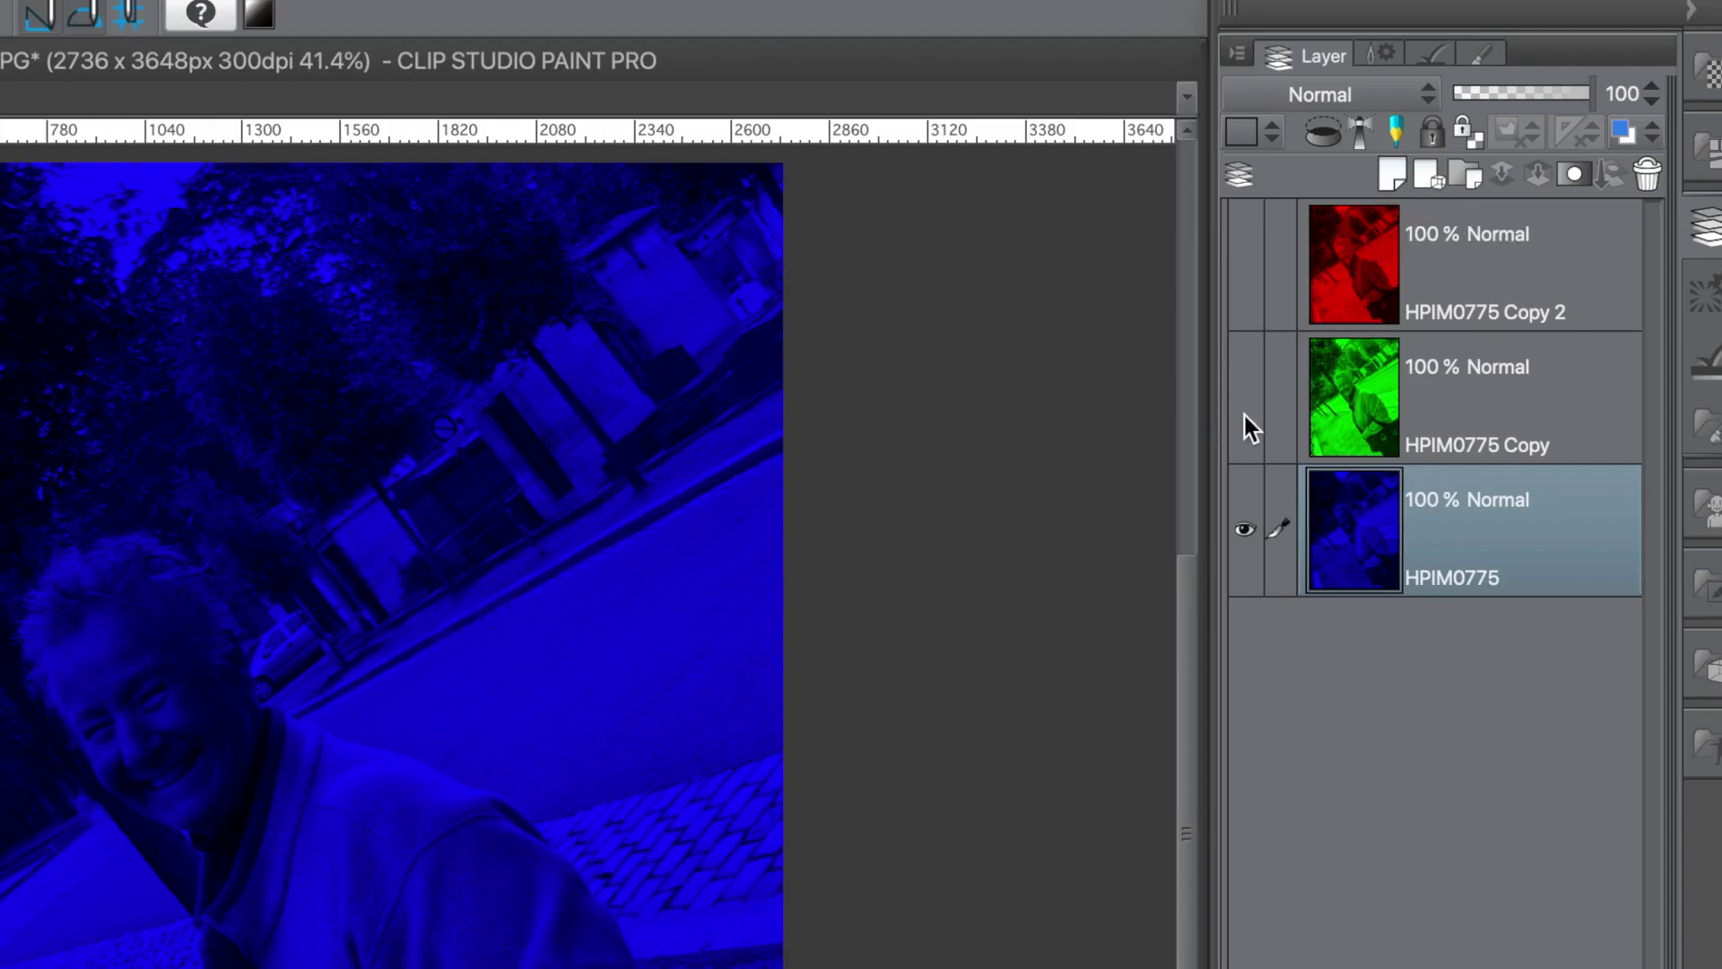
pyautogui.click(1245, 413)
pyautogui.click(1240, 232)
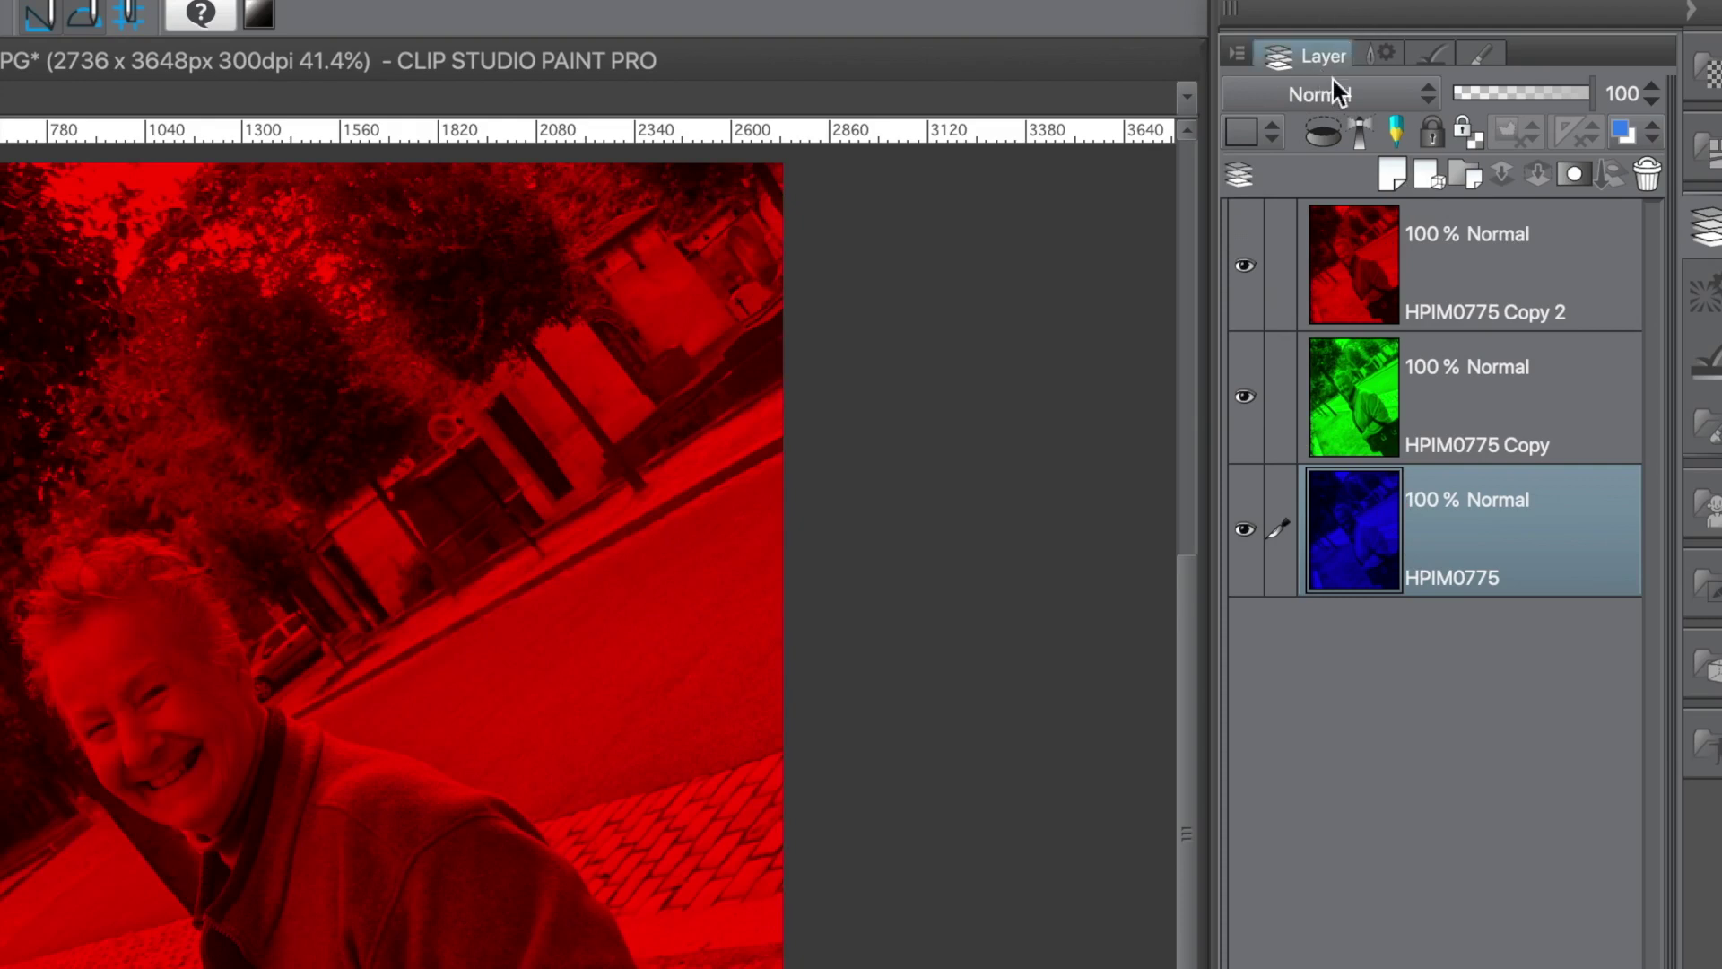
# Set the blending mode of HPIM0775 Copy 2 and HPIM0775 Copy to Lighten
pyautogui.click(1475, 280)
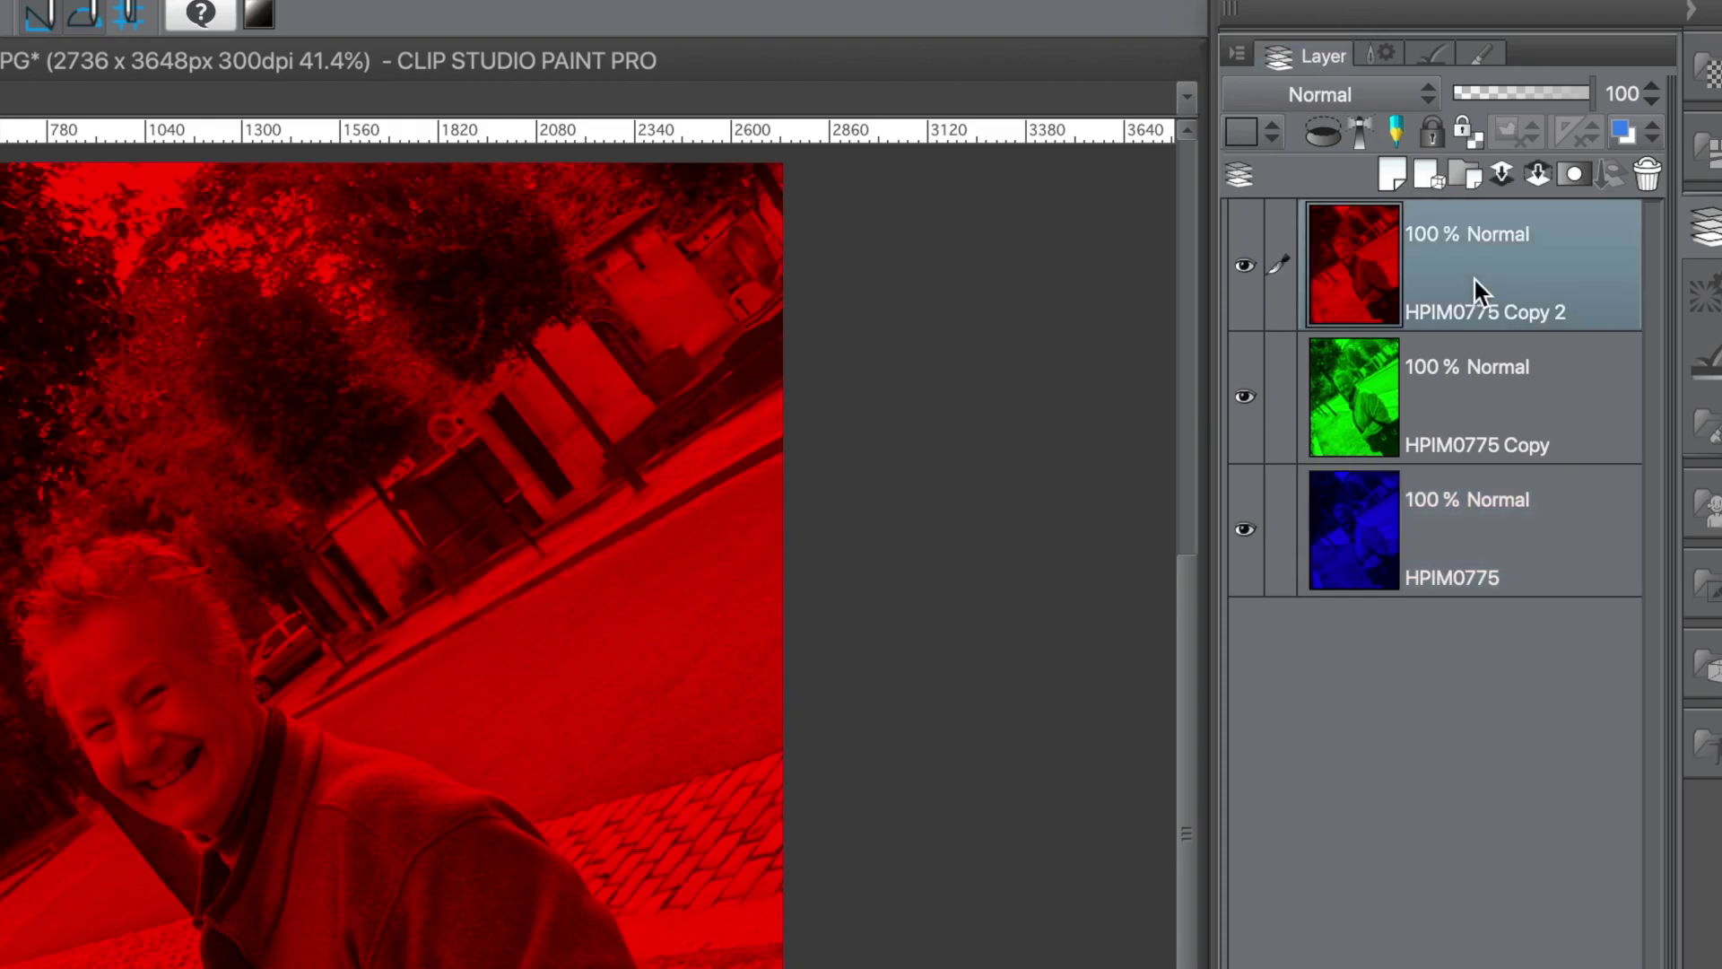
pyautogui.click(1298, 93)
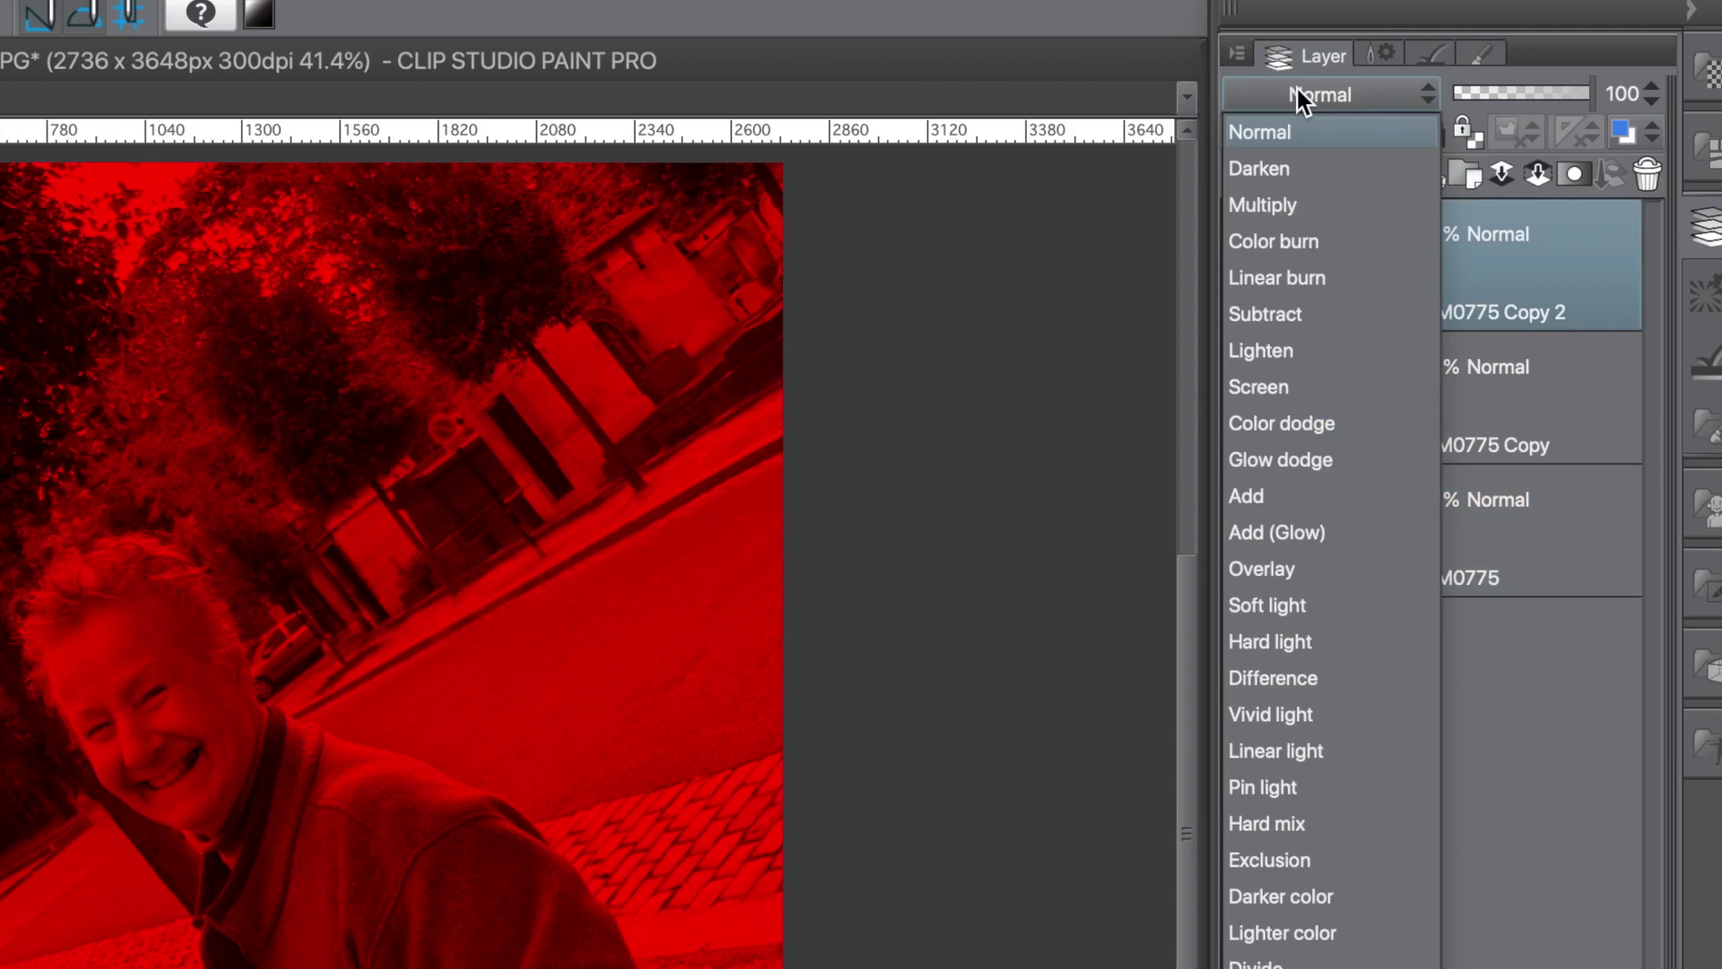
pyautogui.click(1295, 353)
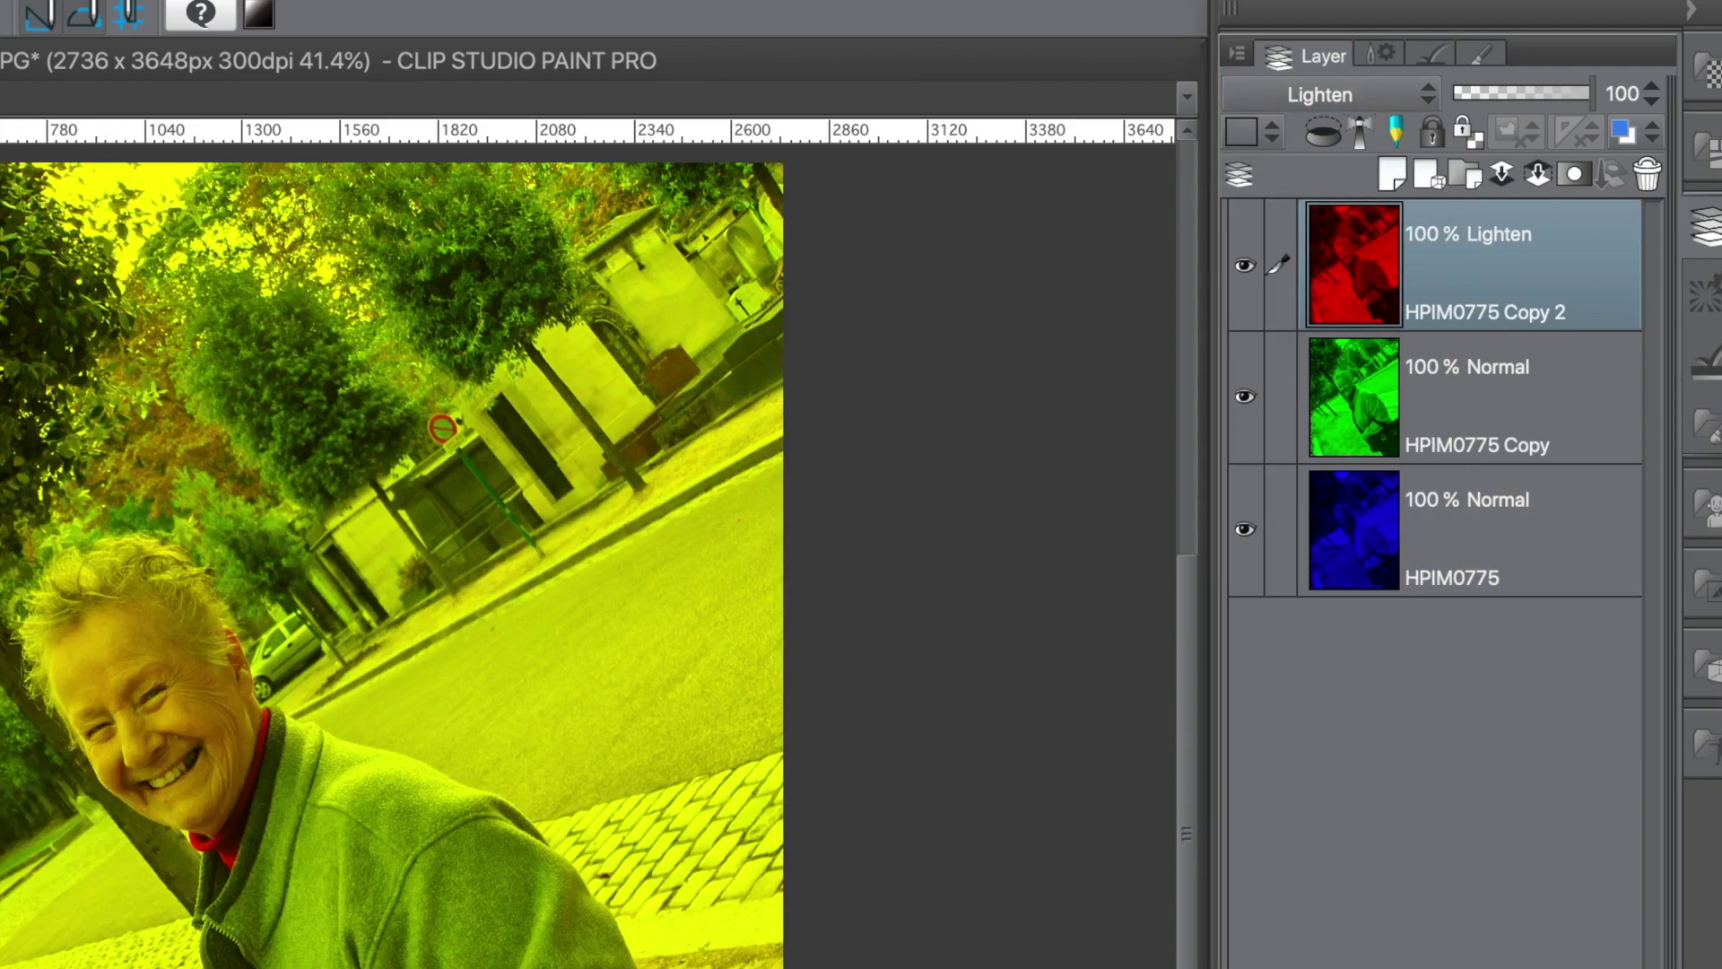
pyautogui.click(1500, 375)
pyautogui.click(1344, 90)
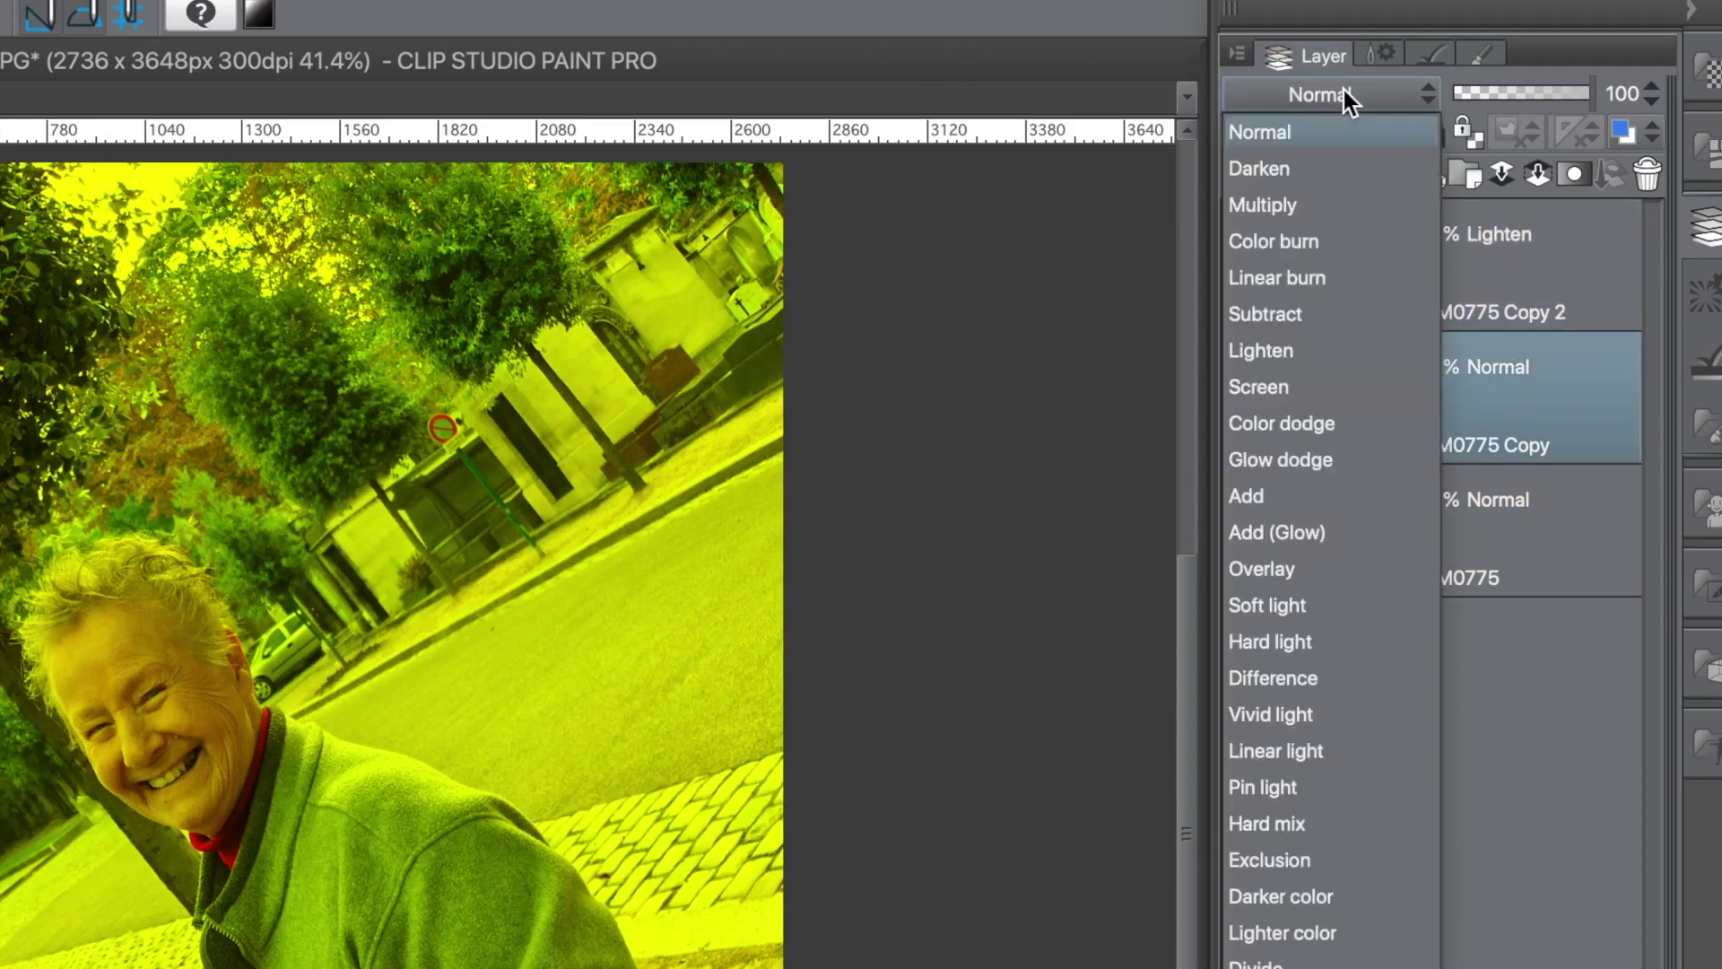
pyautogui.click(1278, 350)
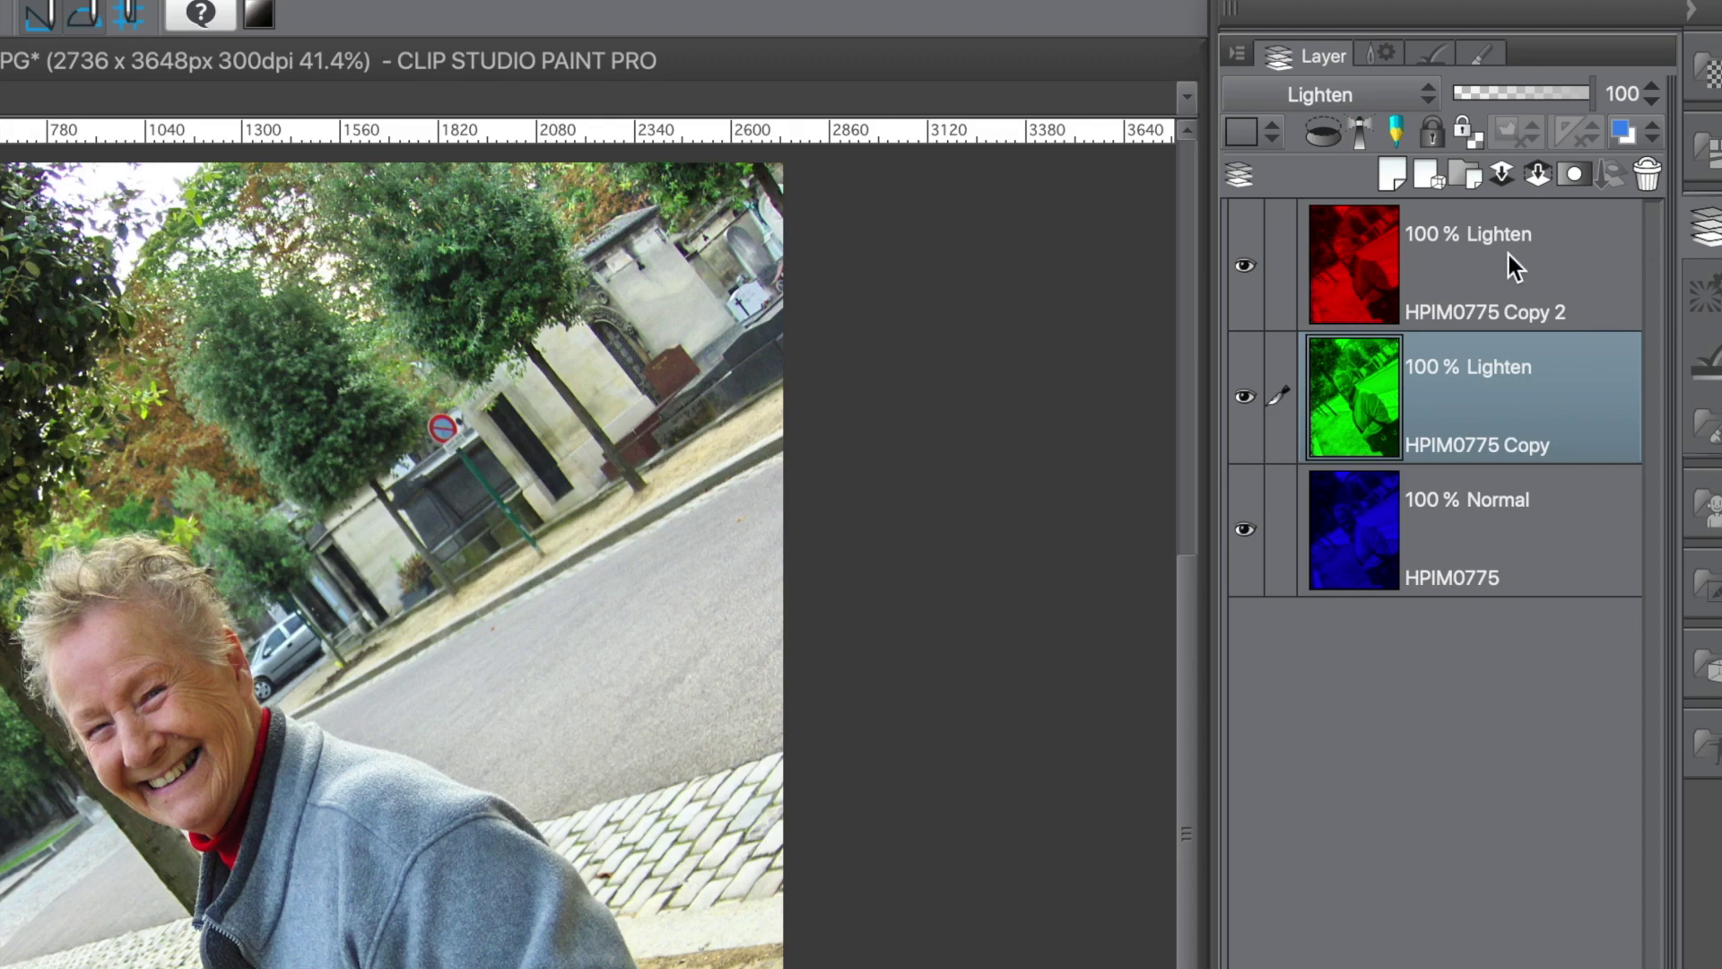
pyautogui.click(1435, 259)
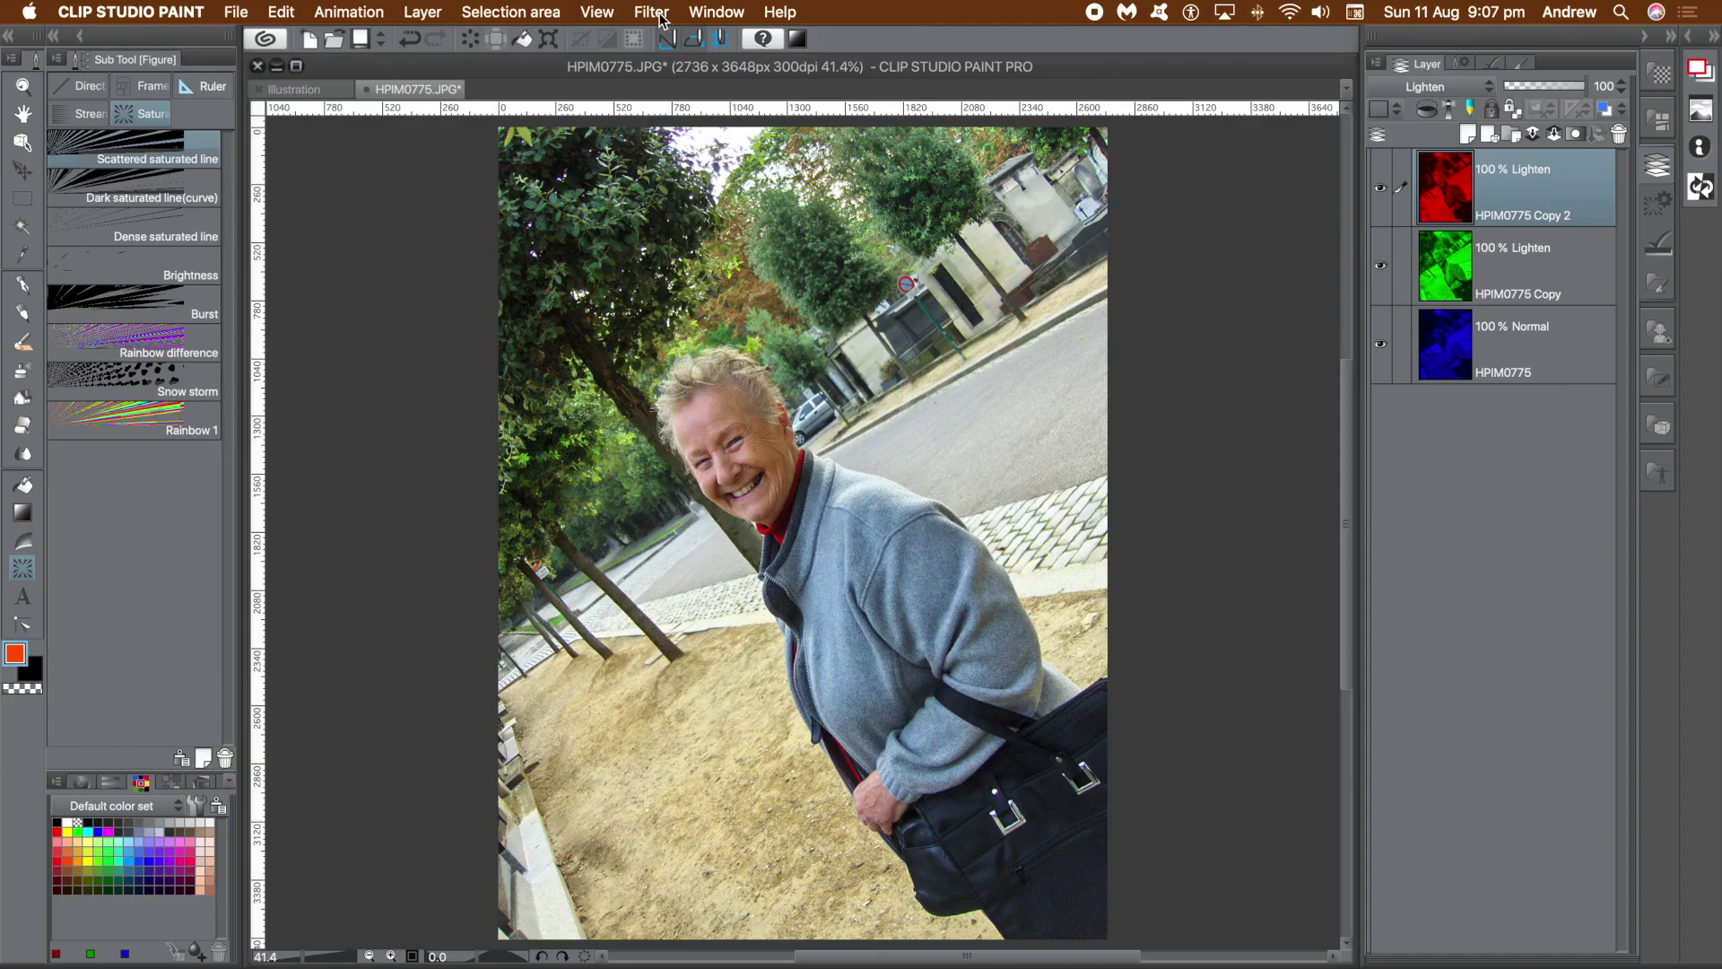
# Bring up the Fish-eye lens filter for the red HPIM0775 Copy 2 layer
pyautogui.click(652, 12)
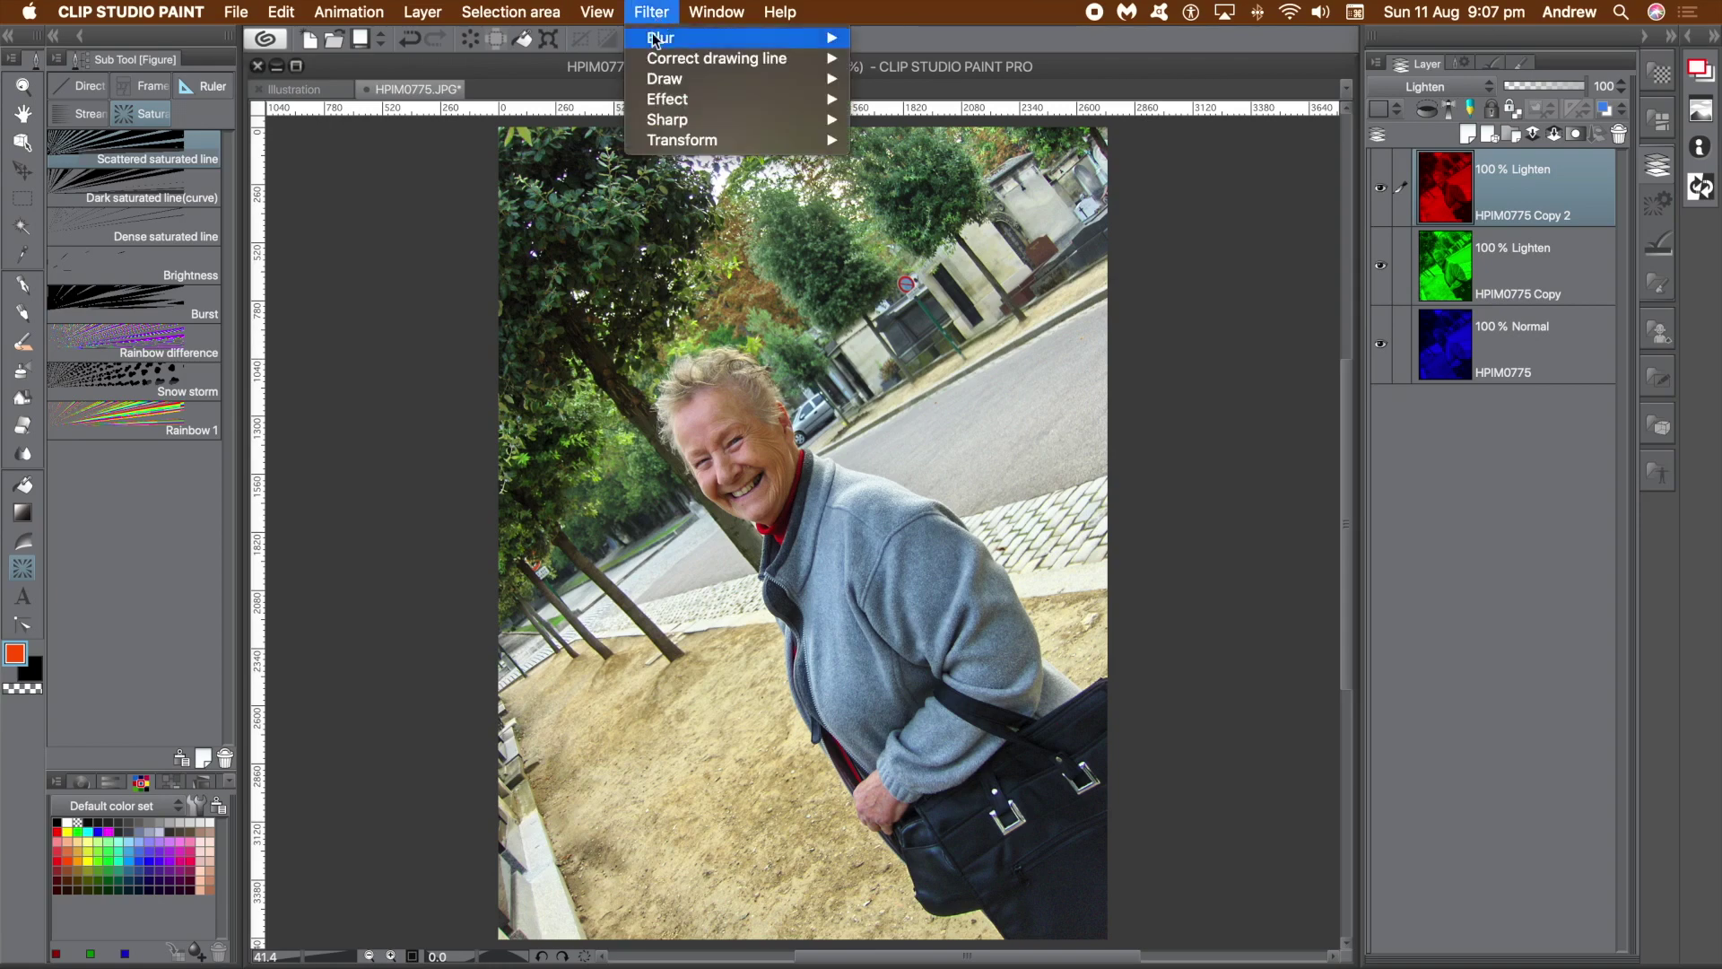
pyautogui.moveTo(682, 140)
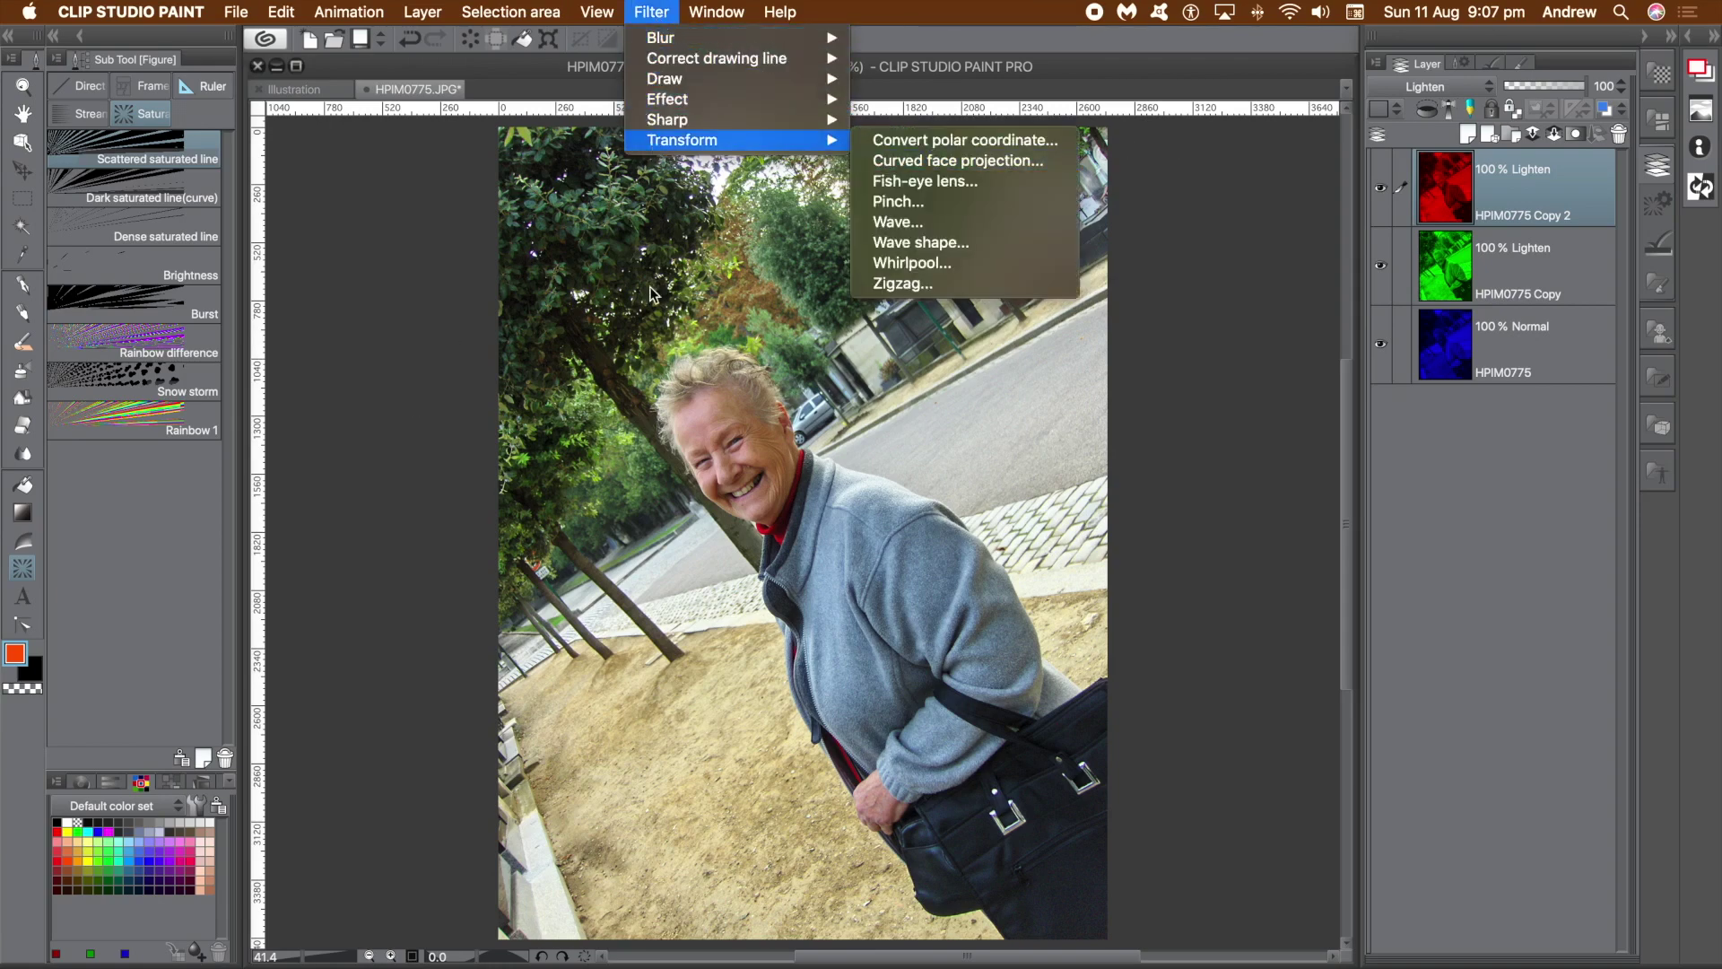
pyautogui.moveTo(285, 16)
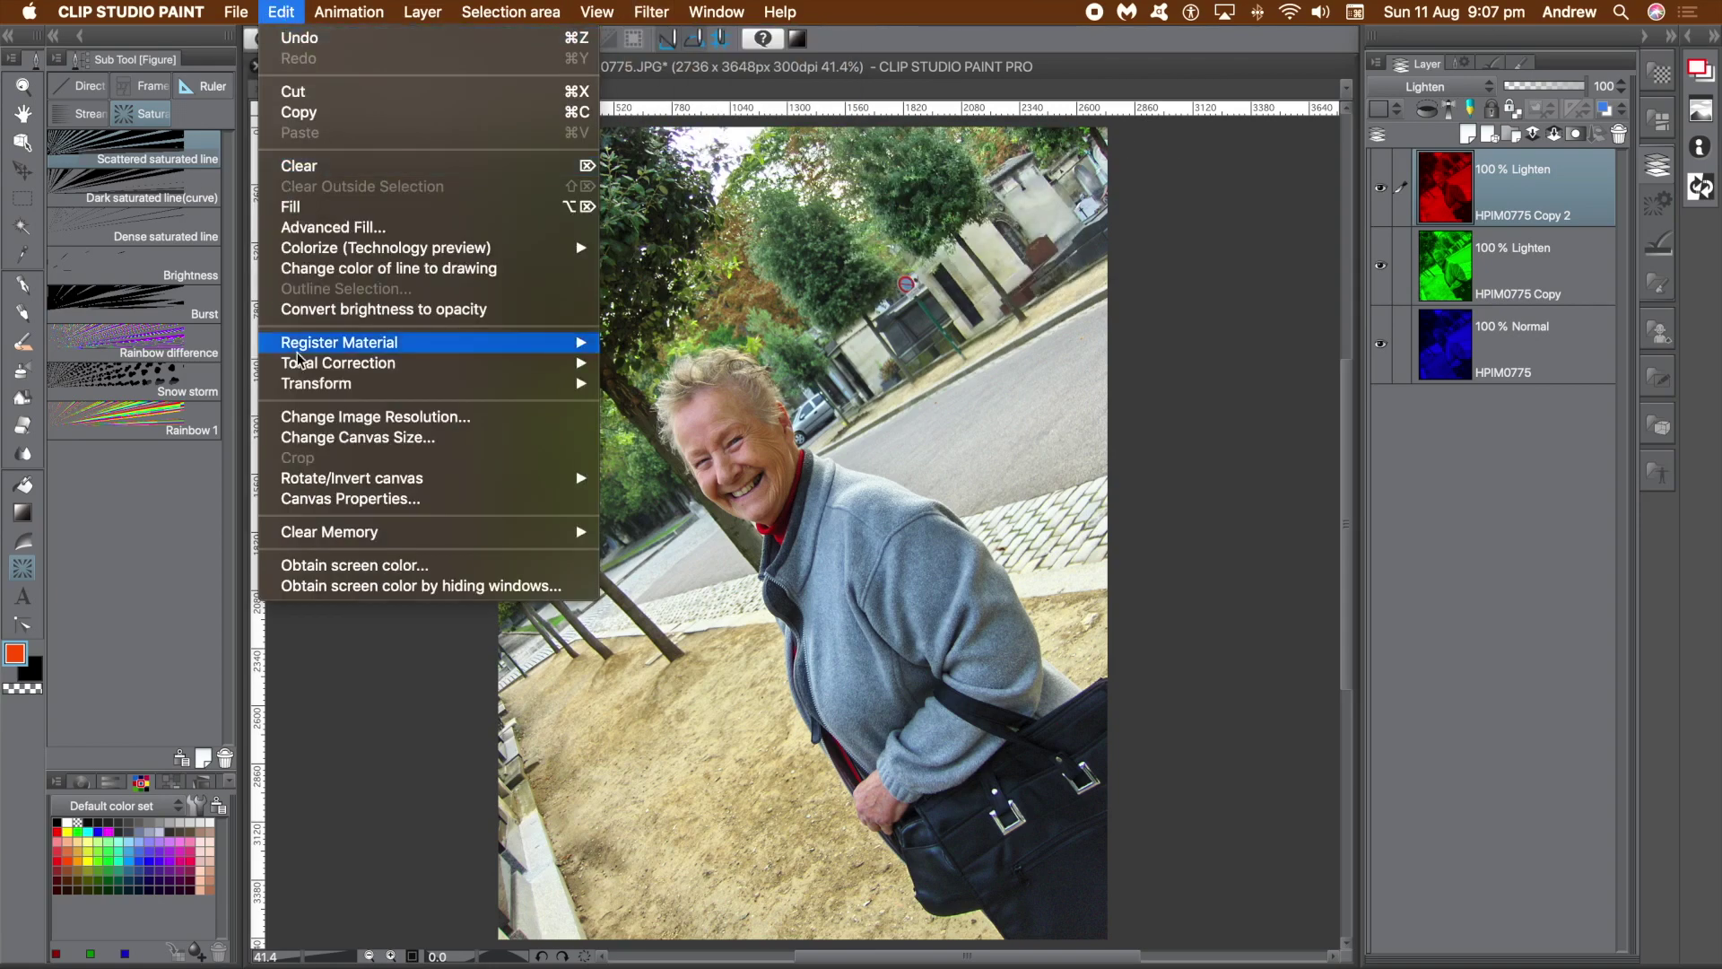
pyautogui.moveTo(312, 384)
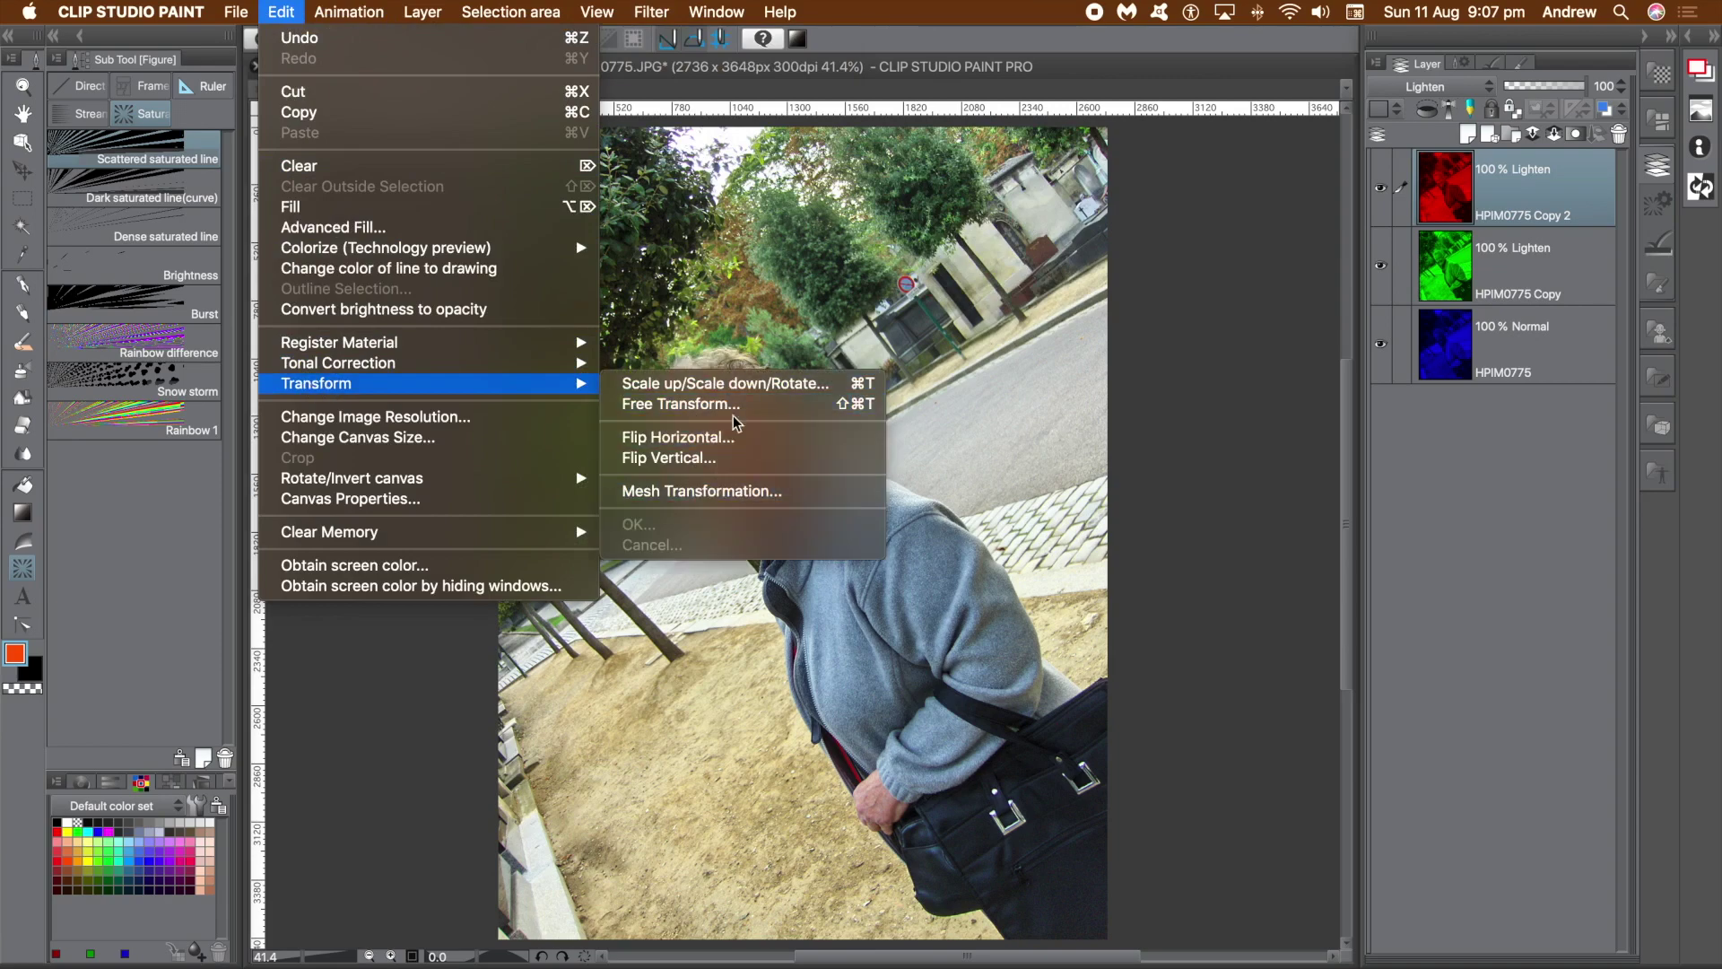
pyautogui.moveTo(652, 18)
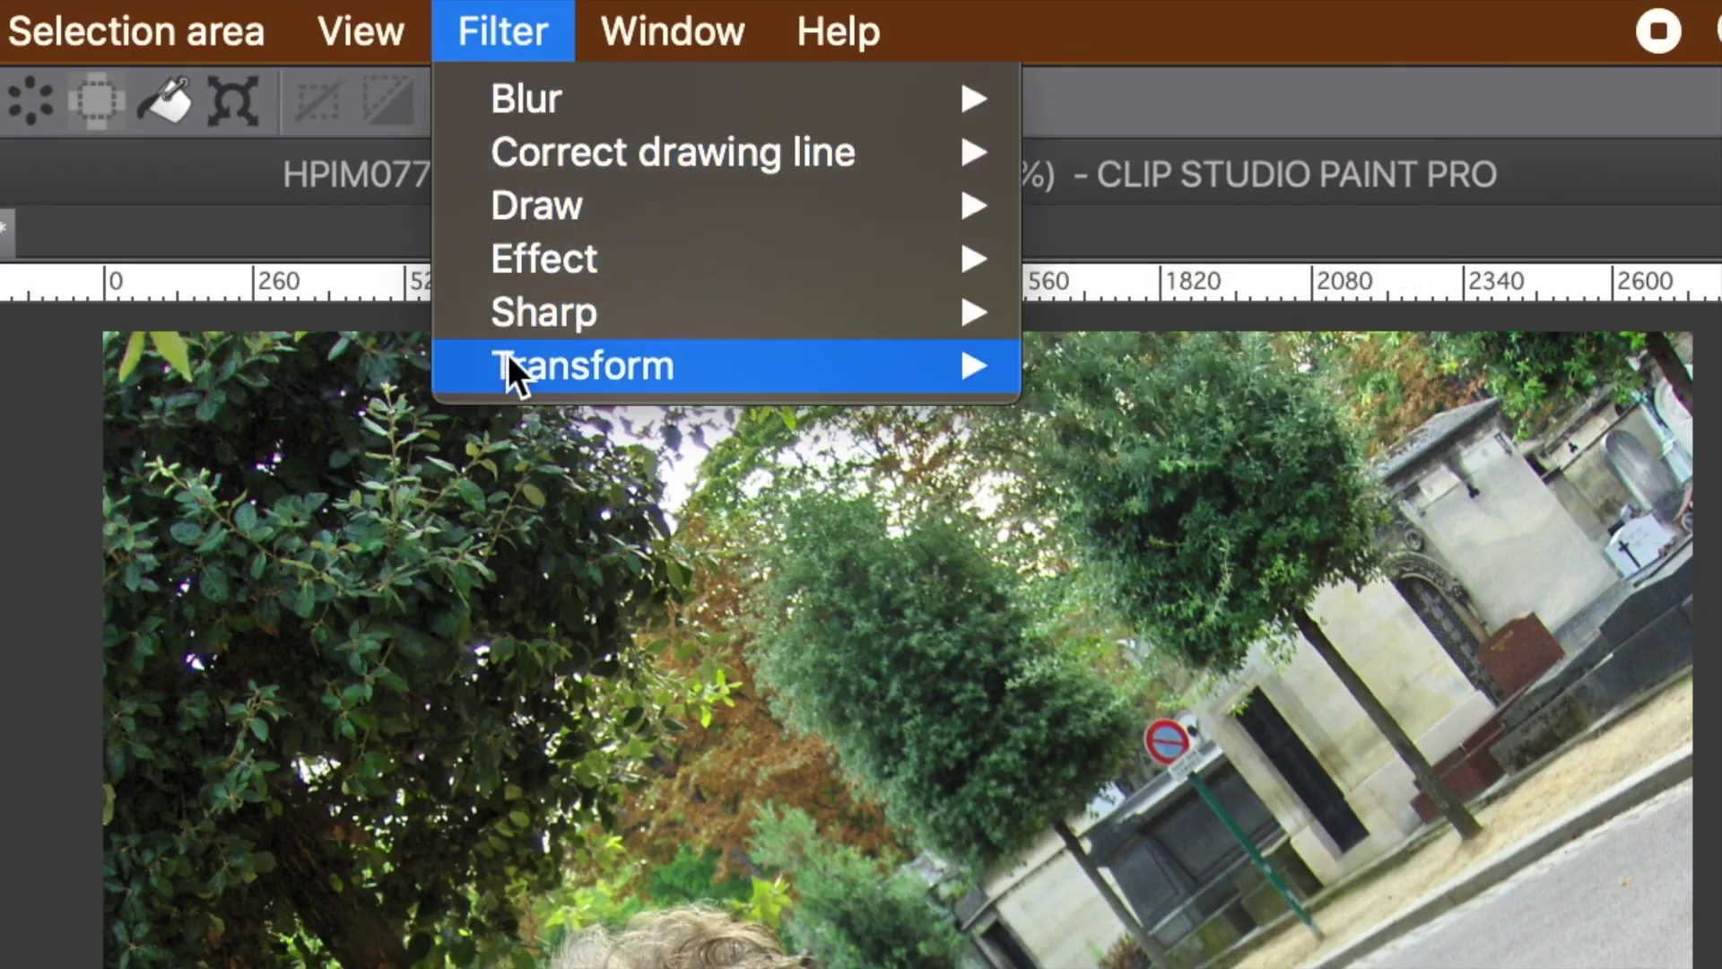
pyautogui.moveTo(539, 364)
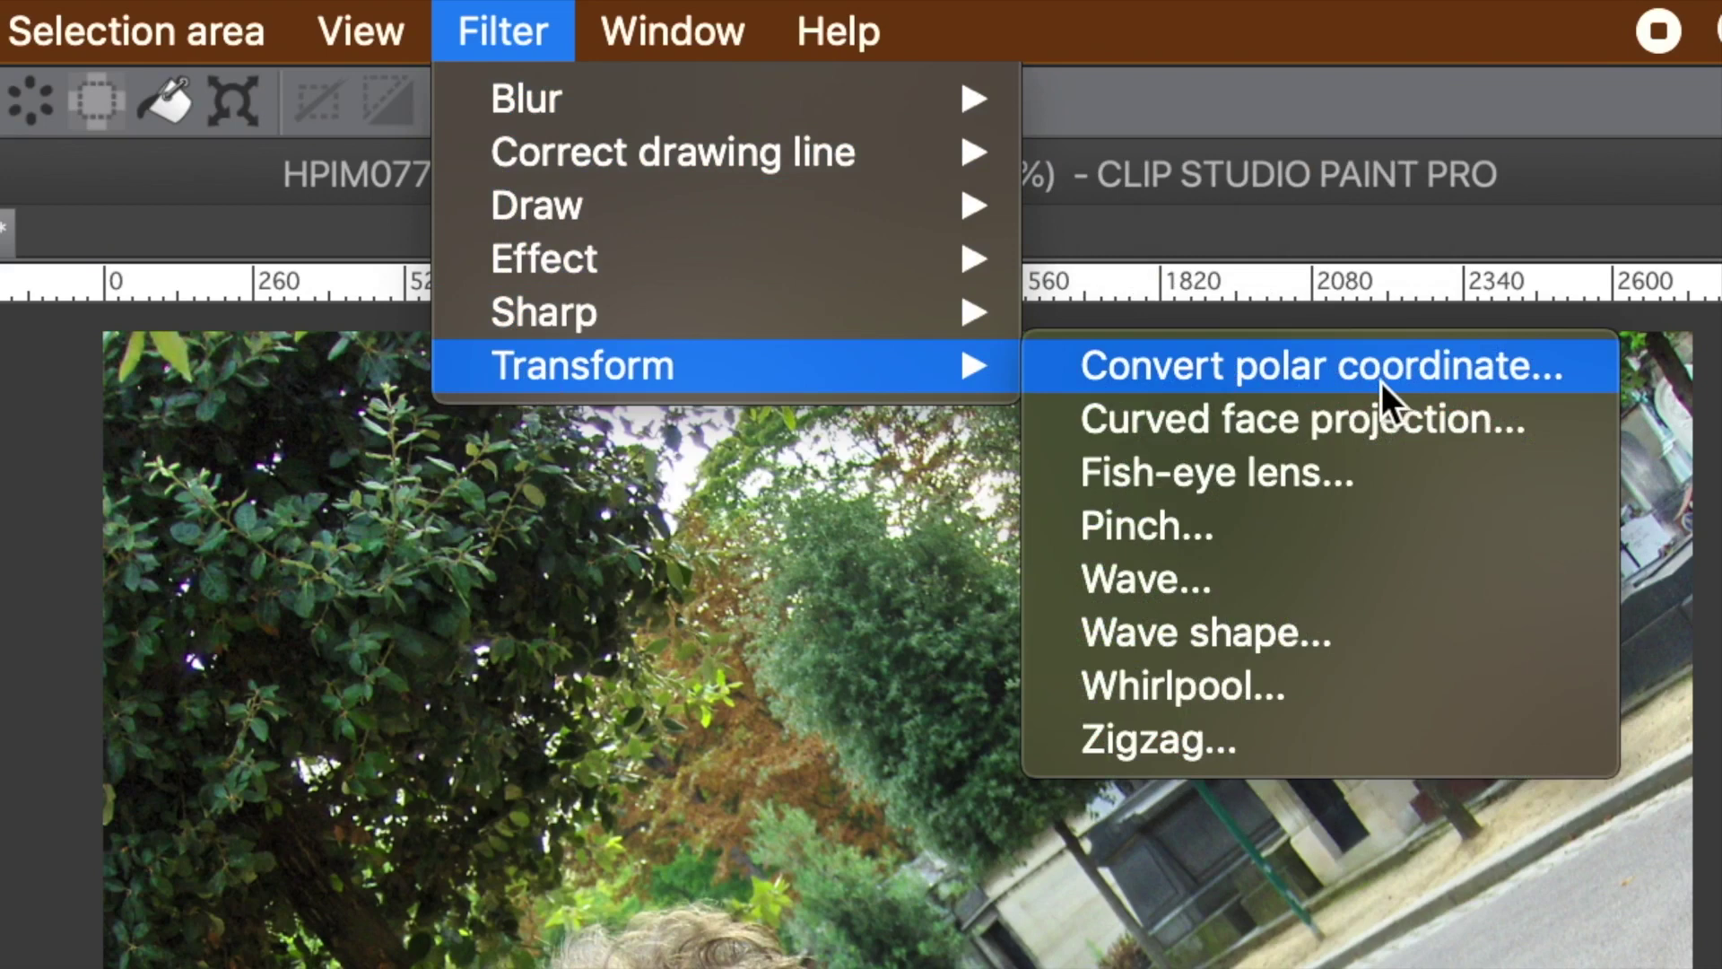
pyautogui.click(1256, 471)
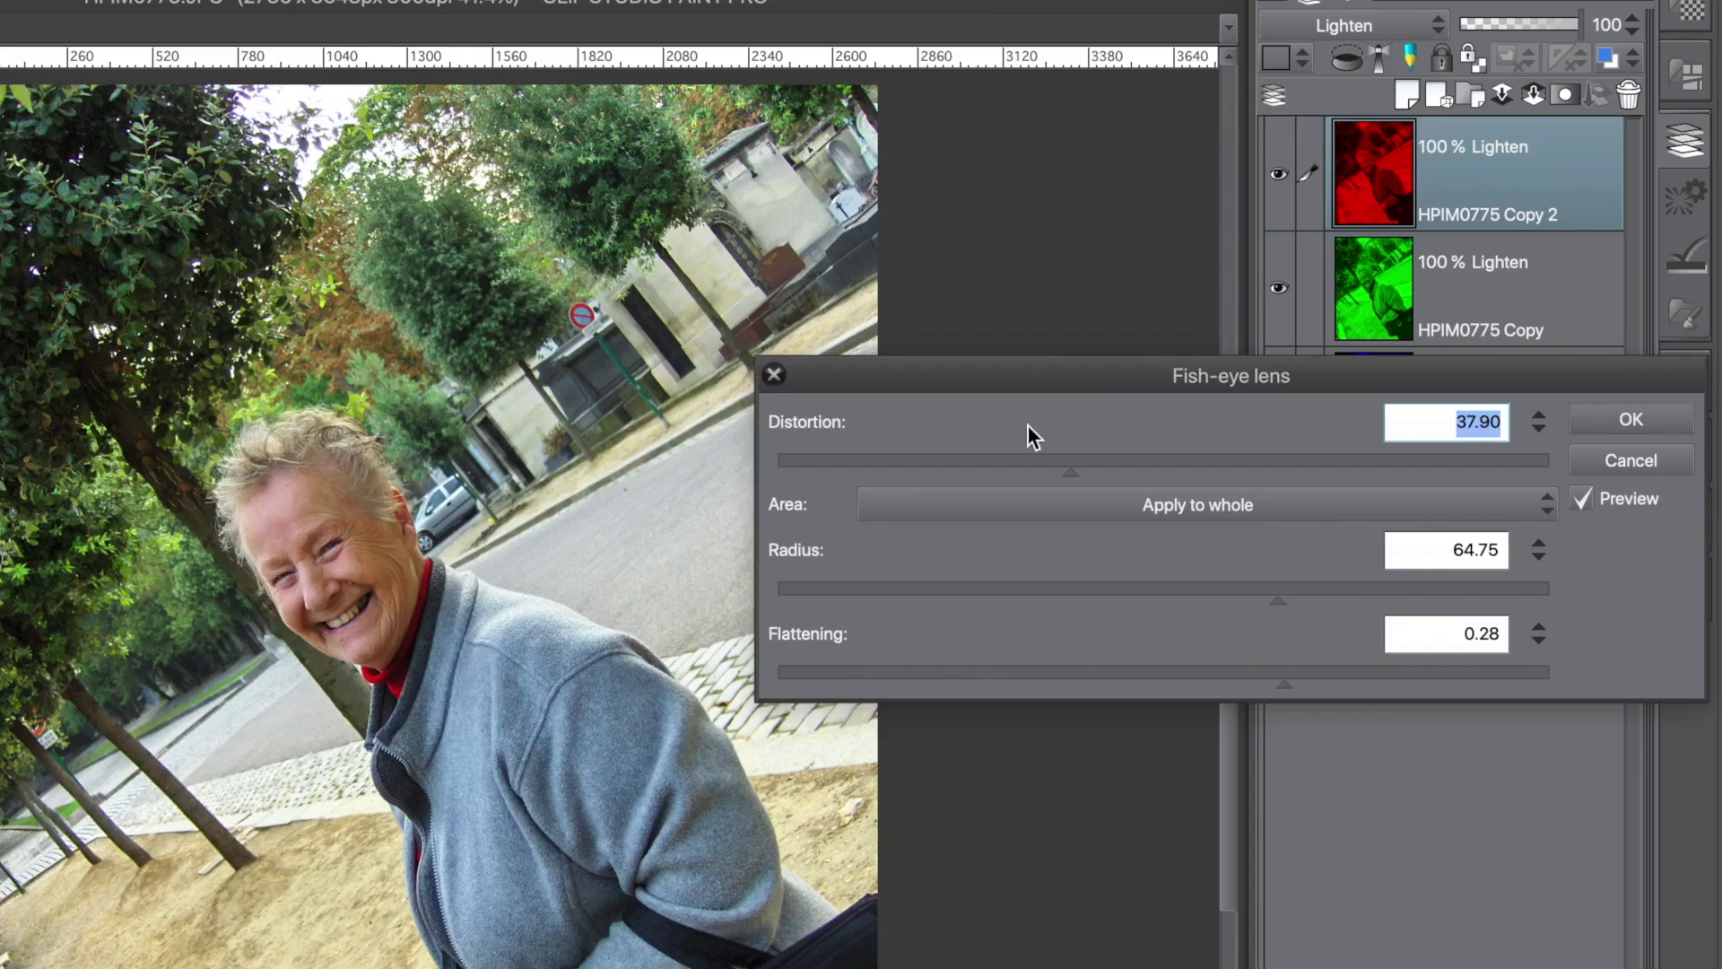
# Try fish-eye distortion up to 52.66 and radius values between 36.89 and 55.94
pyautogui.click(1134, 470)
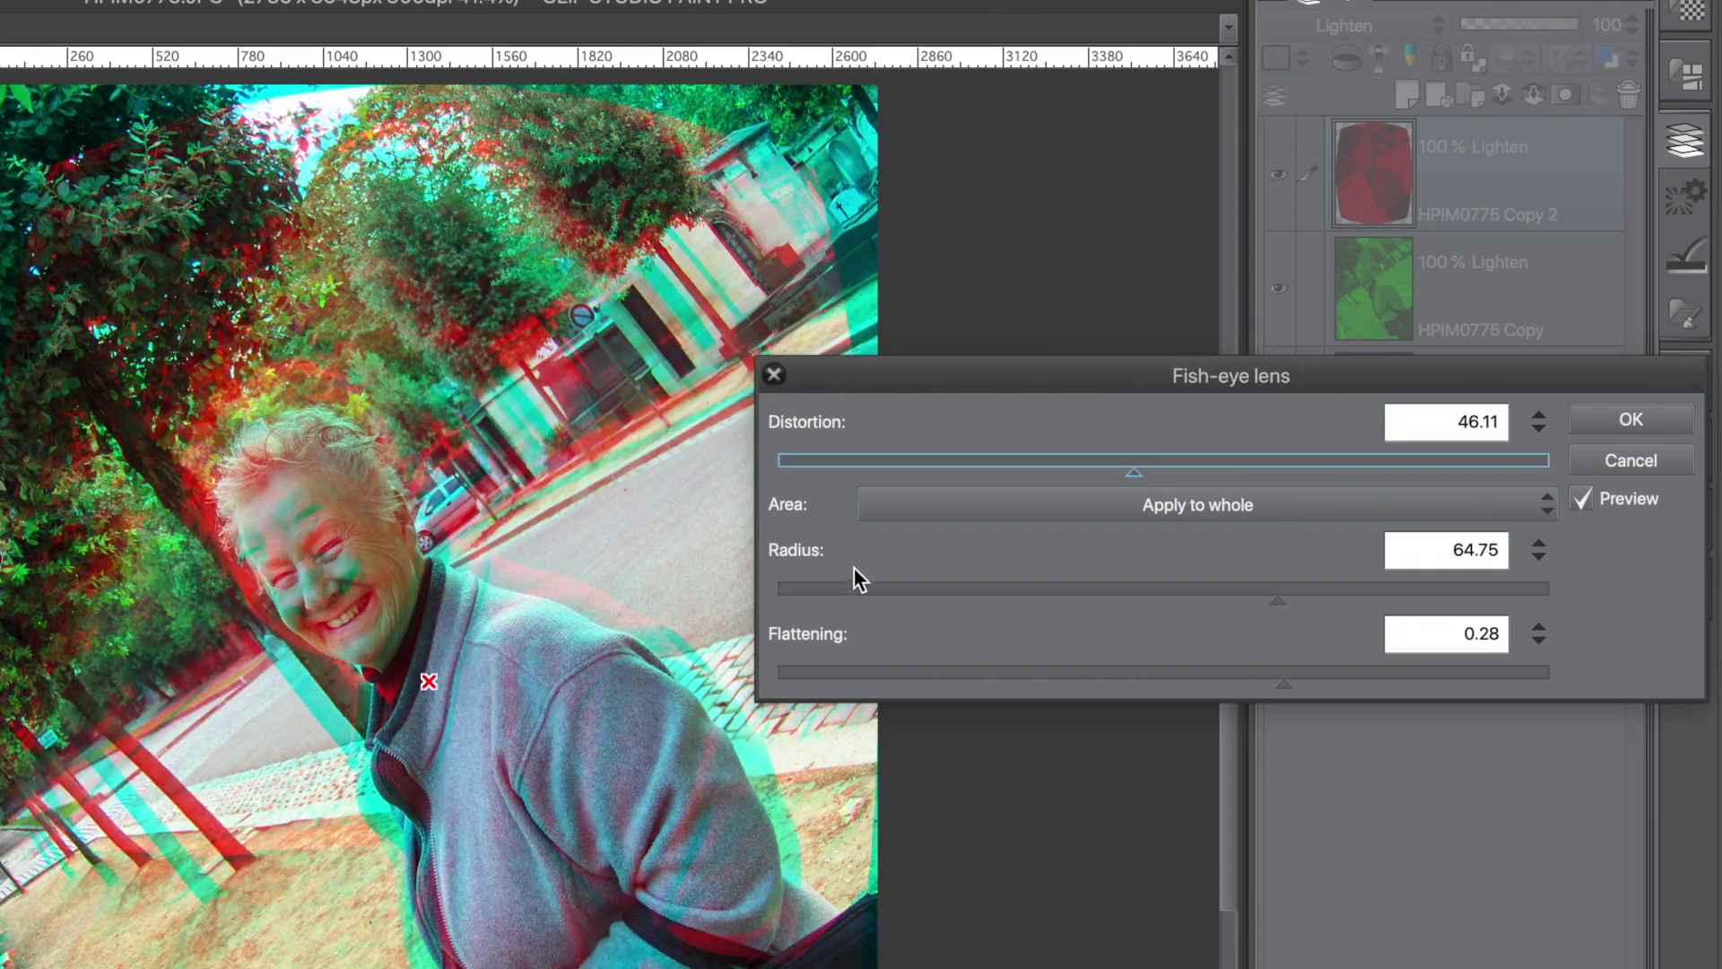
pyautogui.click(1151, 470)
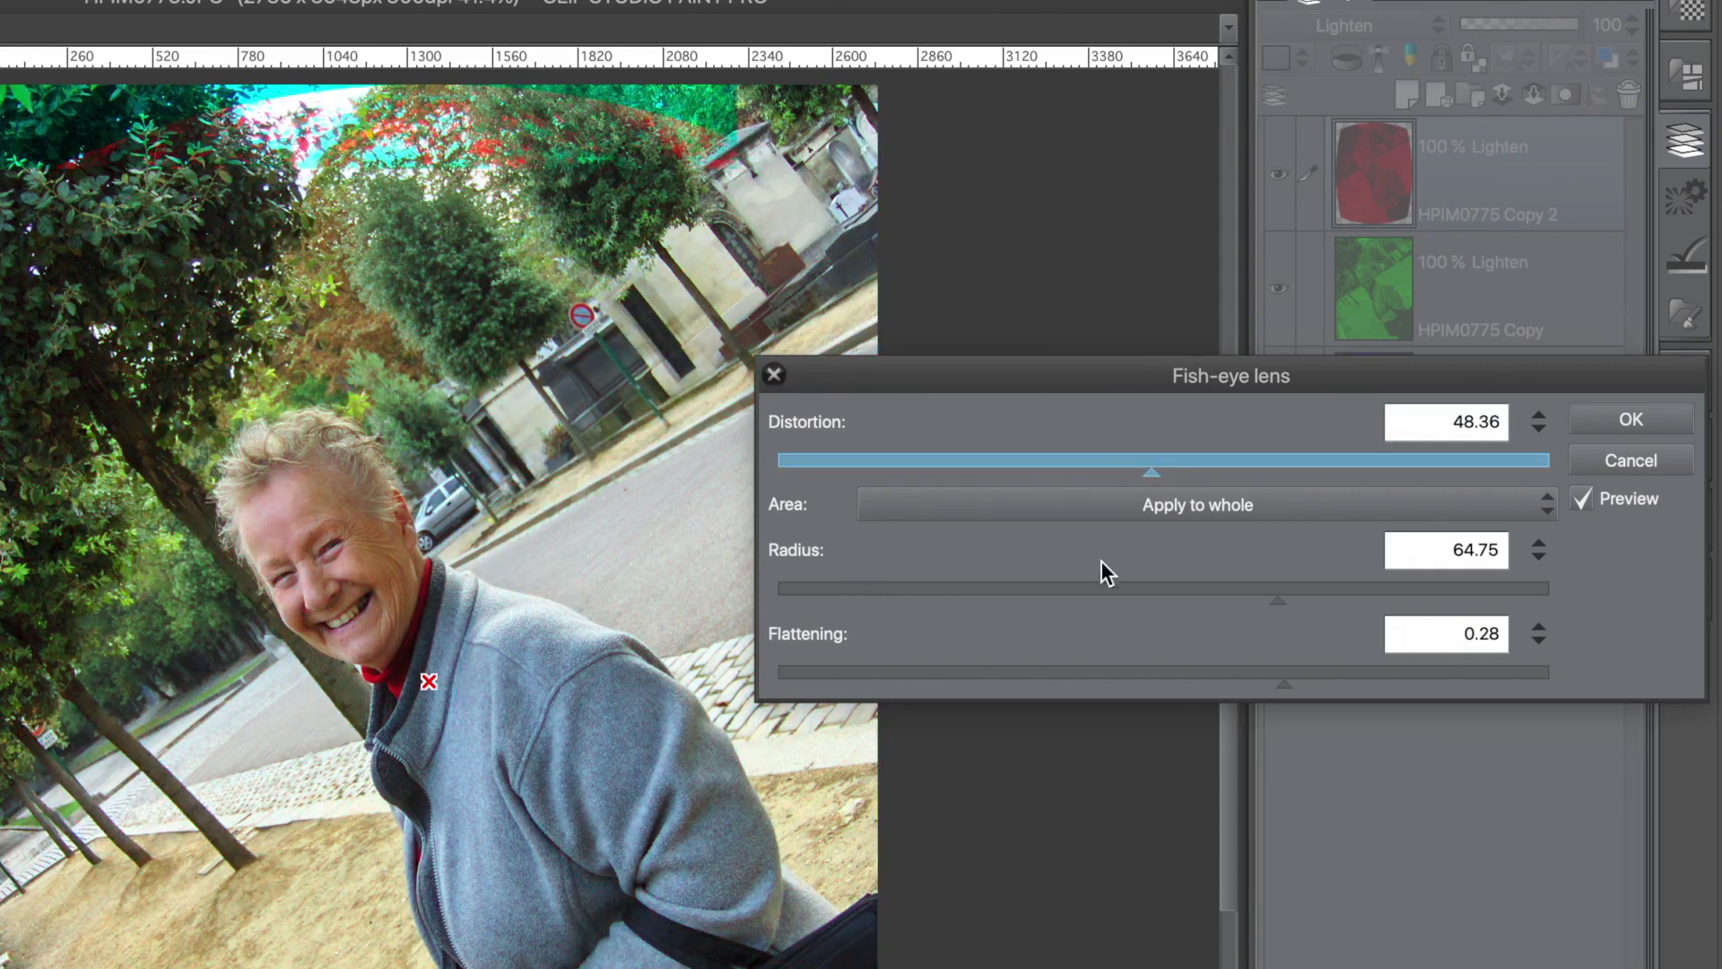
pyautogui.click(1185, 471)
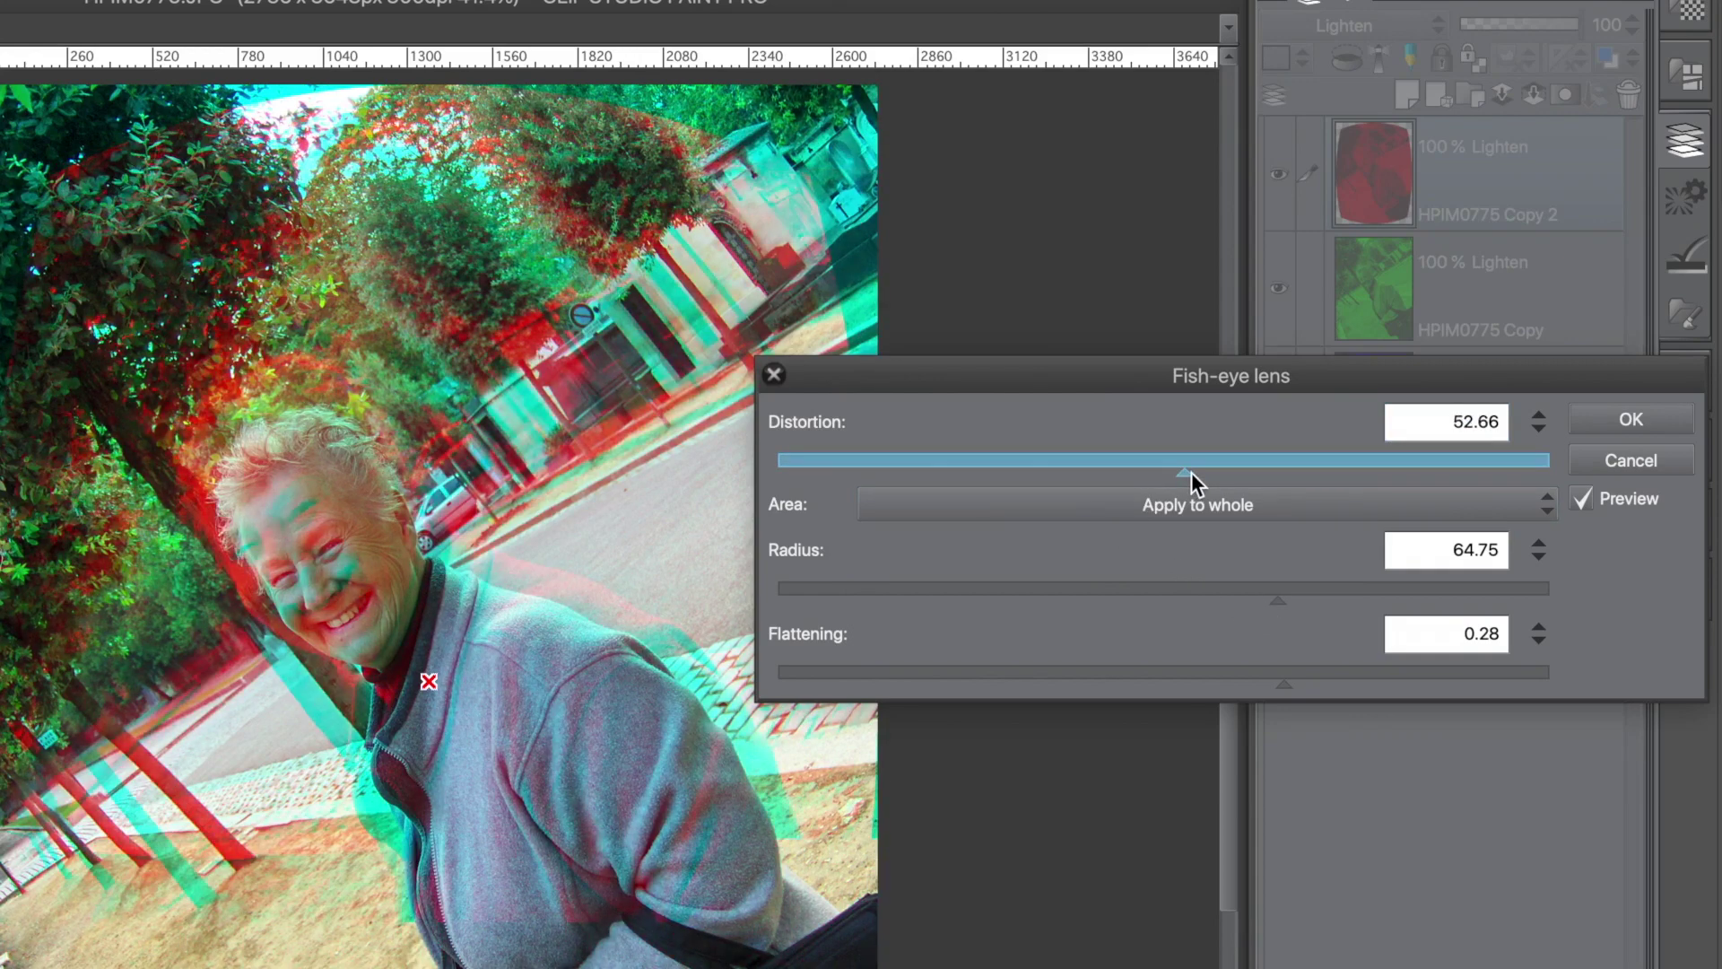
pyautogui.click(1340, 600)
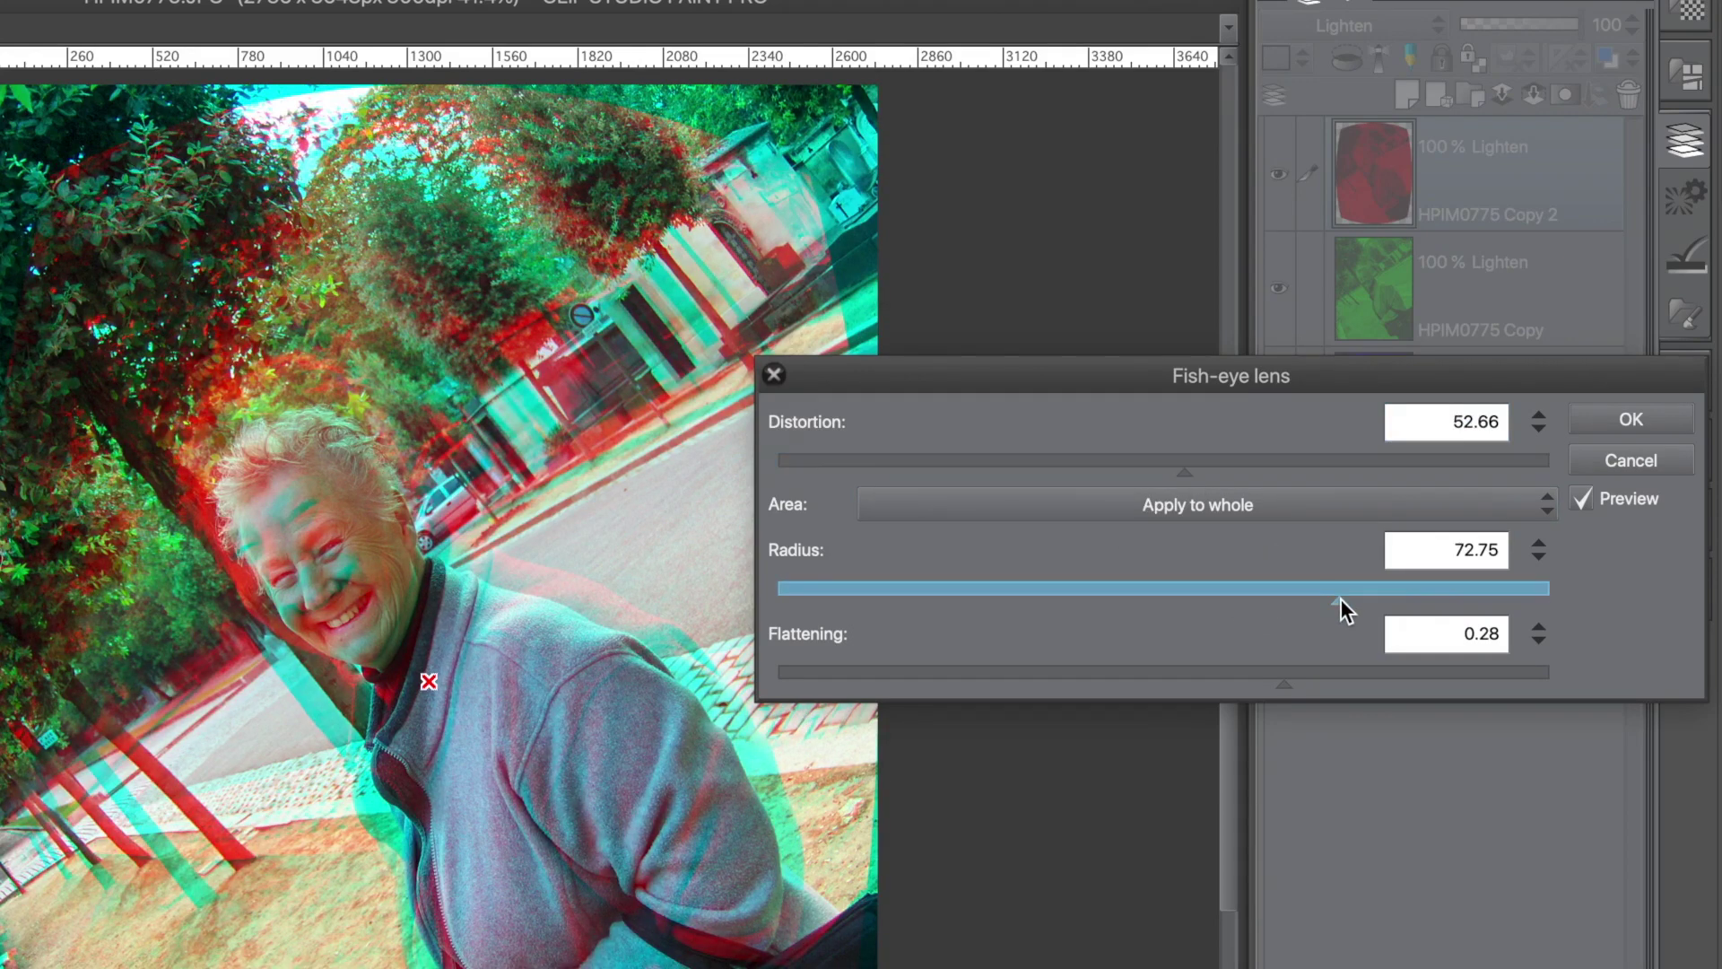
pyautogui.moveTo(1341, 599); pyautogui.dragTo(1063, 594)
pyautogui.click(1204, 507)
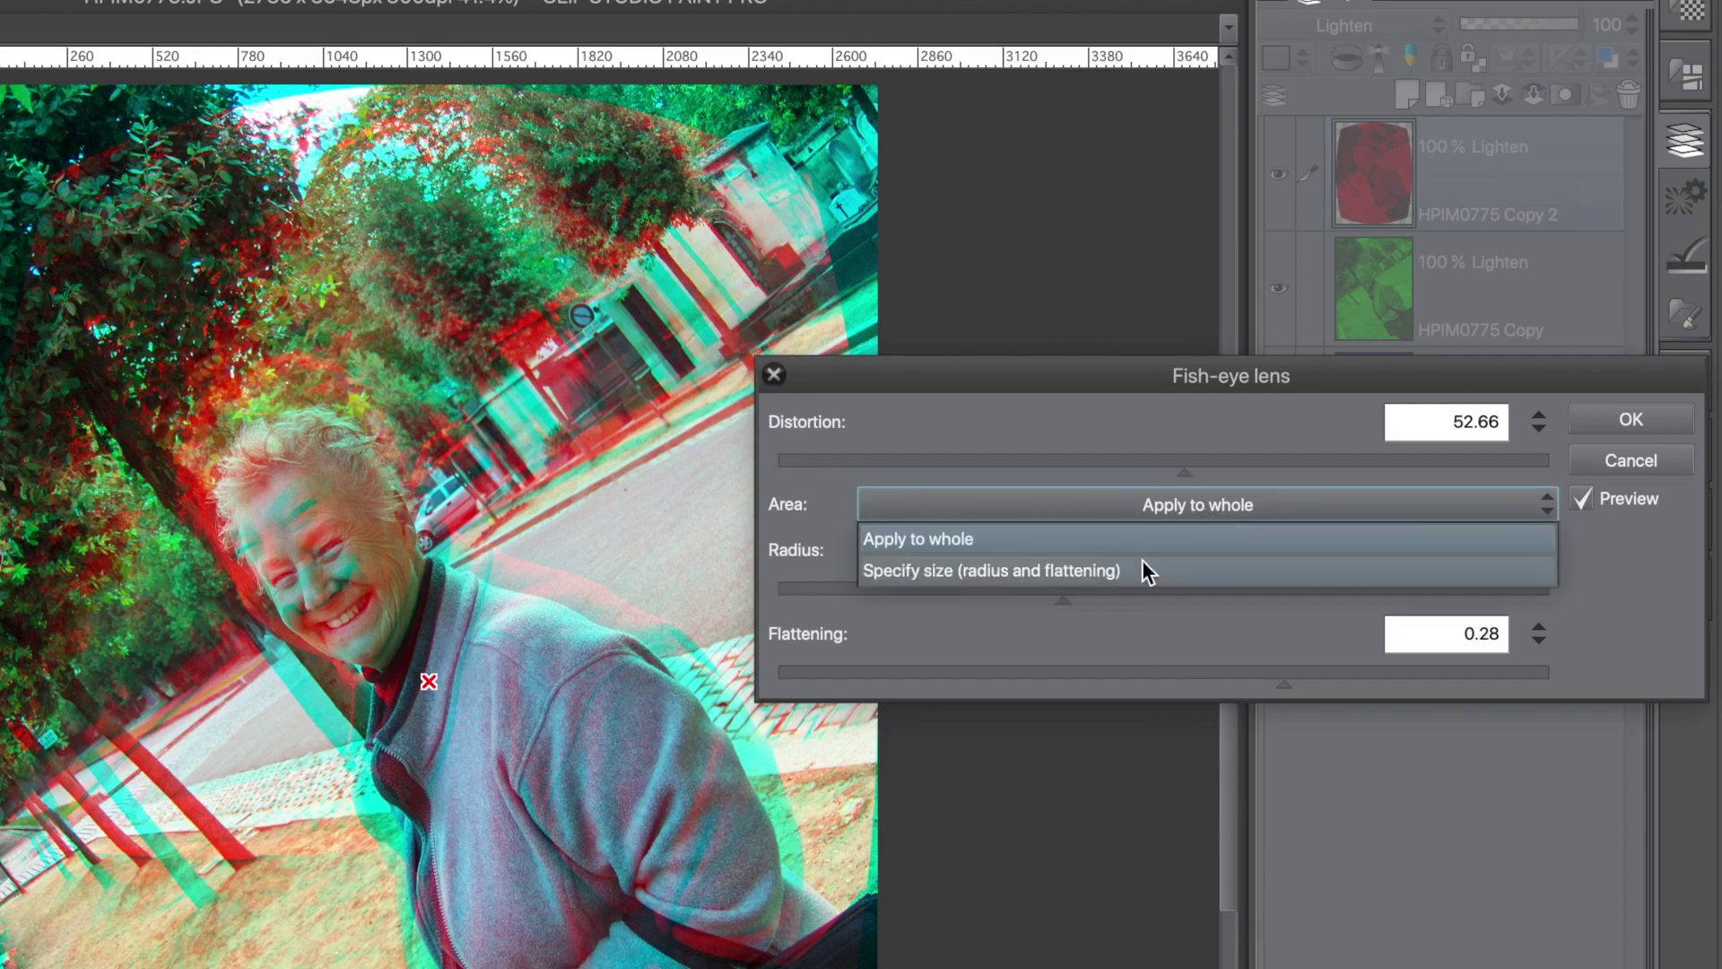
pyautogui.click(1143, 565)
pyautogui.moveTo(1062, 595); pyautogui.dragTo(1349, 596)
# Apply the fish-eye to the whole layer with distortion 37.50
pyautogui.click(1184, 504)
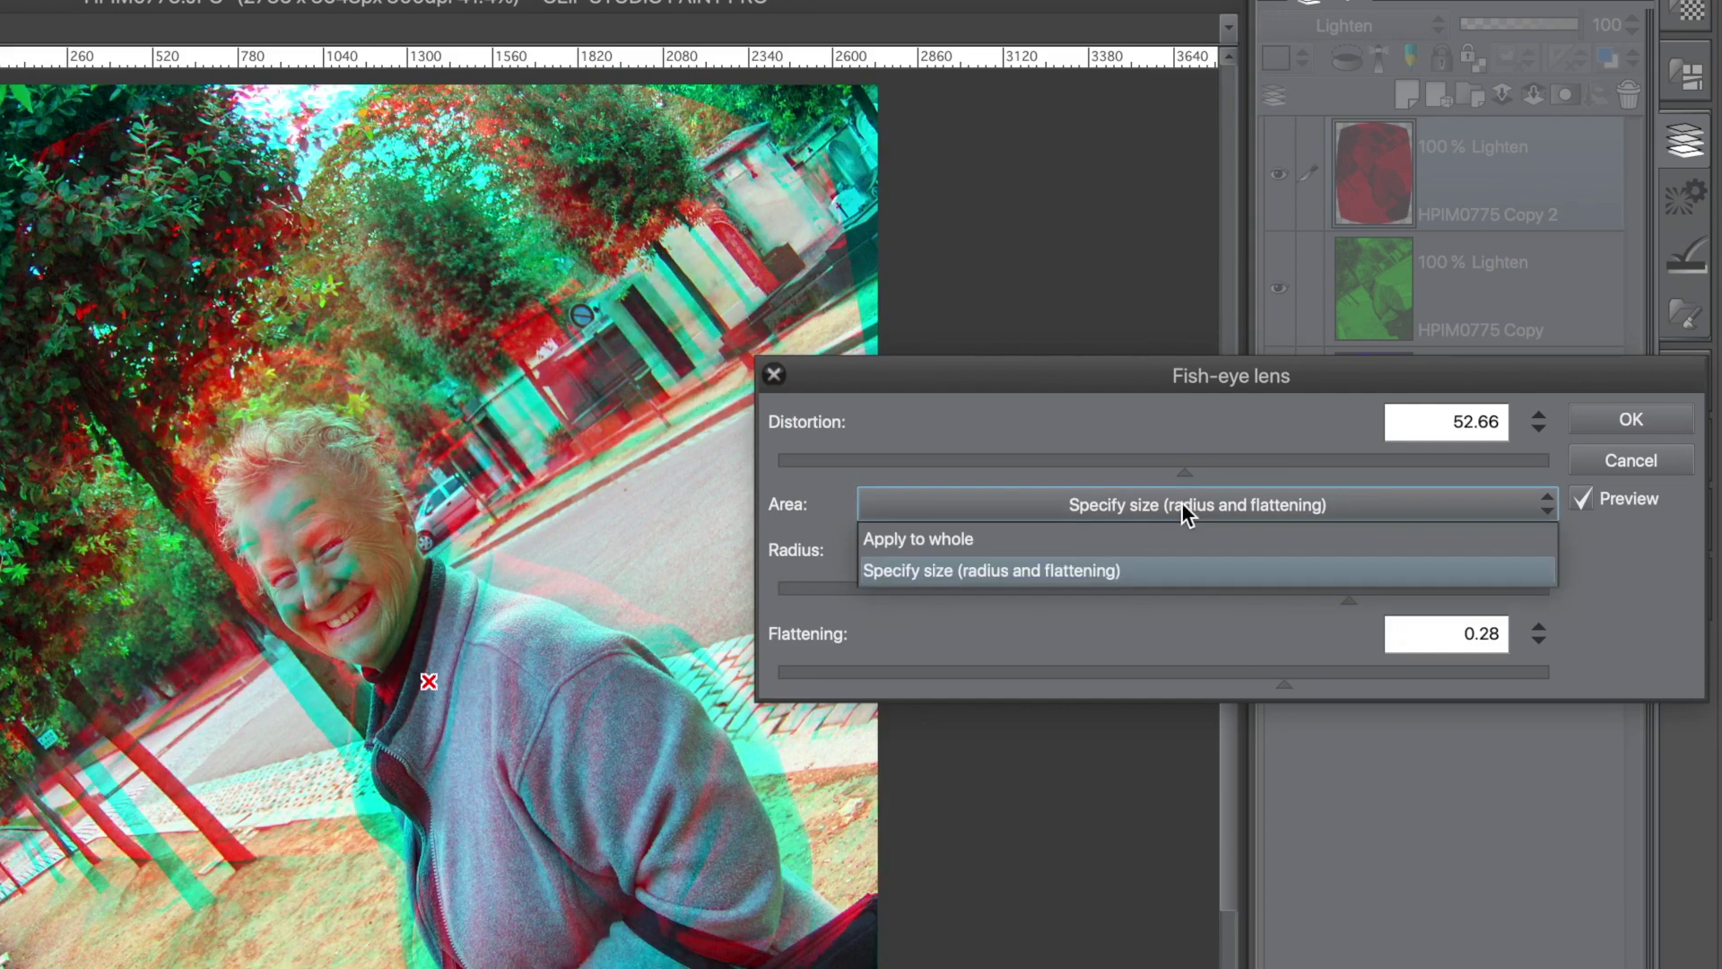
pyautogui.click(1075, 540)
pyautogui.moveTo(1152, 463); pyautogui.dragTo(1070, 465)
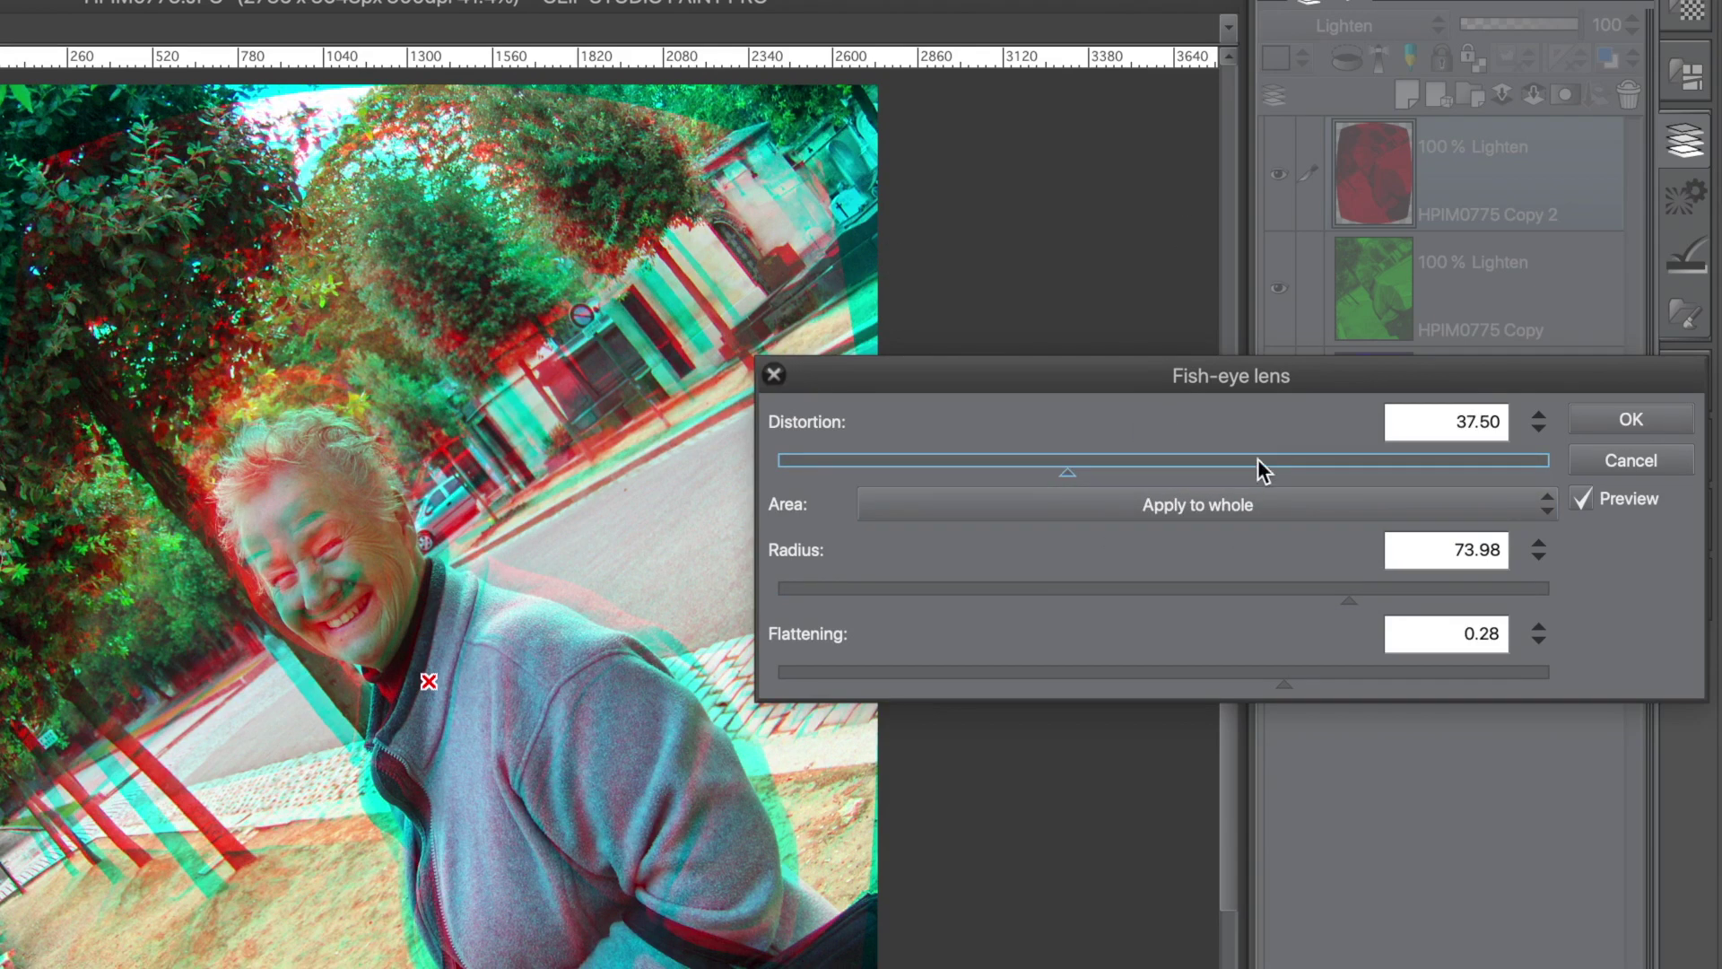
pyautogui.click(1606, 418)
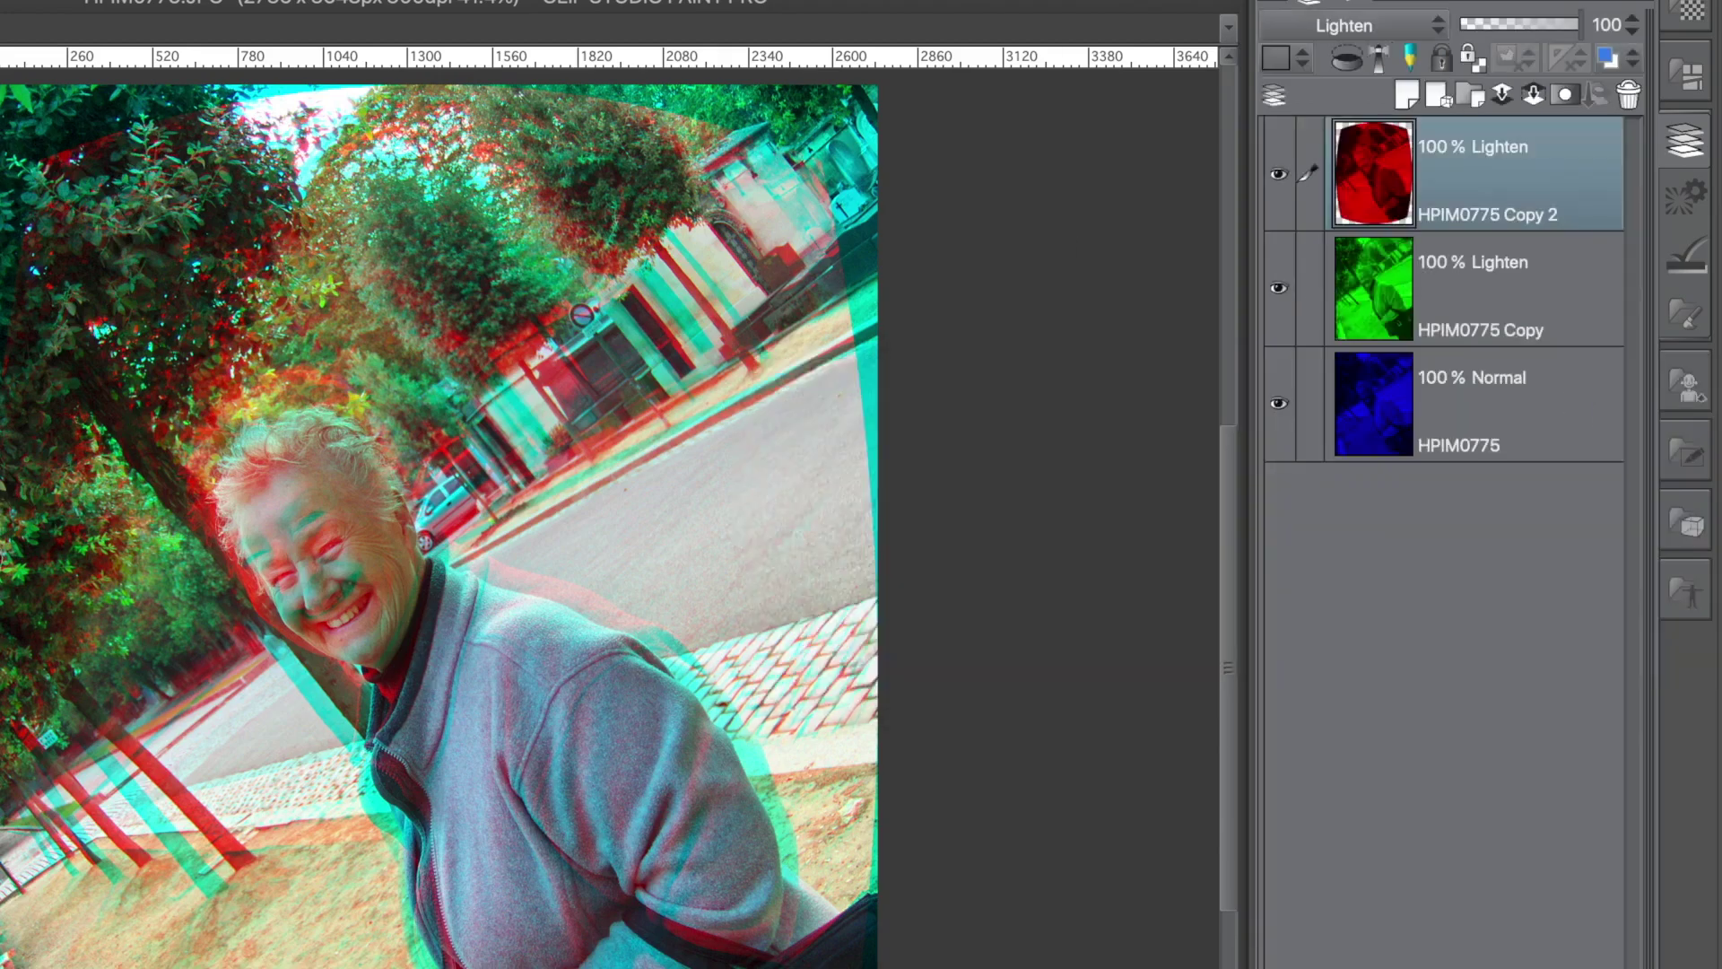
# Apply a Gaussian blur with area 29.59 to the red HPIM0775 Copy 2 layer
pyautogui.click(651, 12)
pyautogui.moveTo(660, 37)
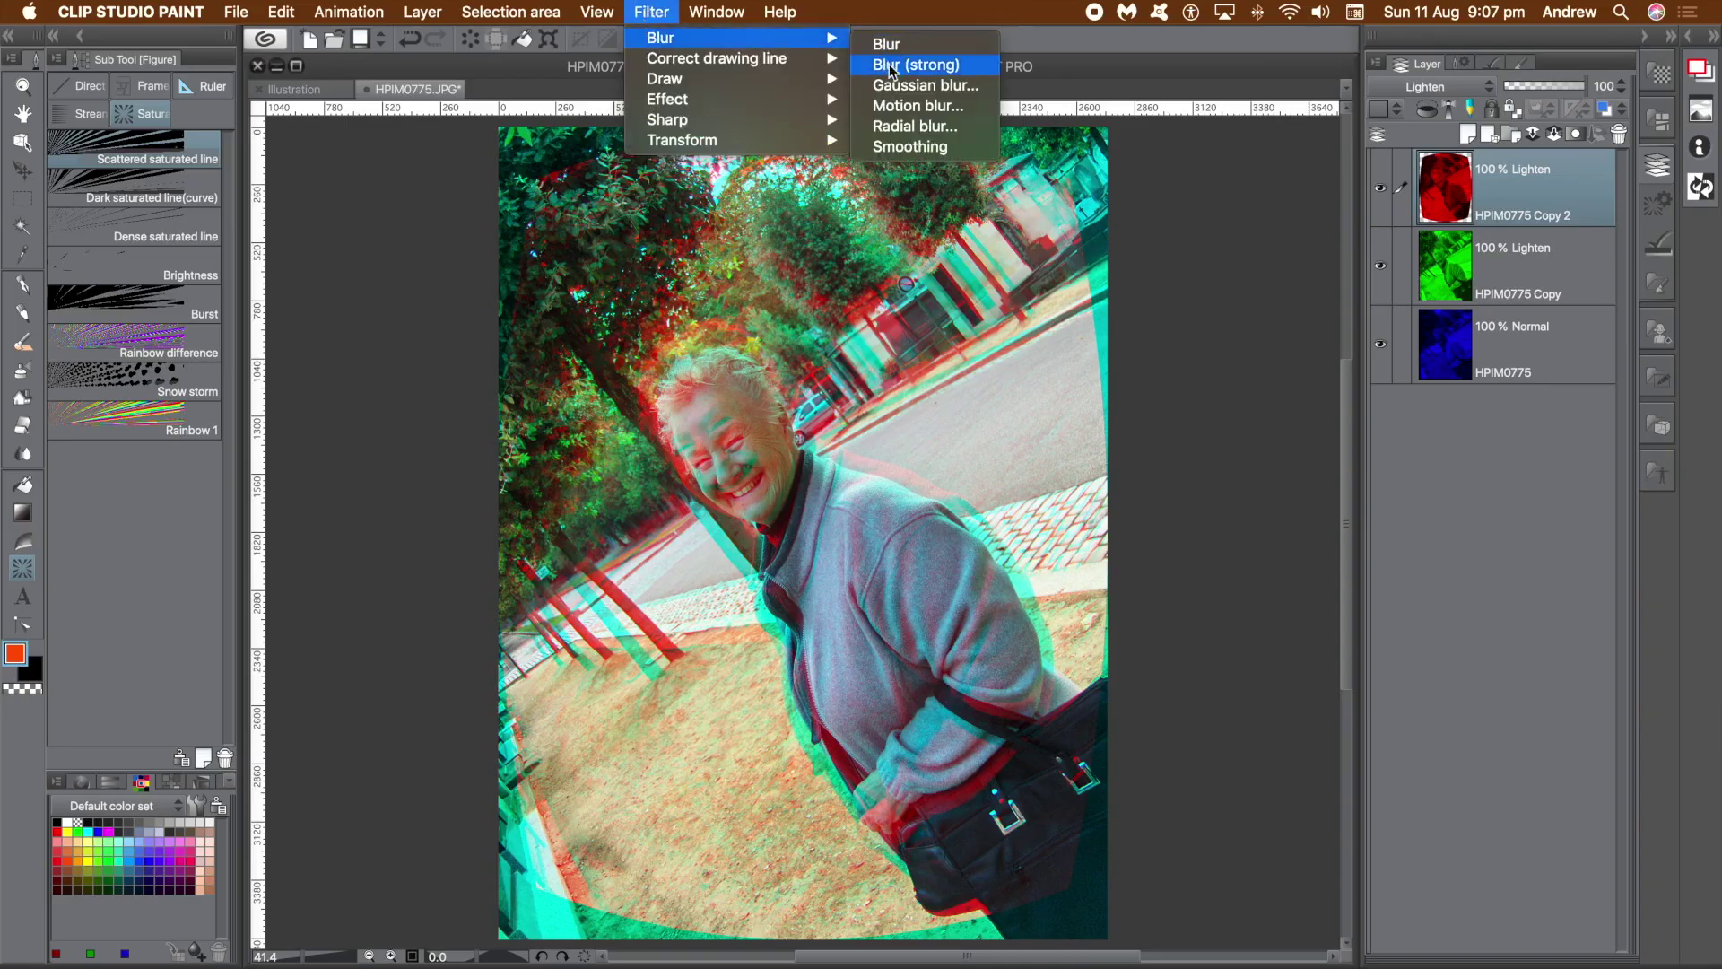
pyautogui.click(898, 85)
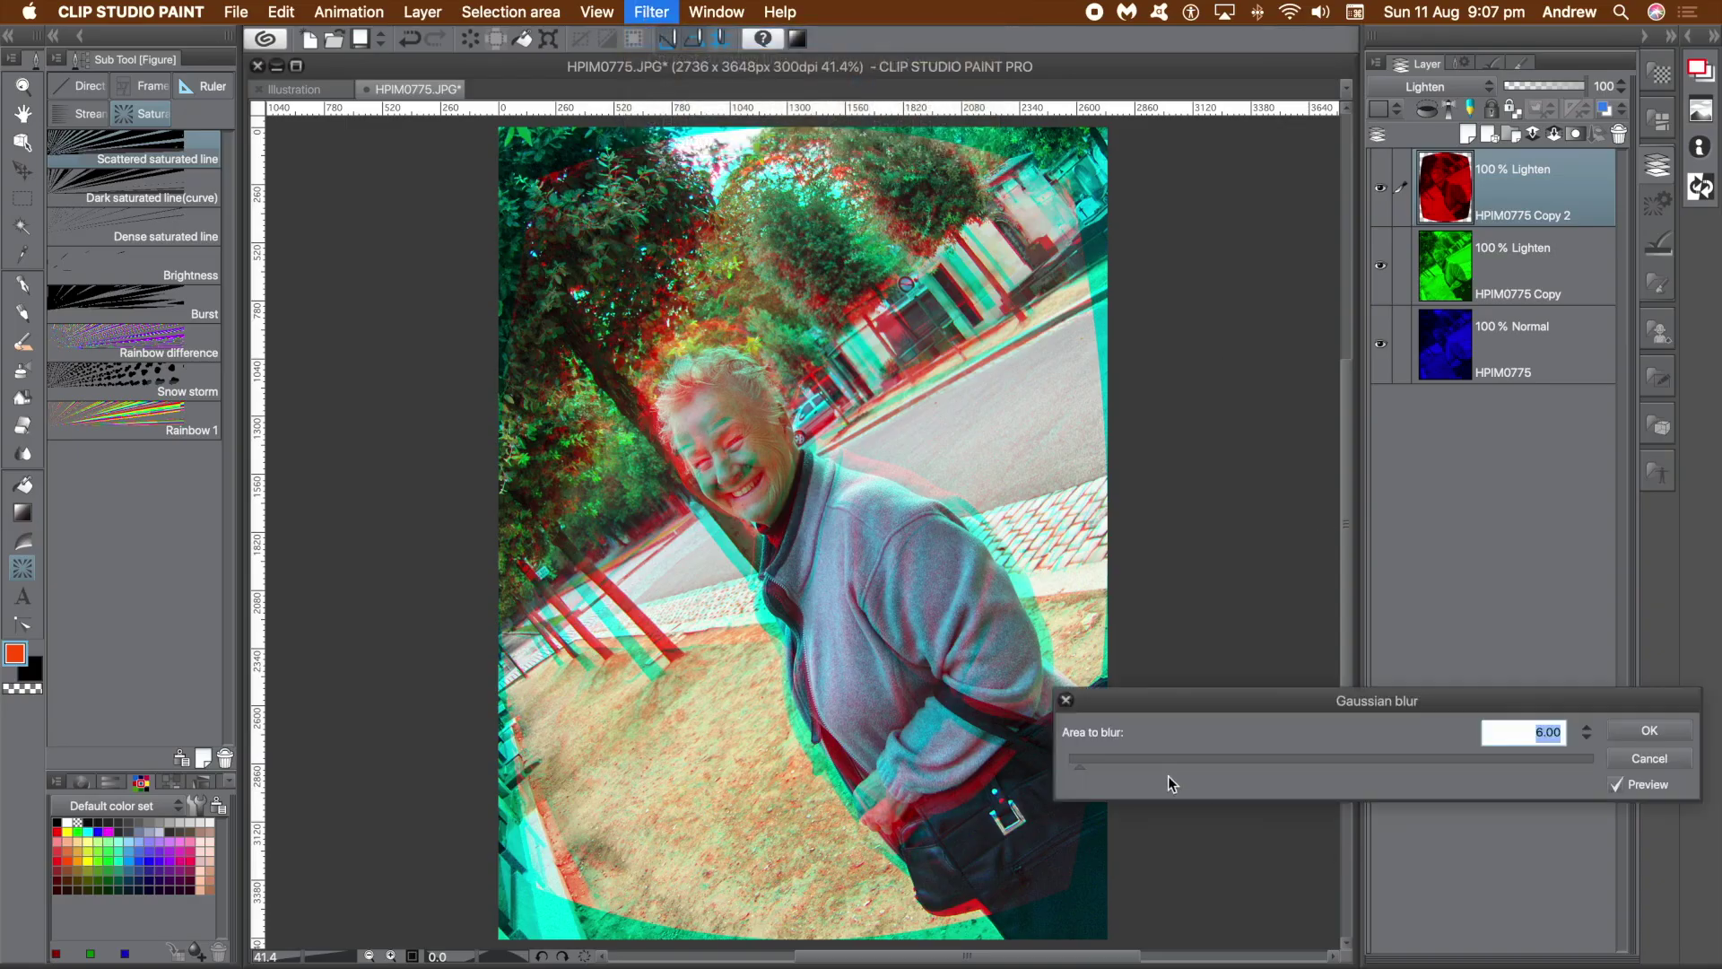
pyautogui.moveTo(1101, 763); pyautogui.dragTo(1143, 765)
pyautogui.click(1647, 732)
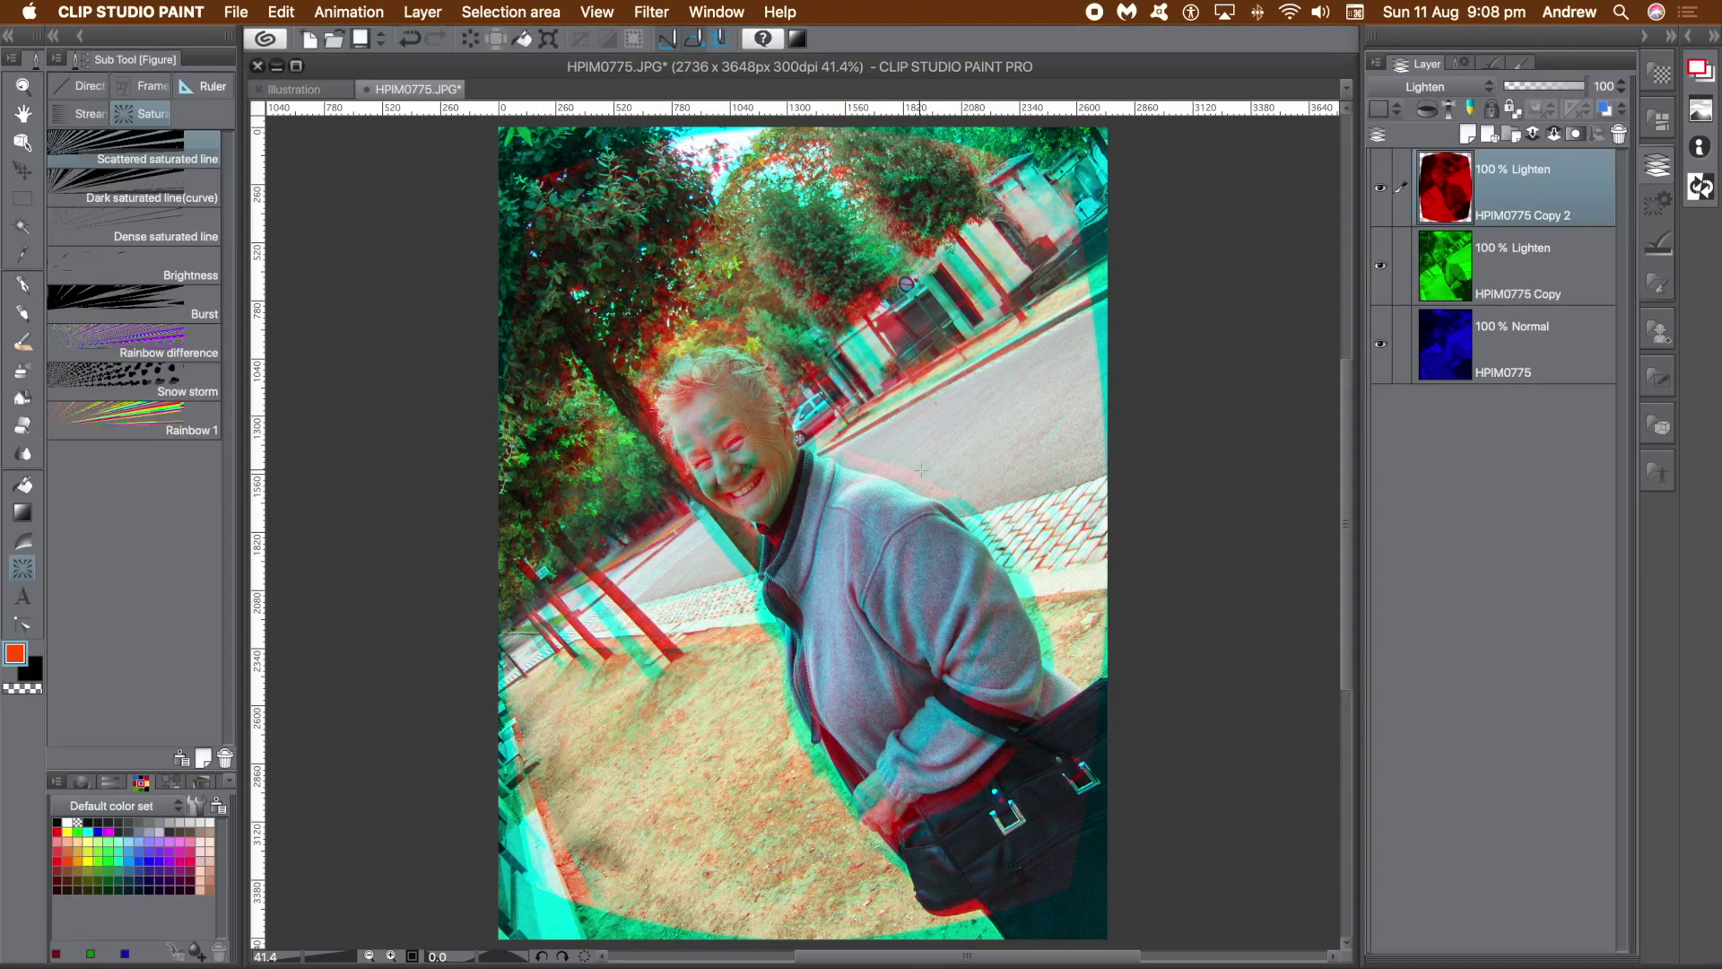
pyautogui.click(1514, 267)
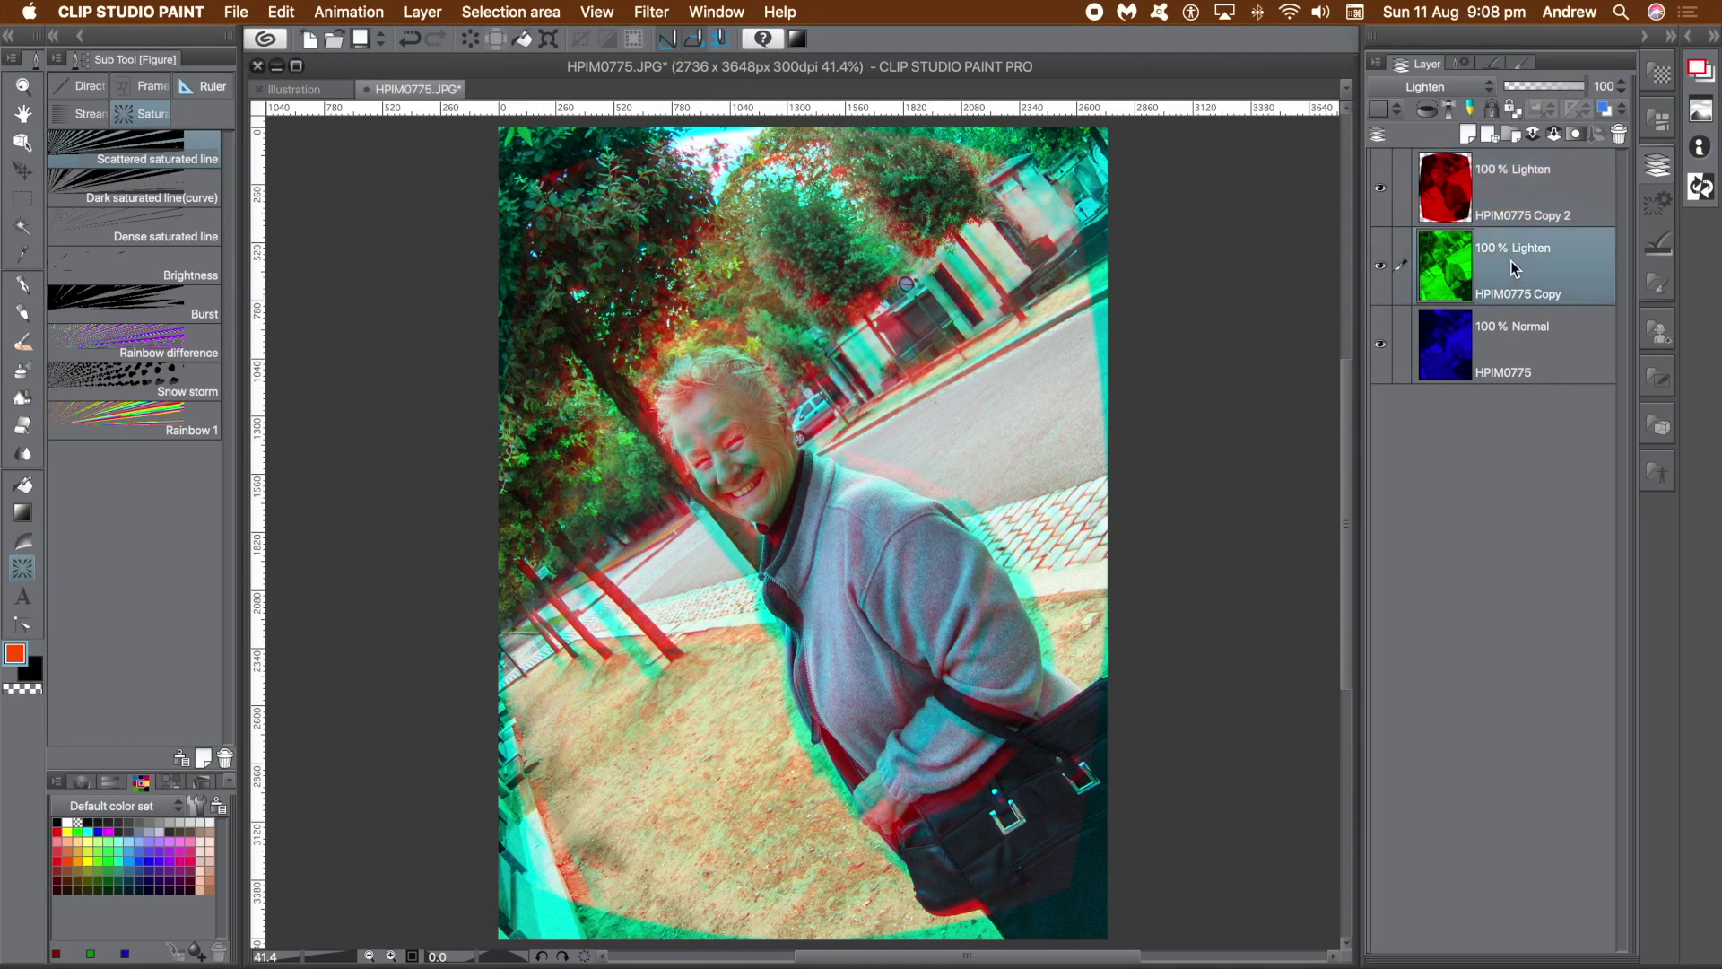
# Apply a Pinch filter with amount about 19.67 to the green HPIM0775 Copy layer
pyautogui.click(650, 12)
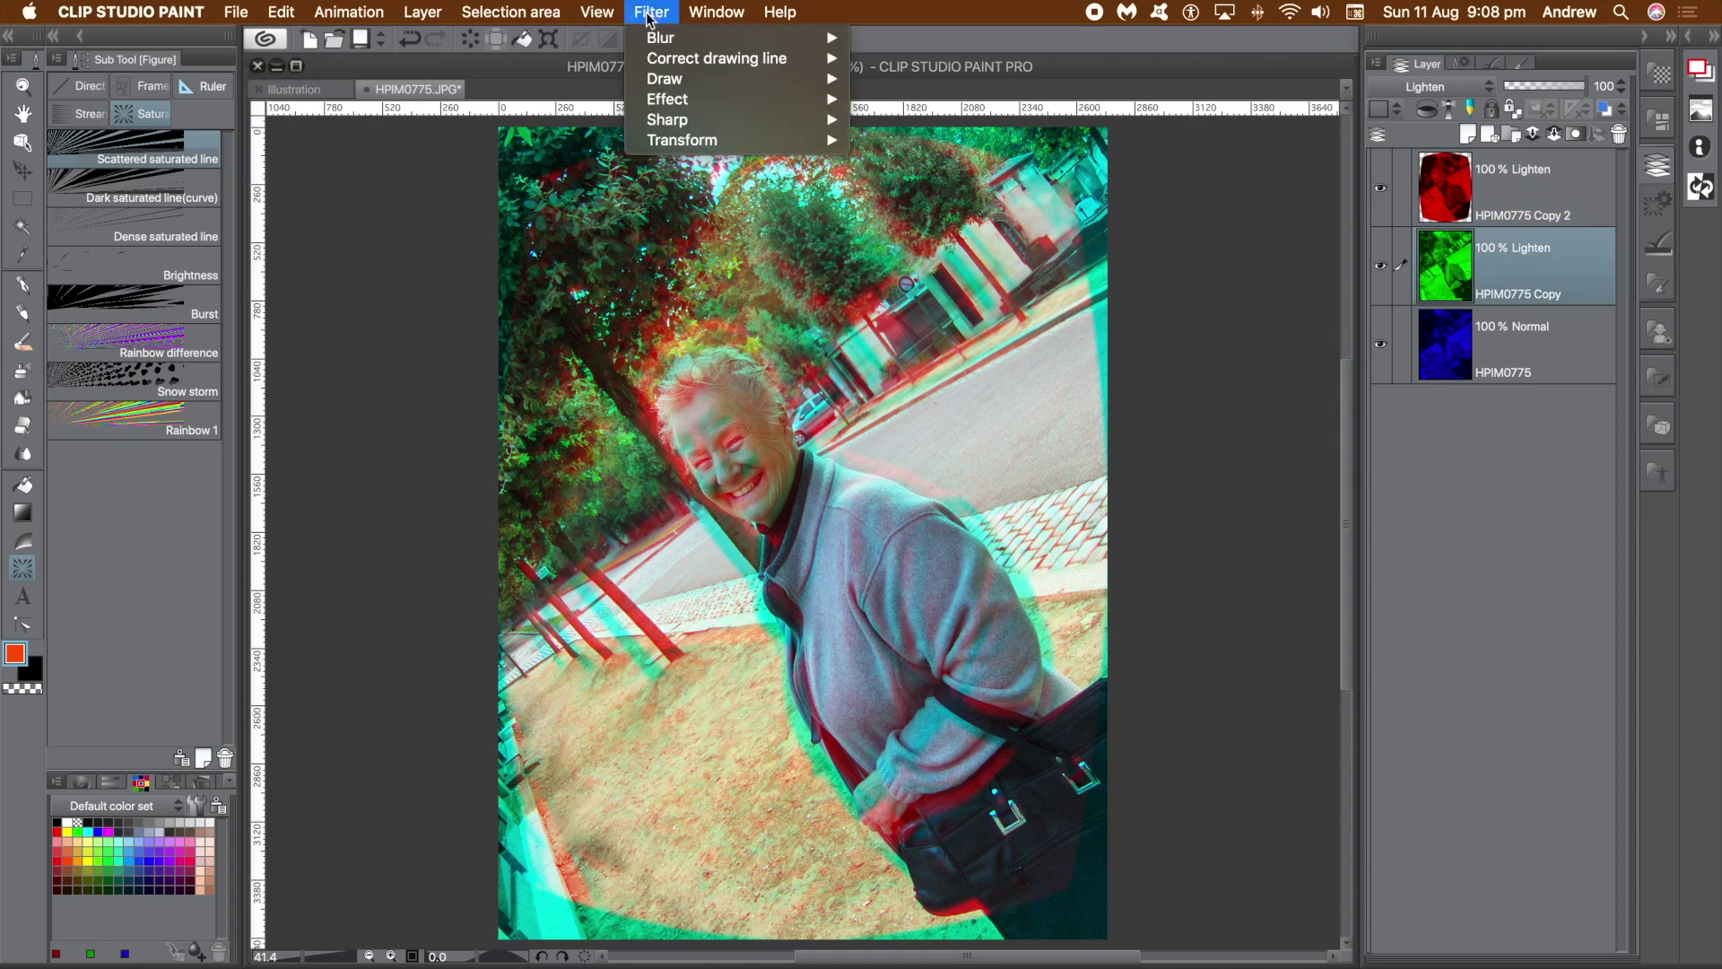
pyautogui.moveTo(718, 140)
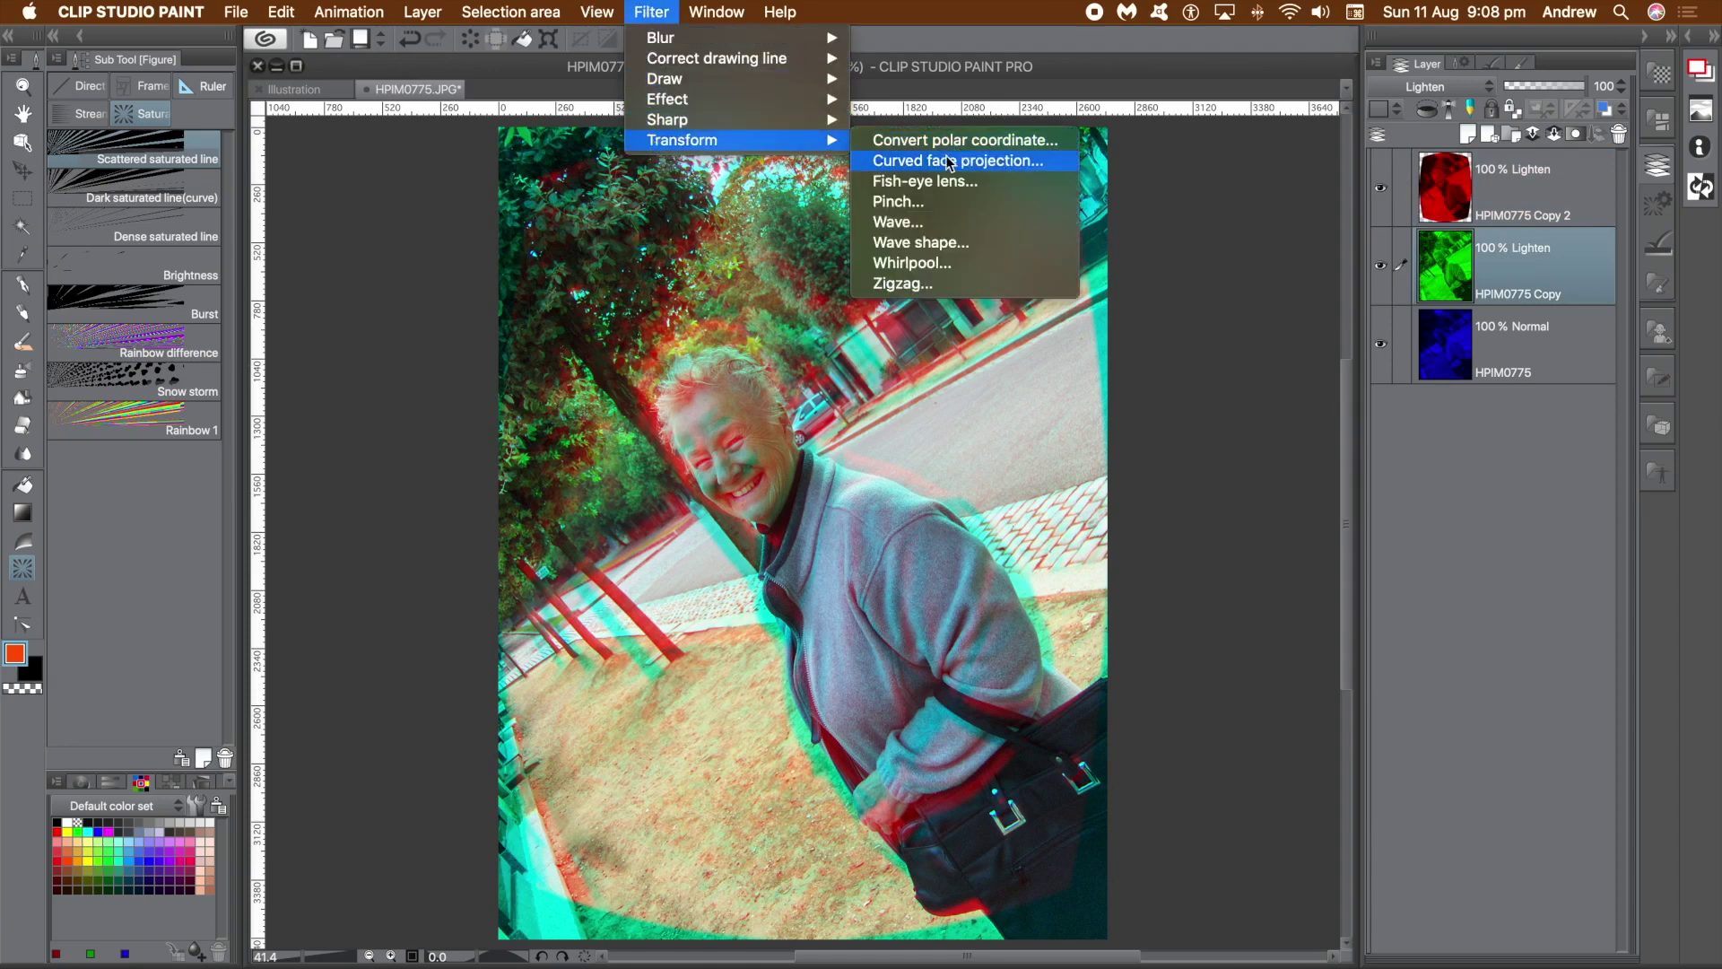
pyautogui.click(901, 202)
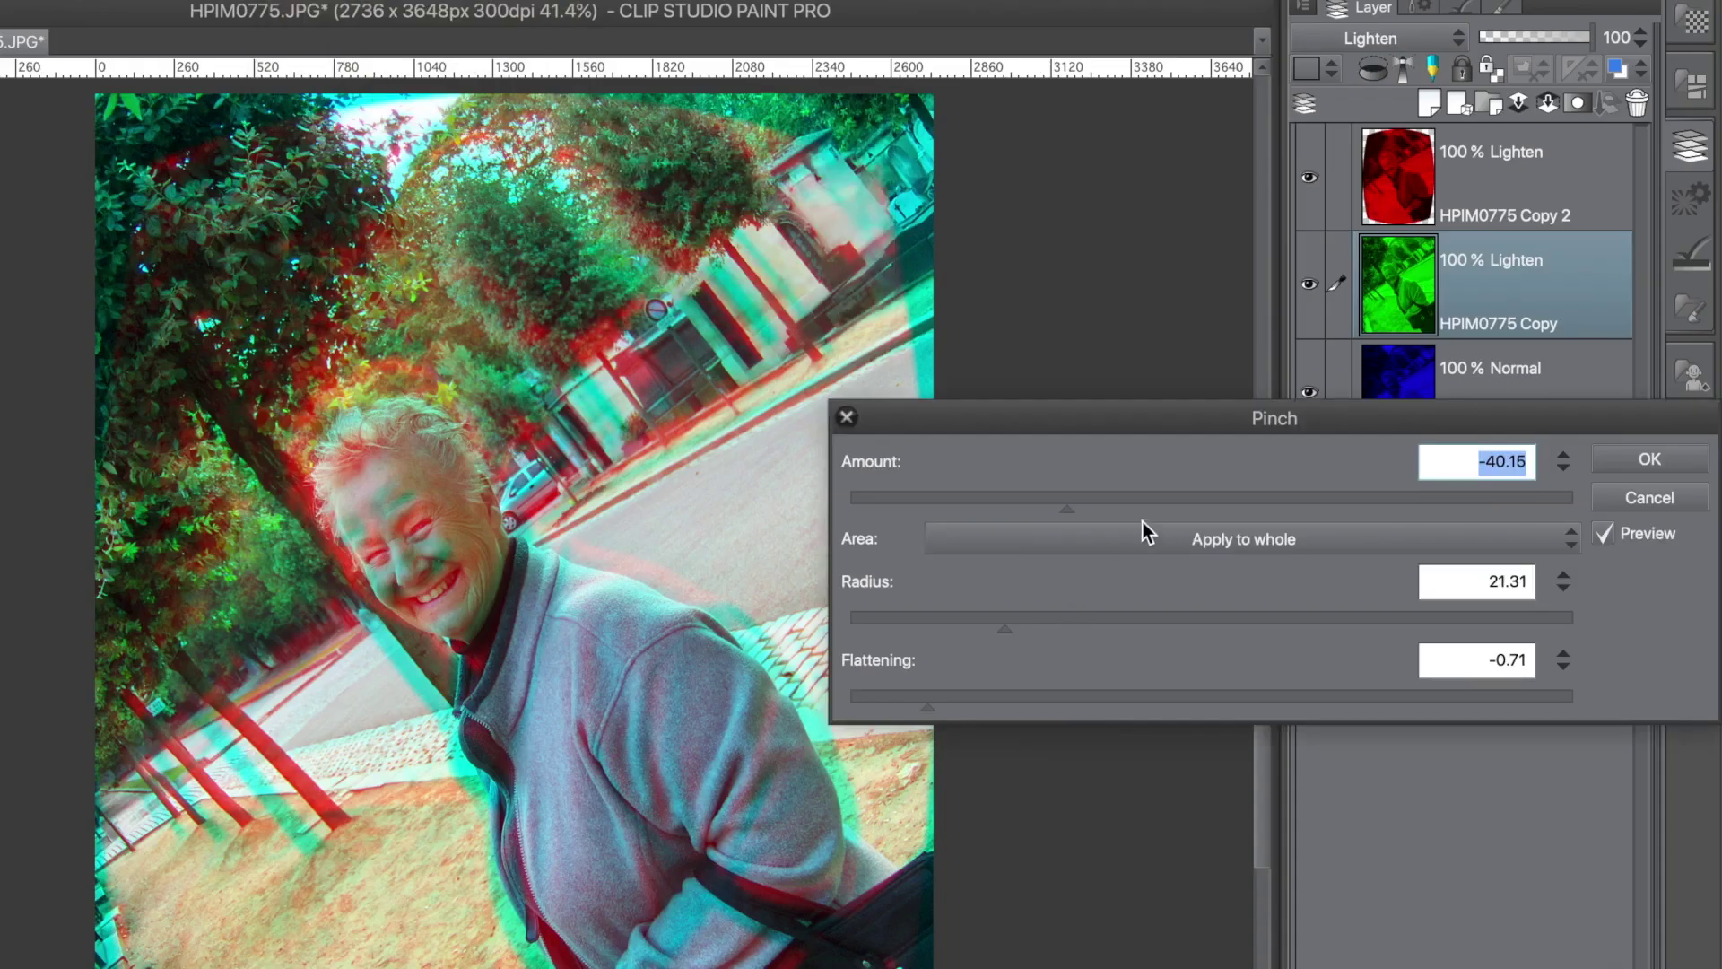
pyautogui.moveTo(1055, 508); pyautogui.dragTo(1288, 507)
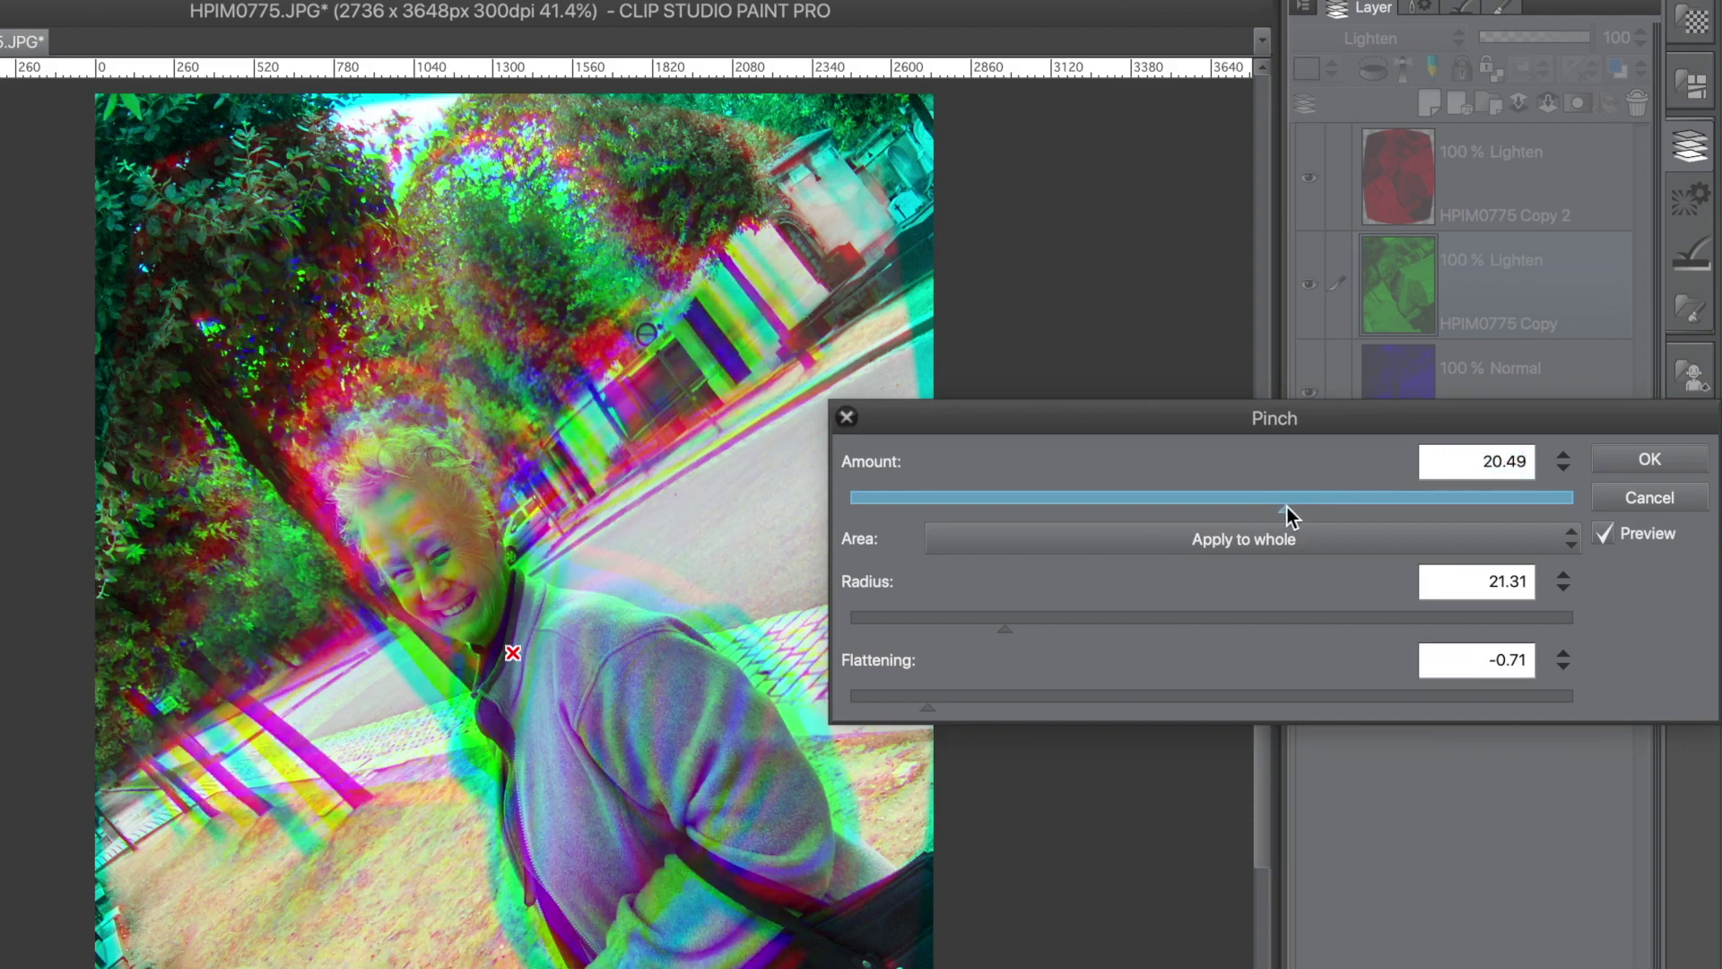
pyautogui.moveTo(1288, 508); pyautogui.dragTo(1284, 506)
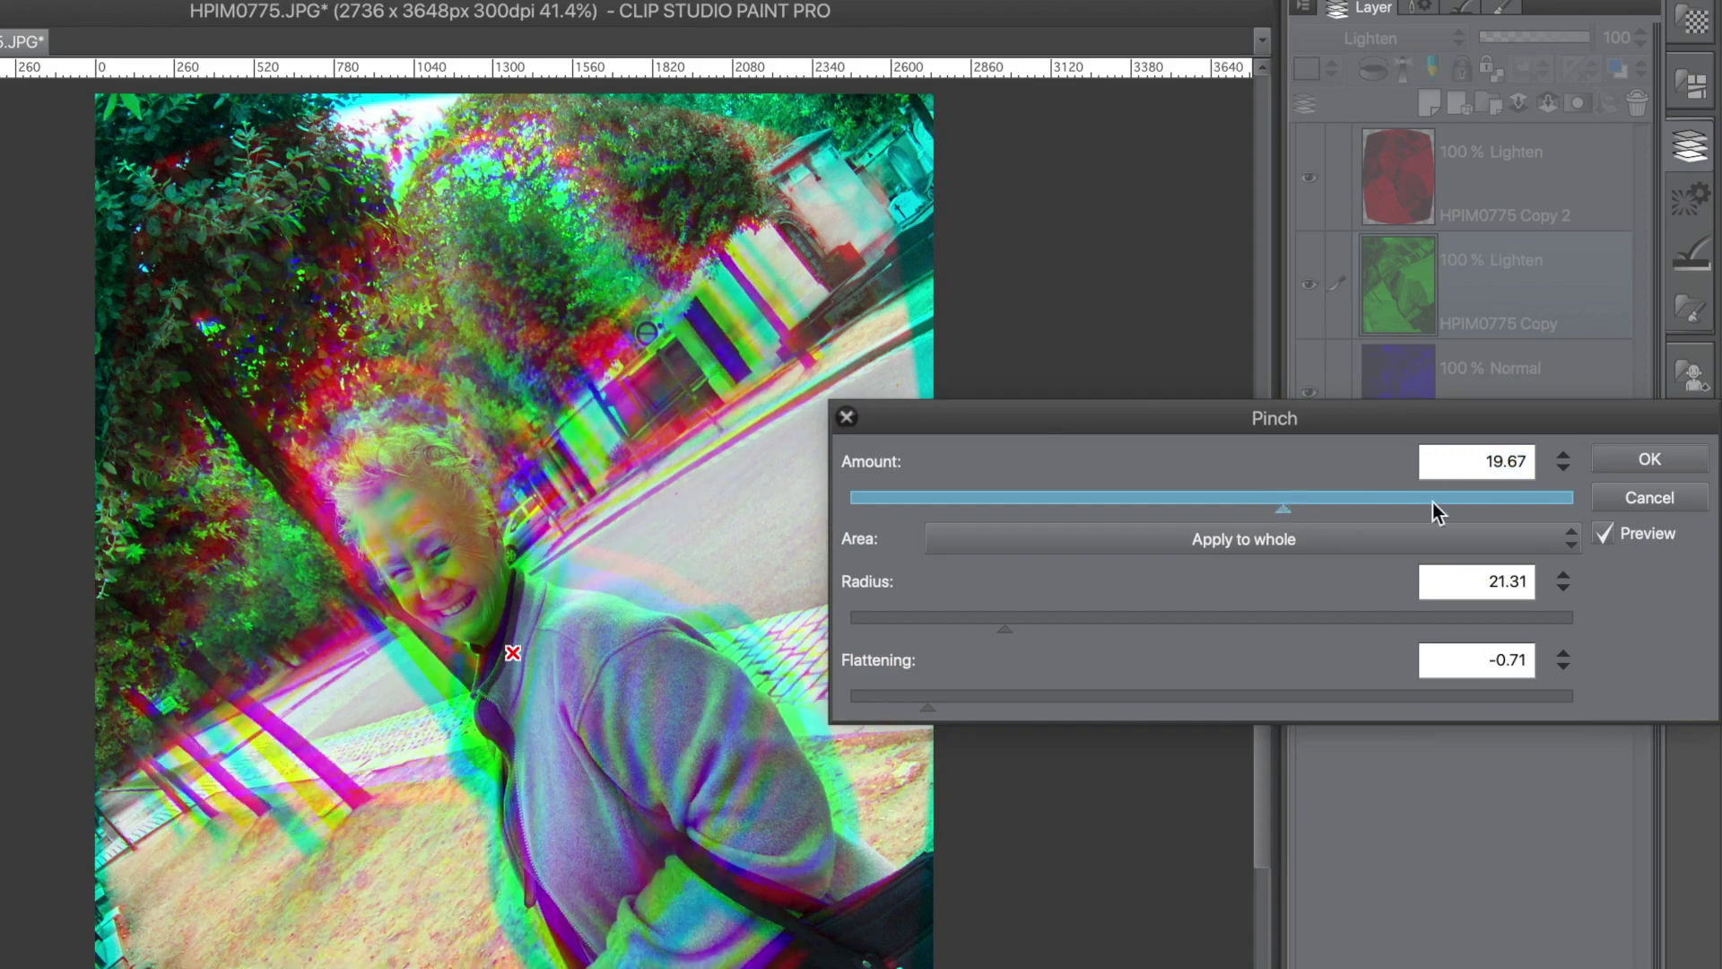
pyautogui.click(1633, 461)
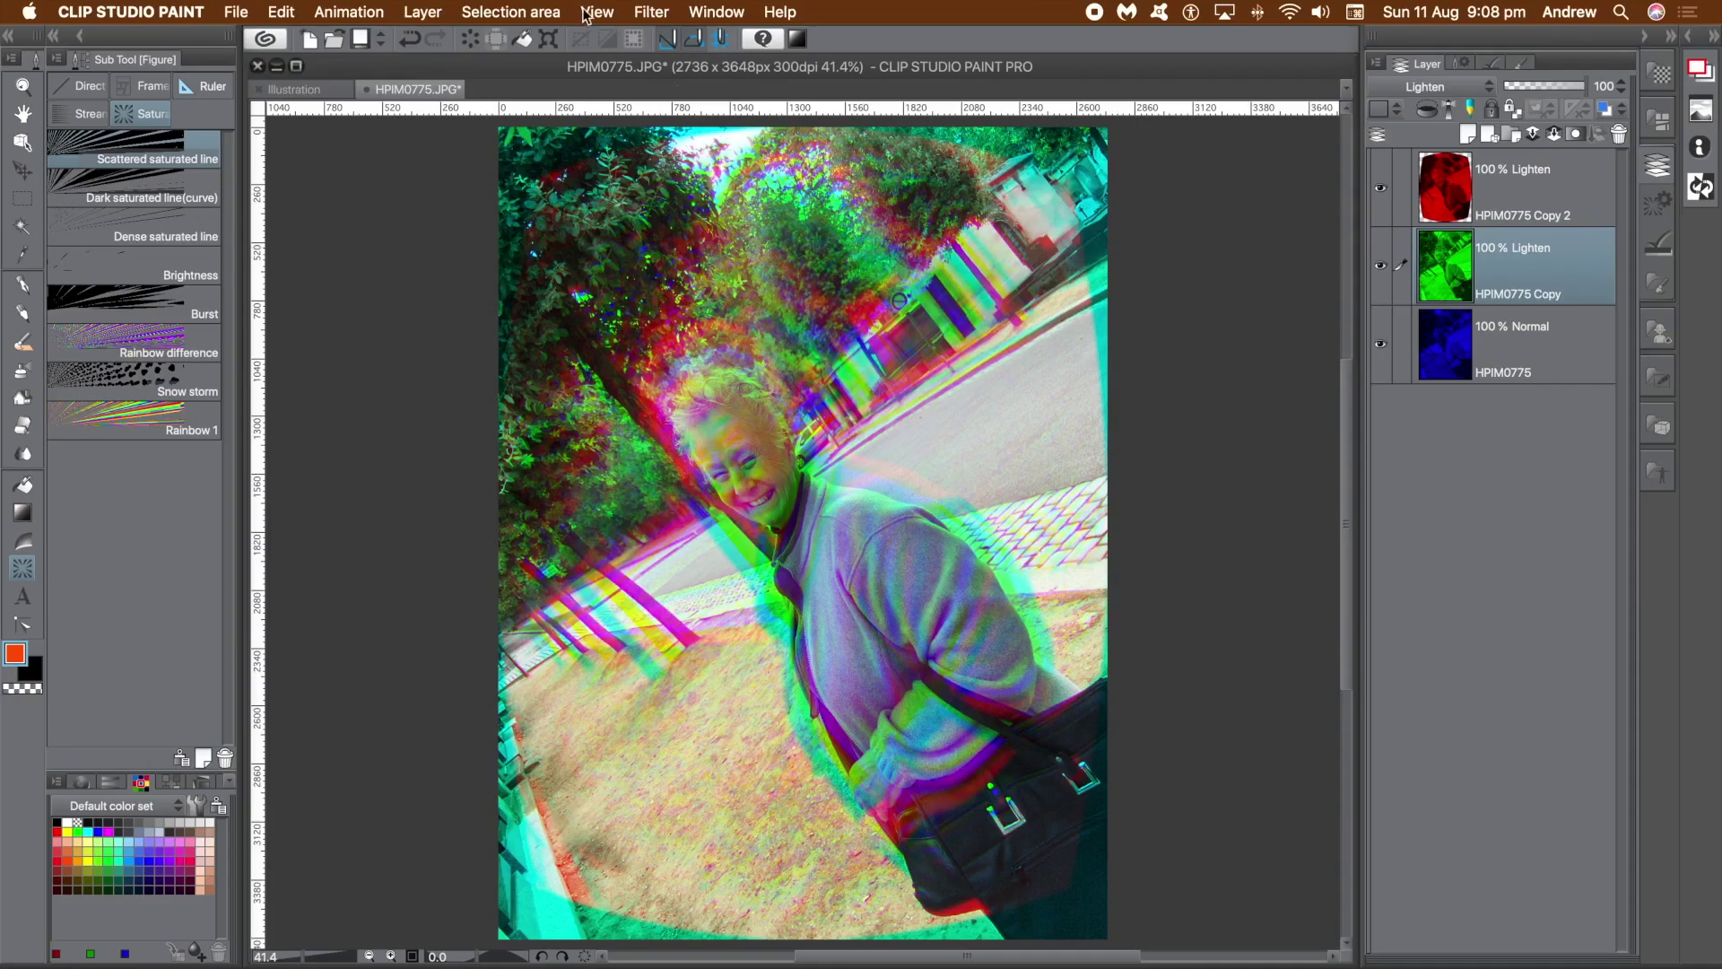
# Select the blue HPIM0775 layer and apply Motion blur with area 37.31, direction 24
pyautogui.click(1497, 348)
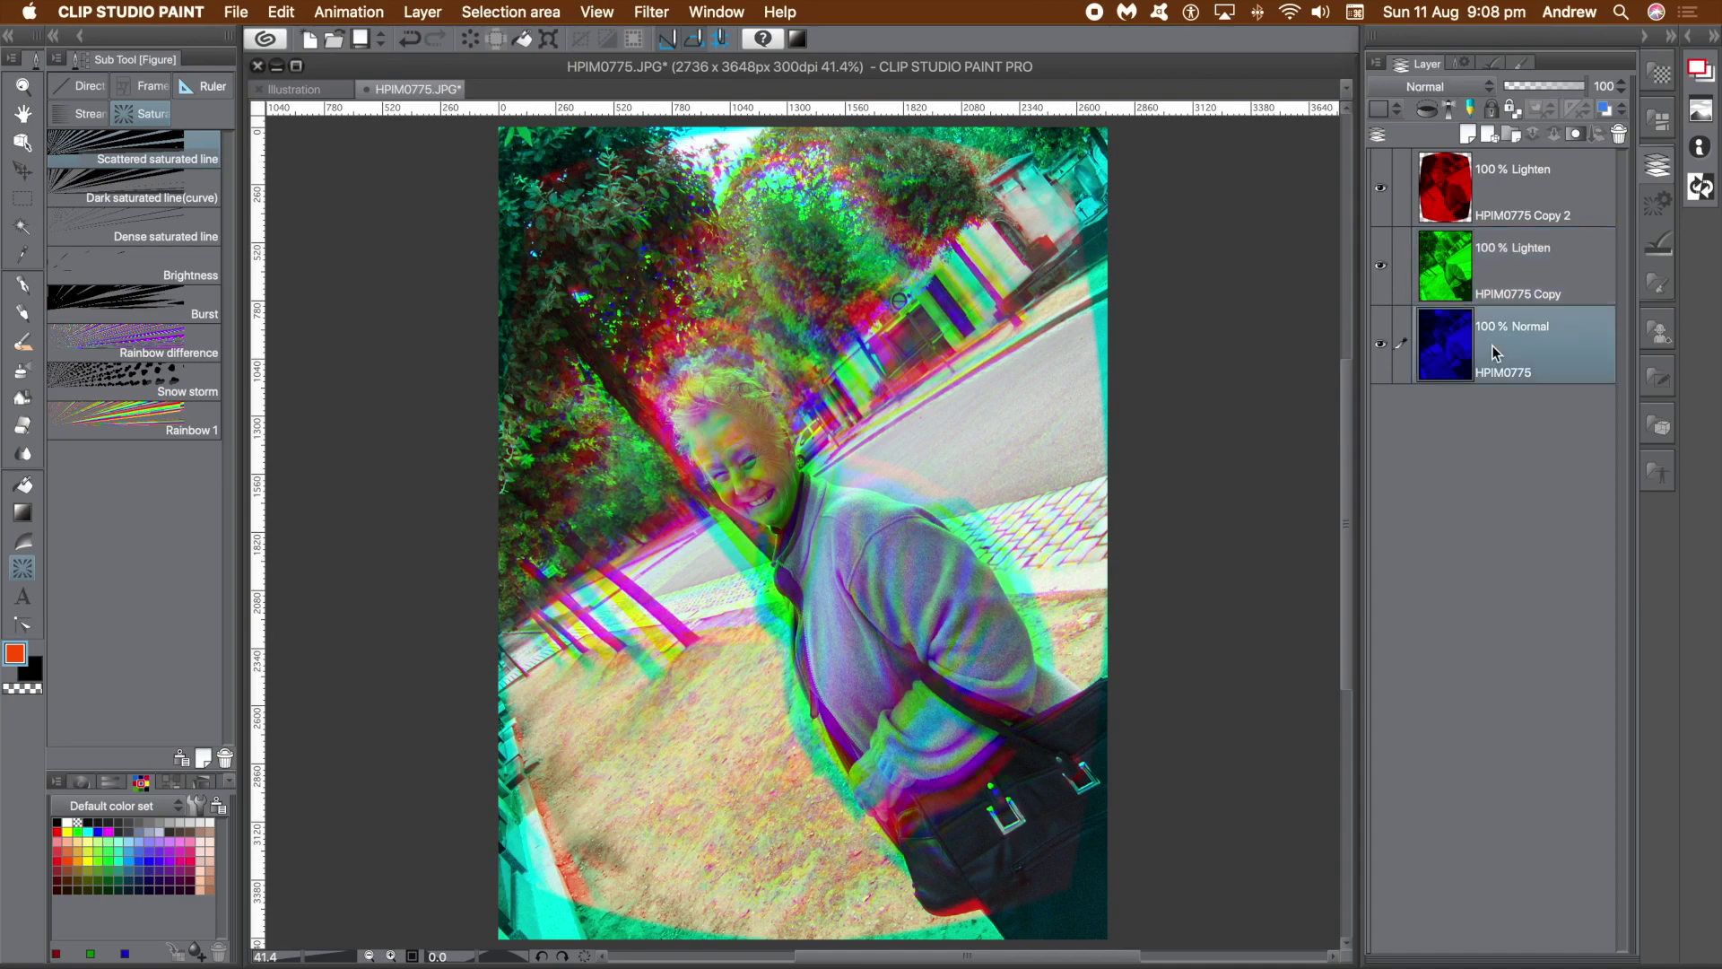
pyautogui.click(652, 12)
pyautogui.moveTo(709, 40)
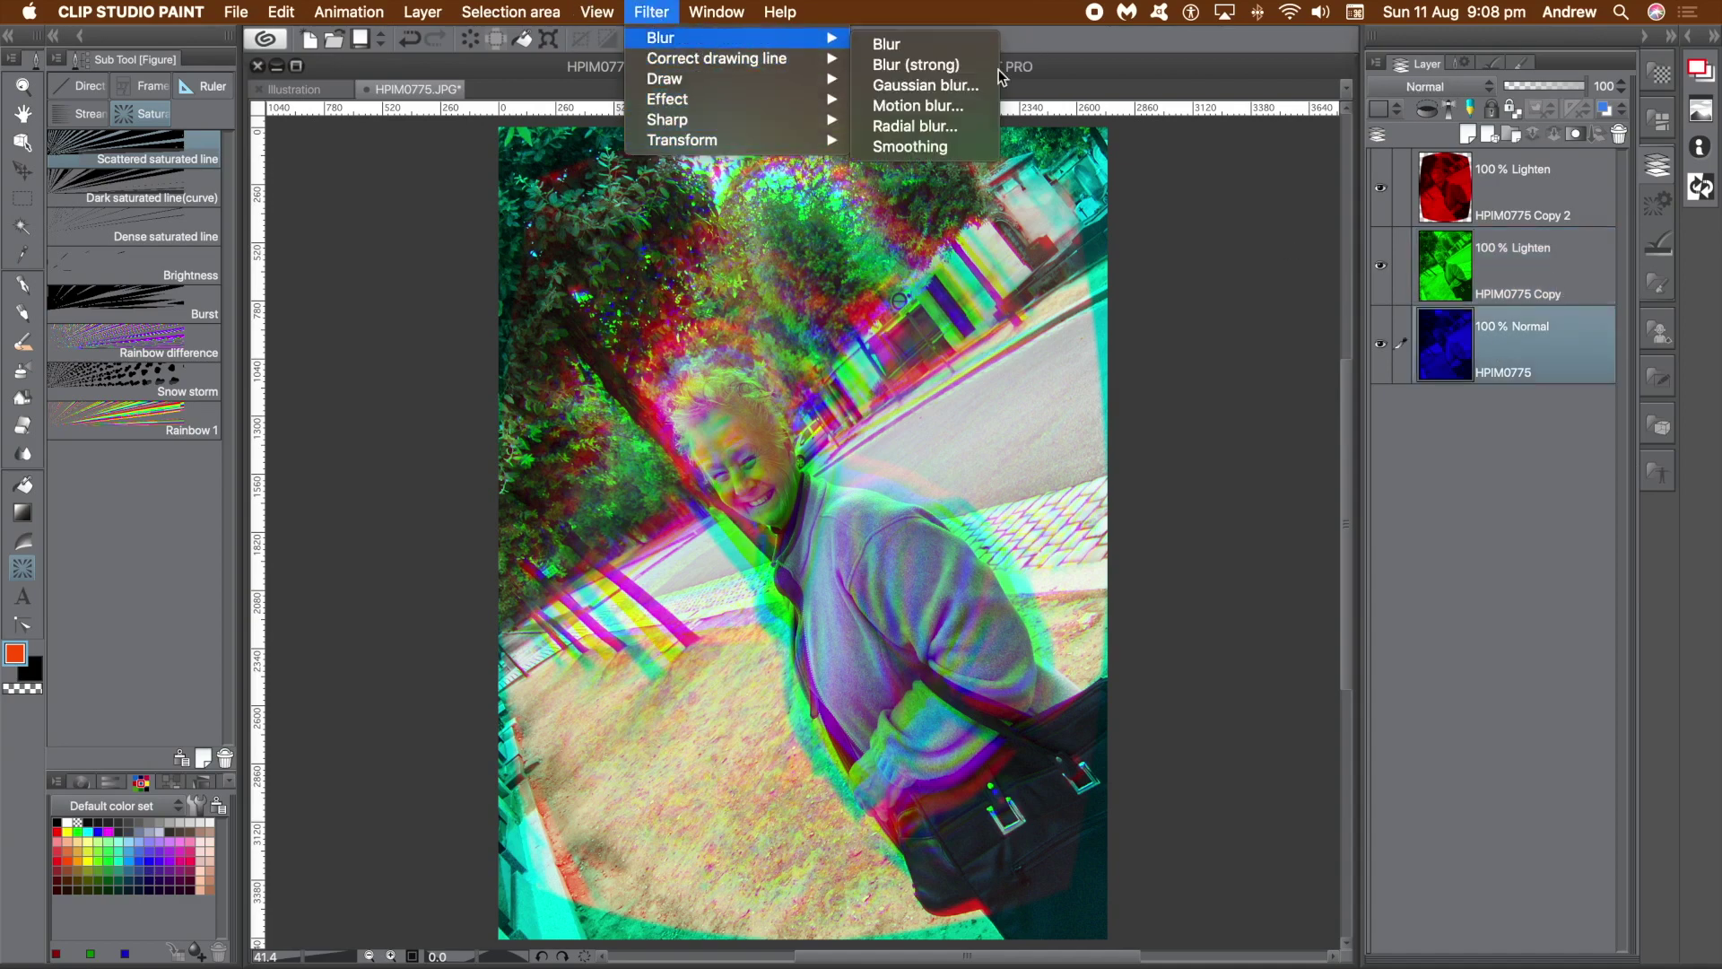
pyautogui.click(919, 106)
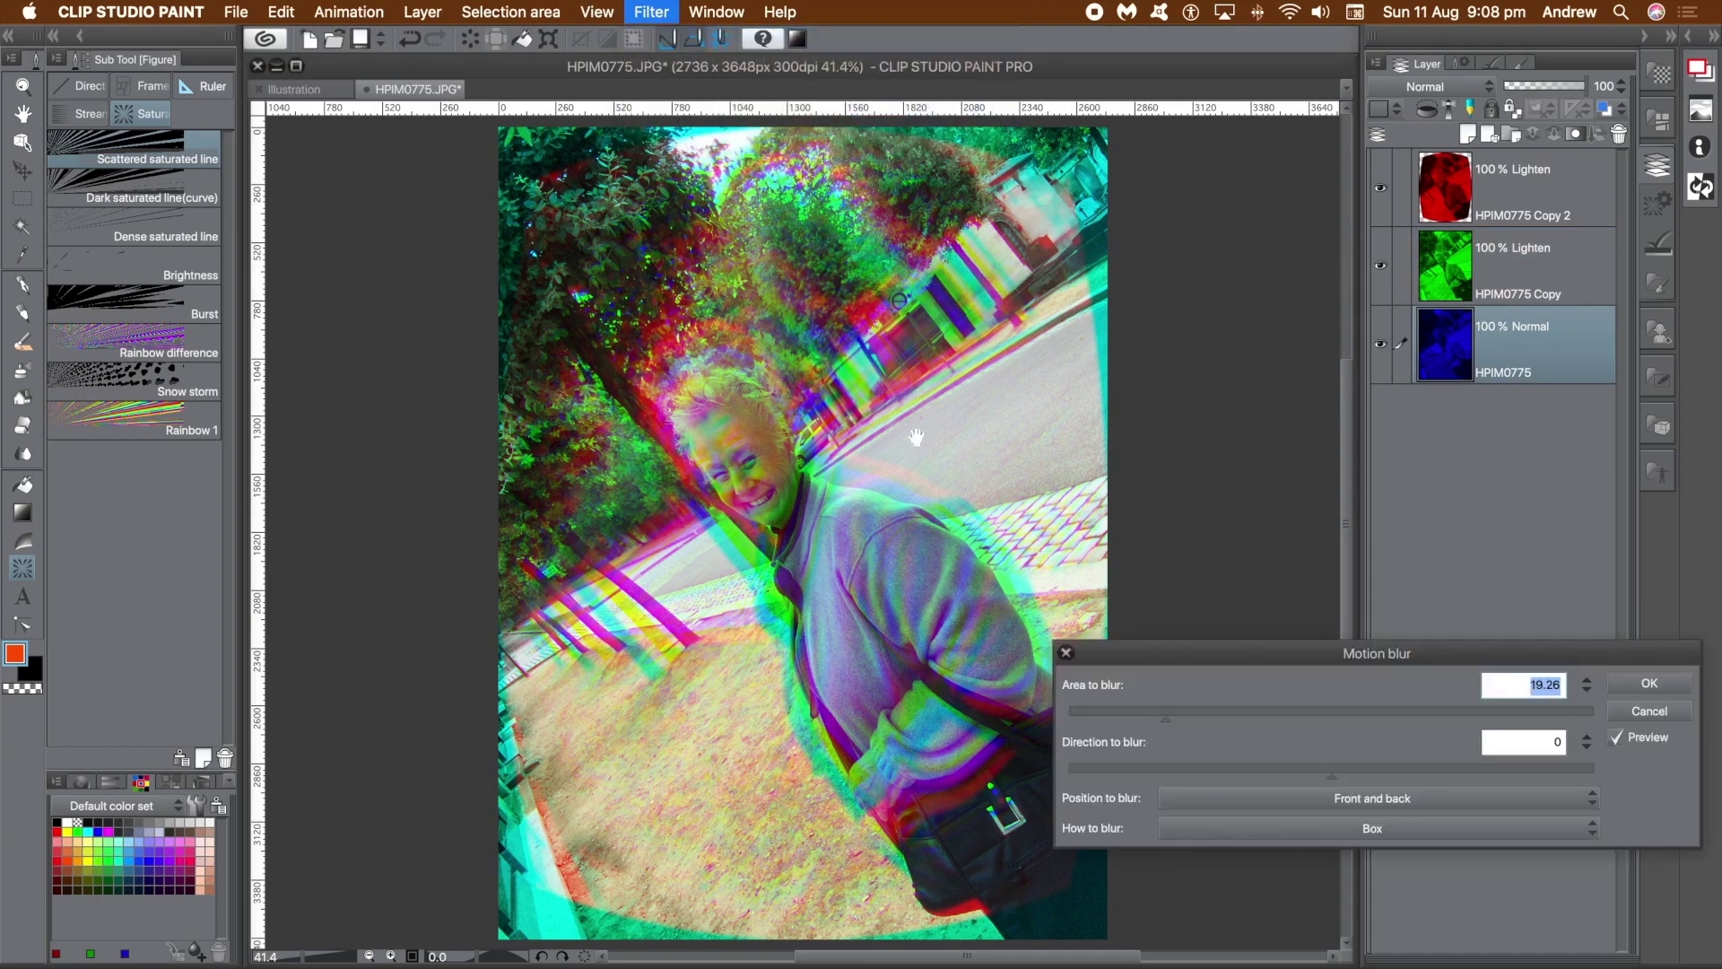
pyautogui.click(1224, 719)
pyautogui.click(1263, 718)
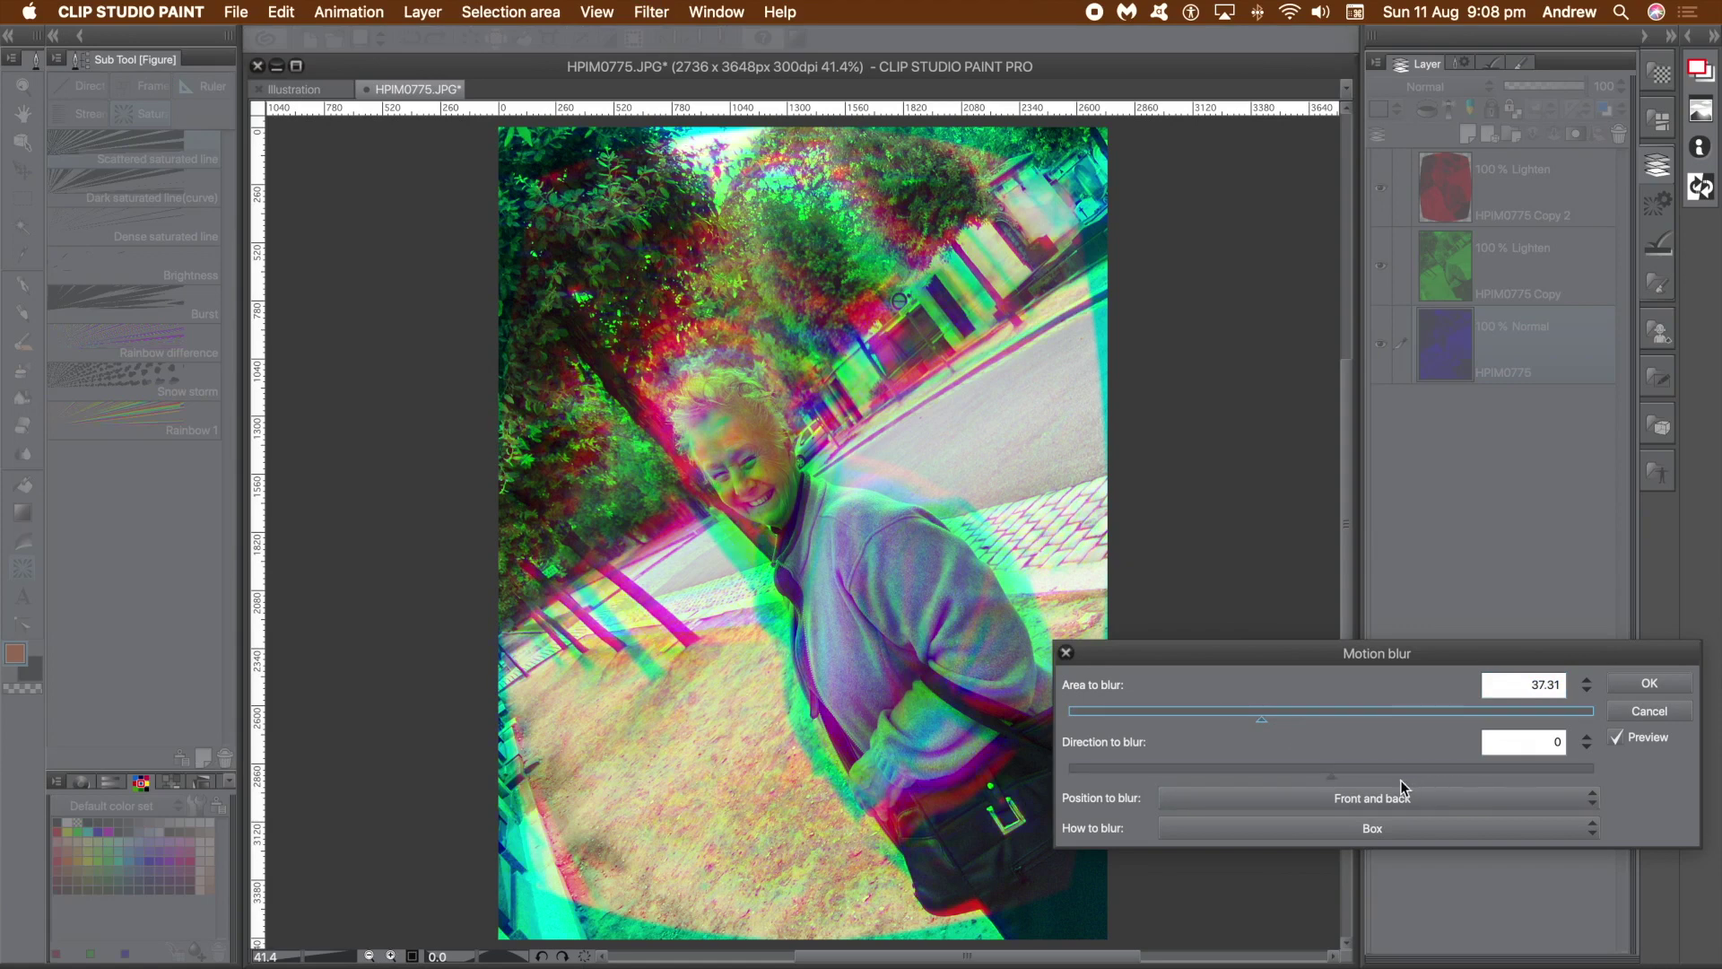
pyautogui.click(1368, 773)
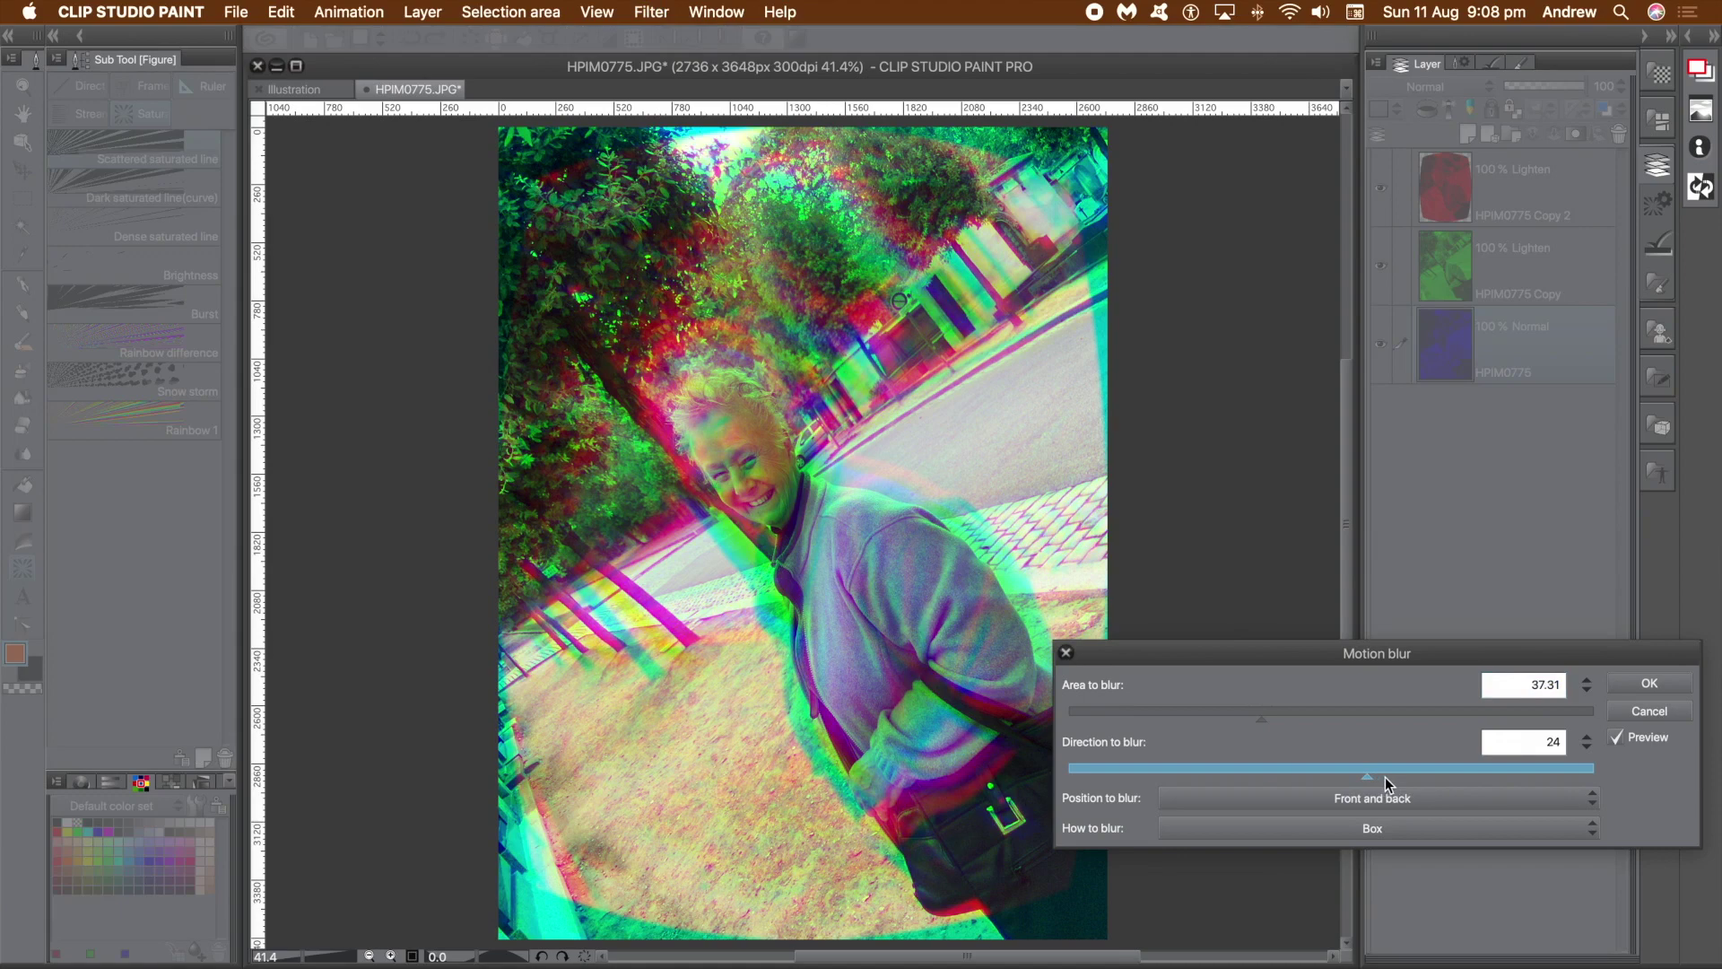
pyautogui.click(1650, 683)
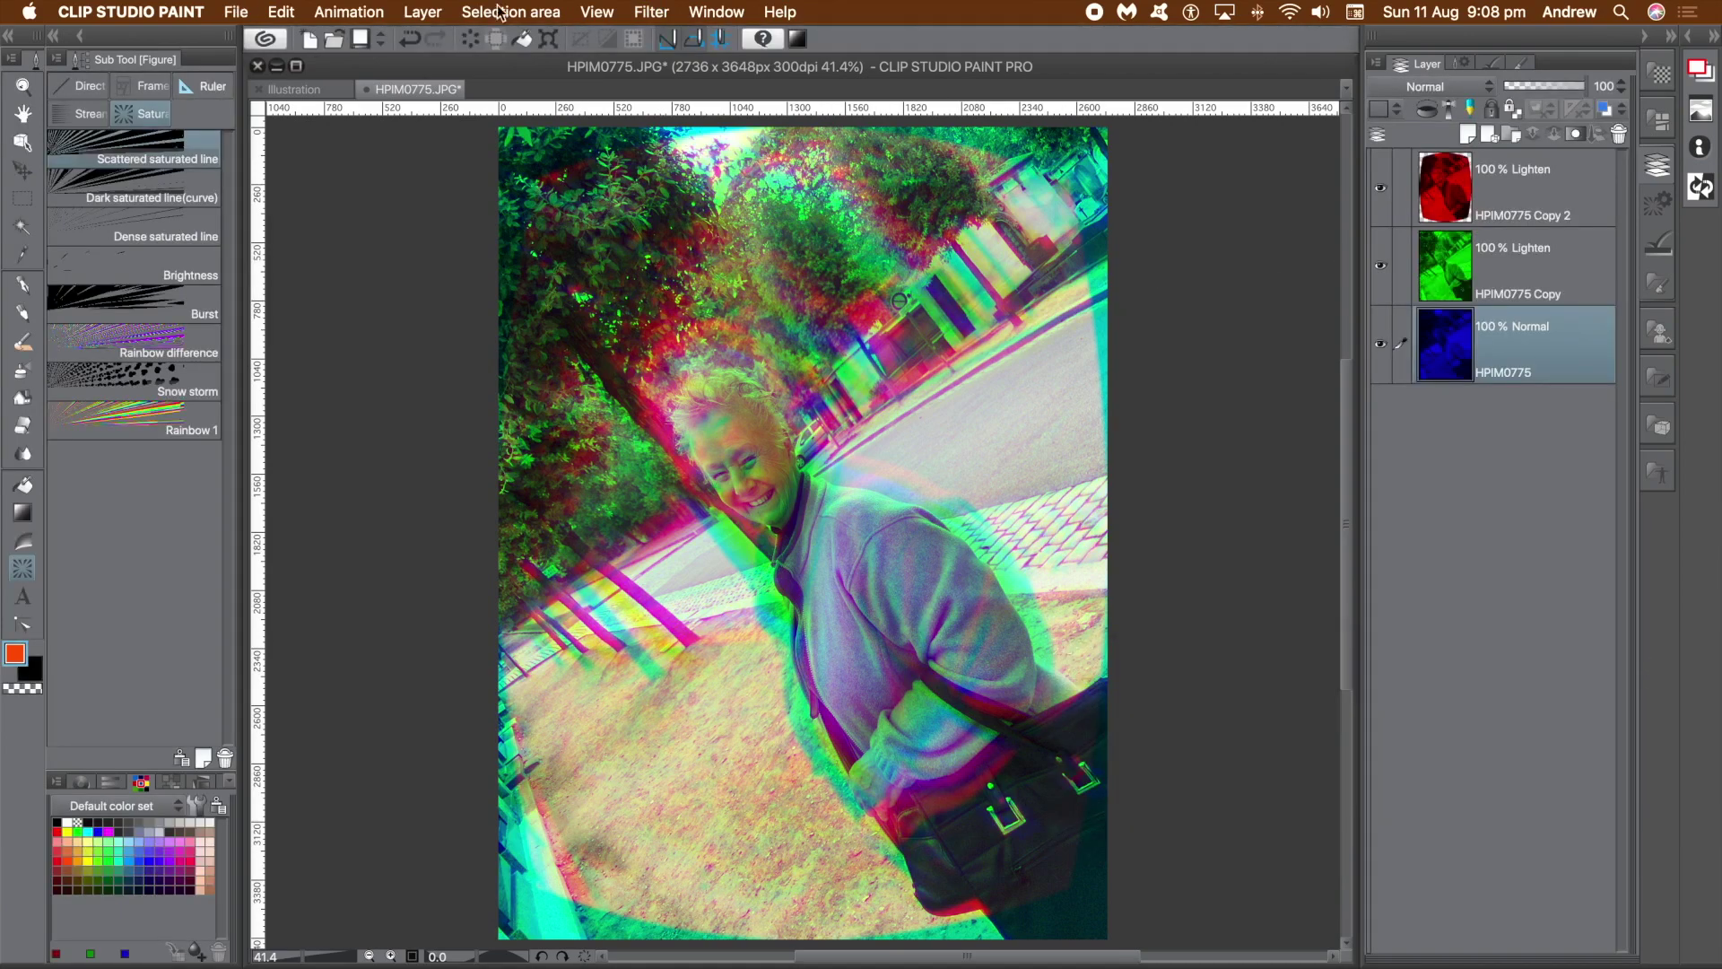
# Briefly hide the green and red channel layers to check the blue layer alone, then show them again
pyautogui.click(1387, 215)
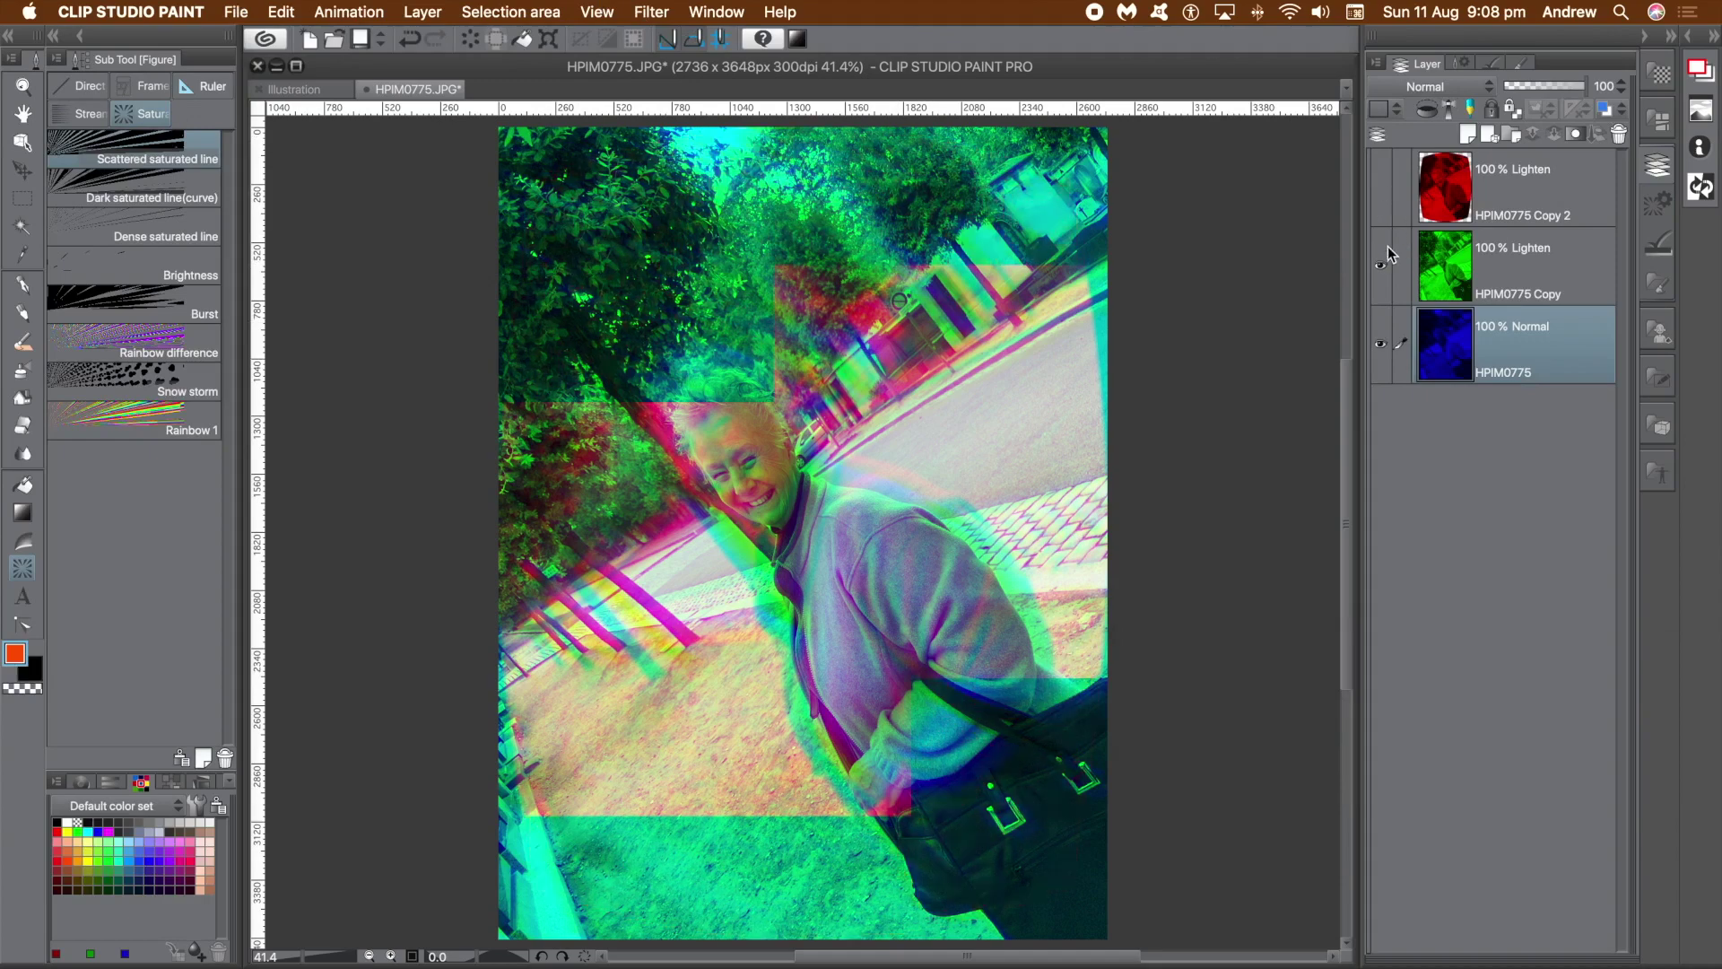
pyautogui.click(1379, 267)
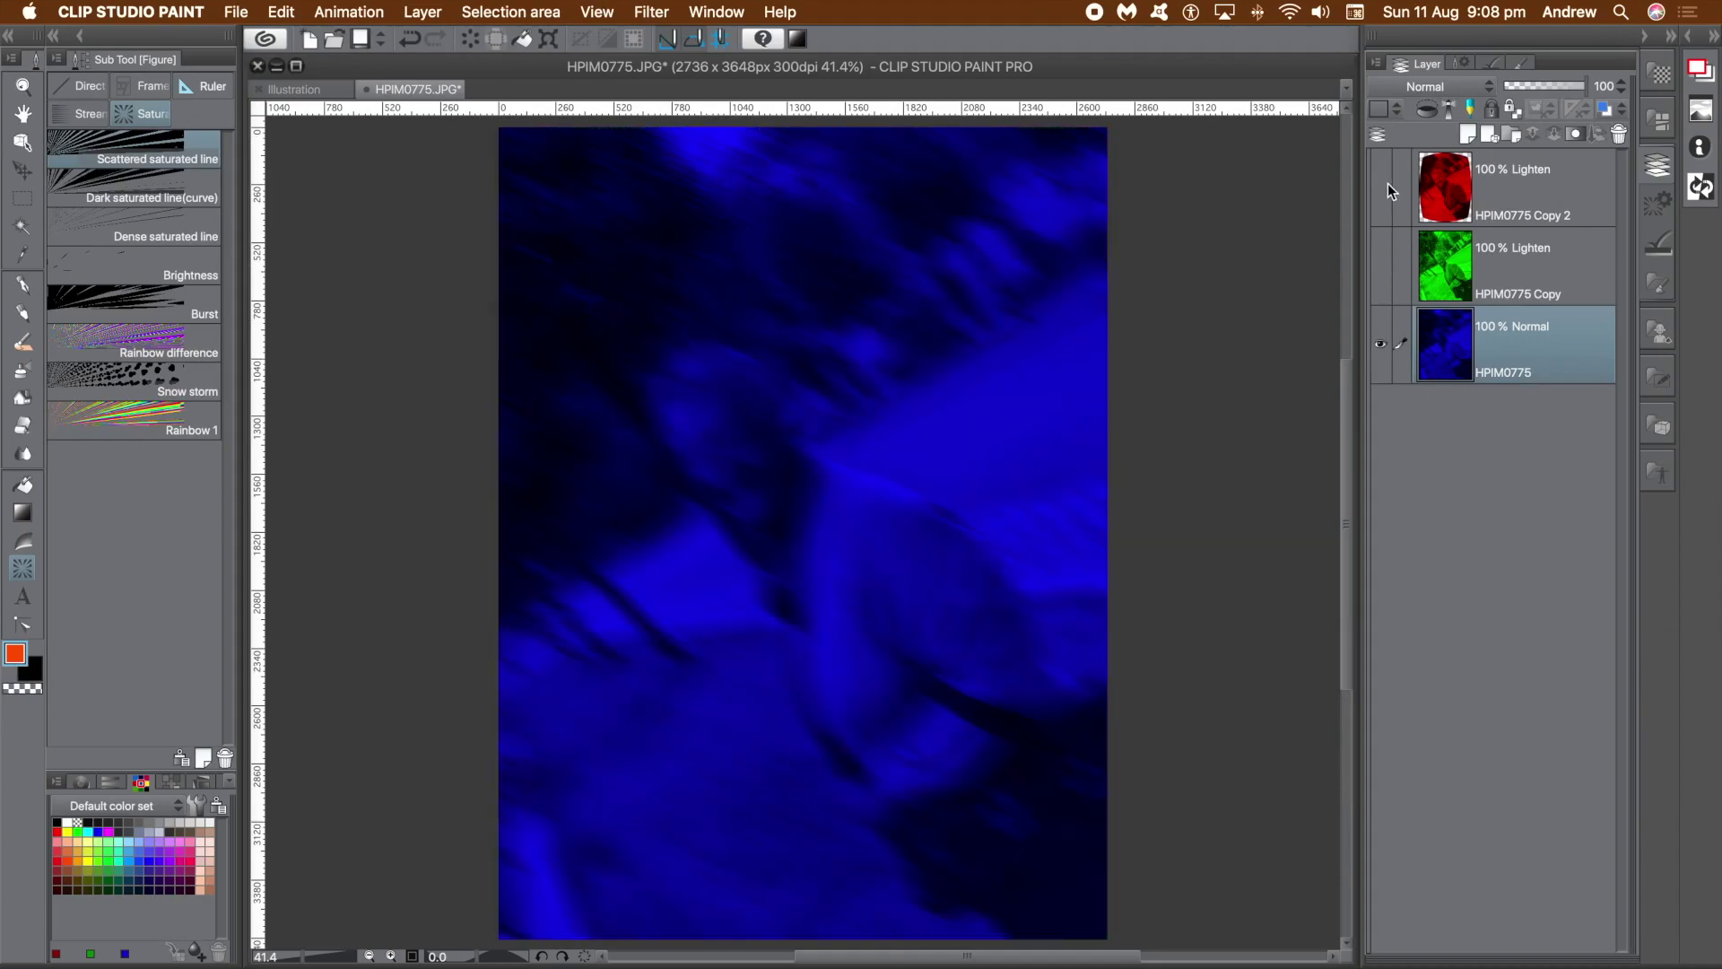
pyautogui.click(1383, 217)
pyautogui.click(1382, 269)
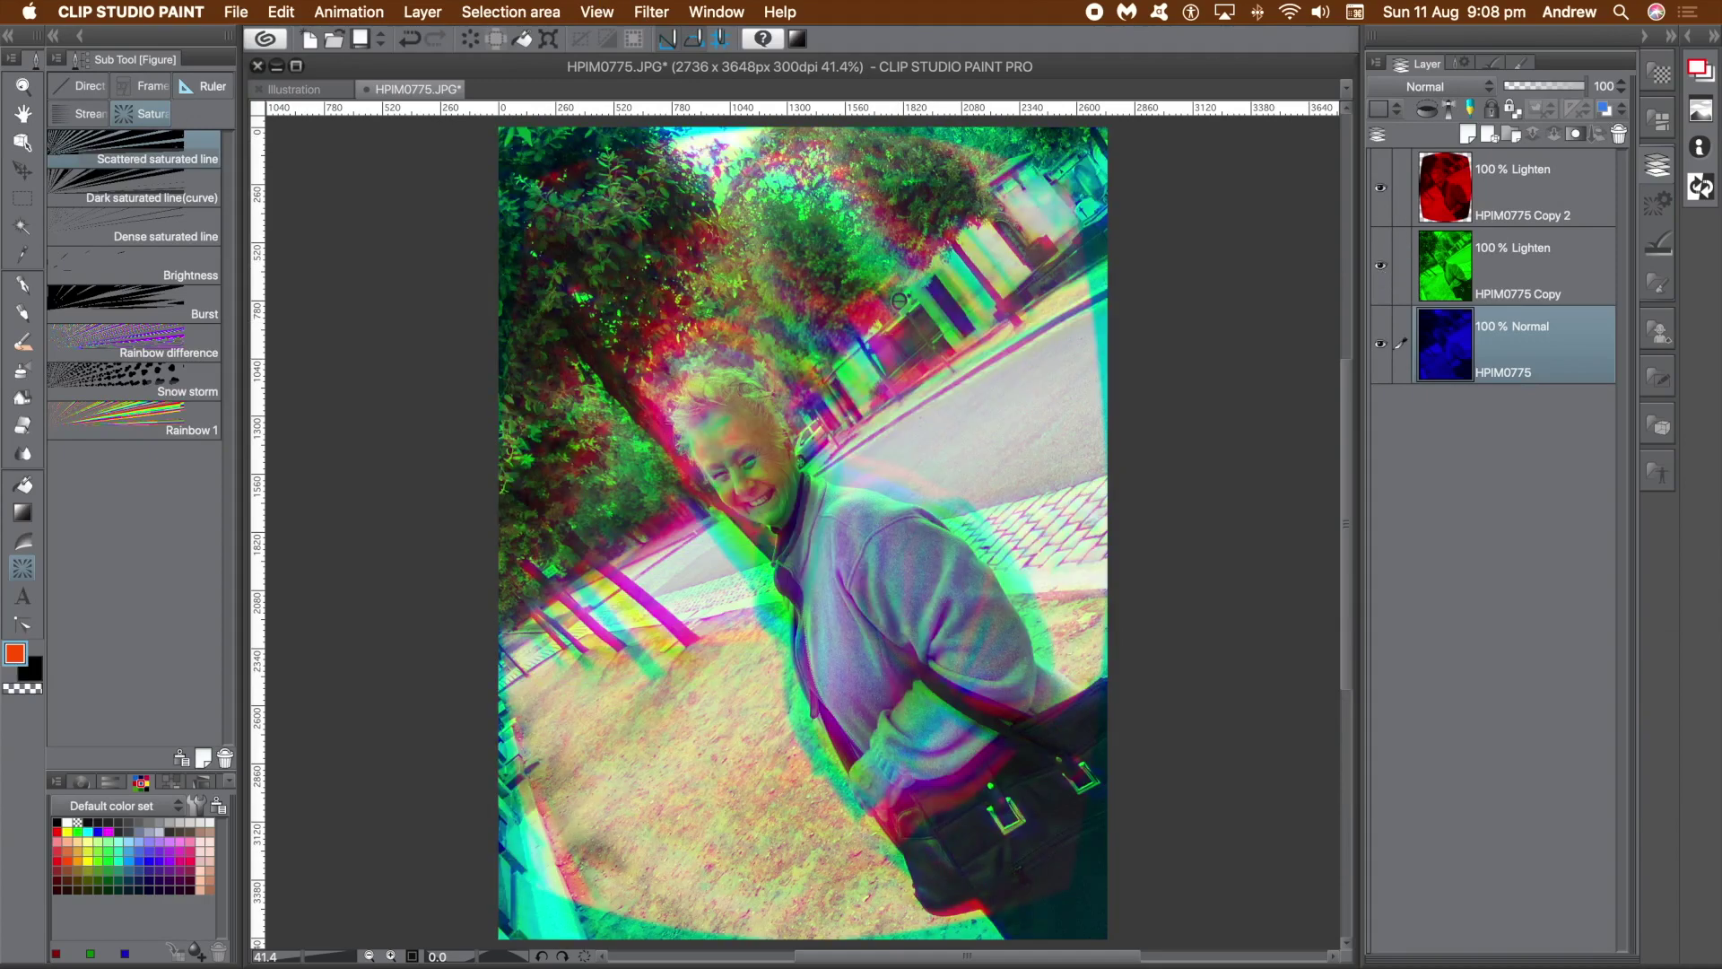
# Apply a Fish-eye lens filter with Distortion 25 to the blue layer
pyautogui.click(654, 15)
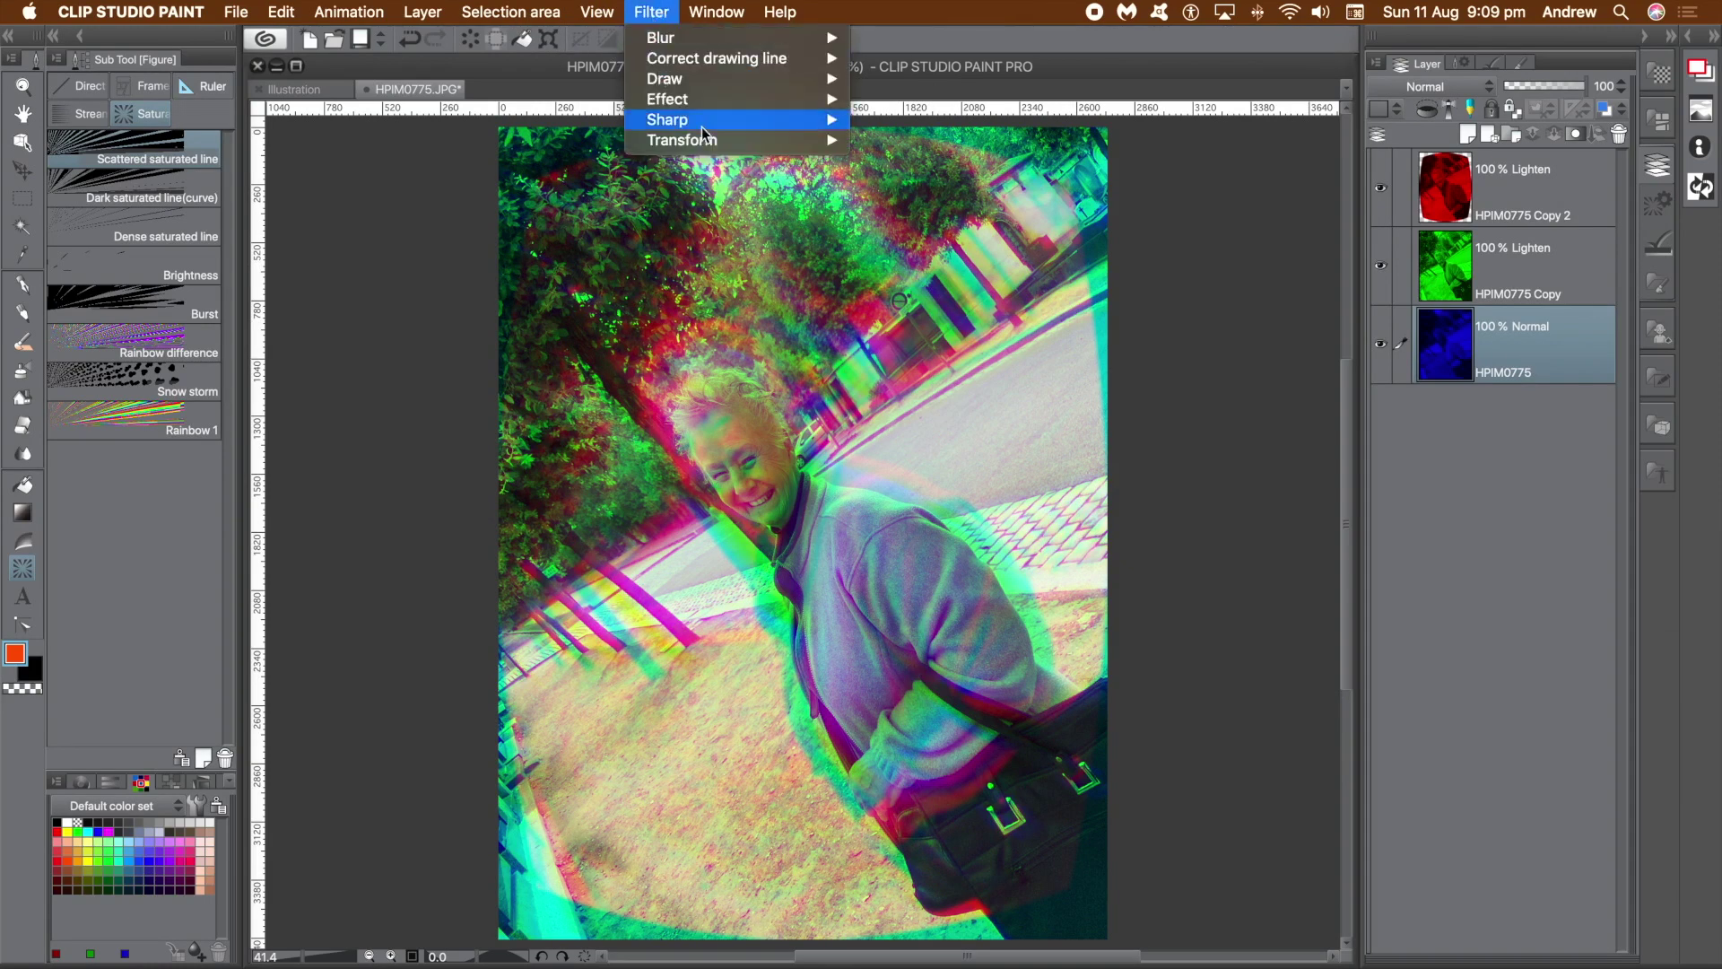
pyautogui.moveTo(704, 148)
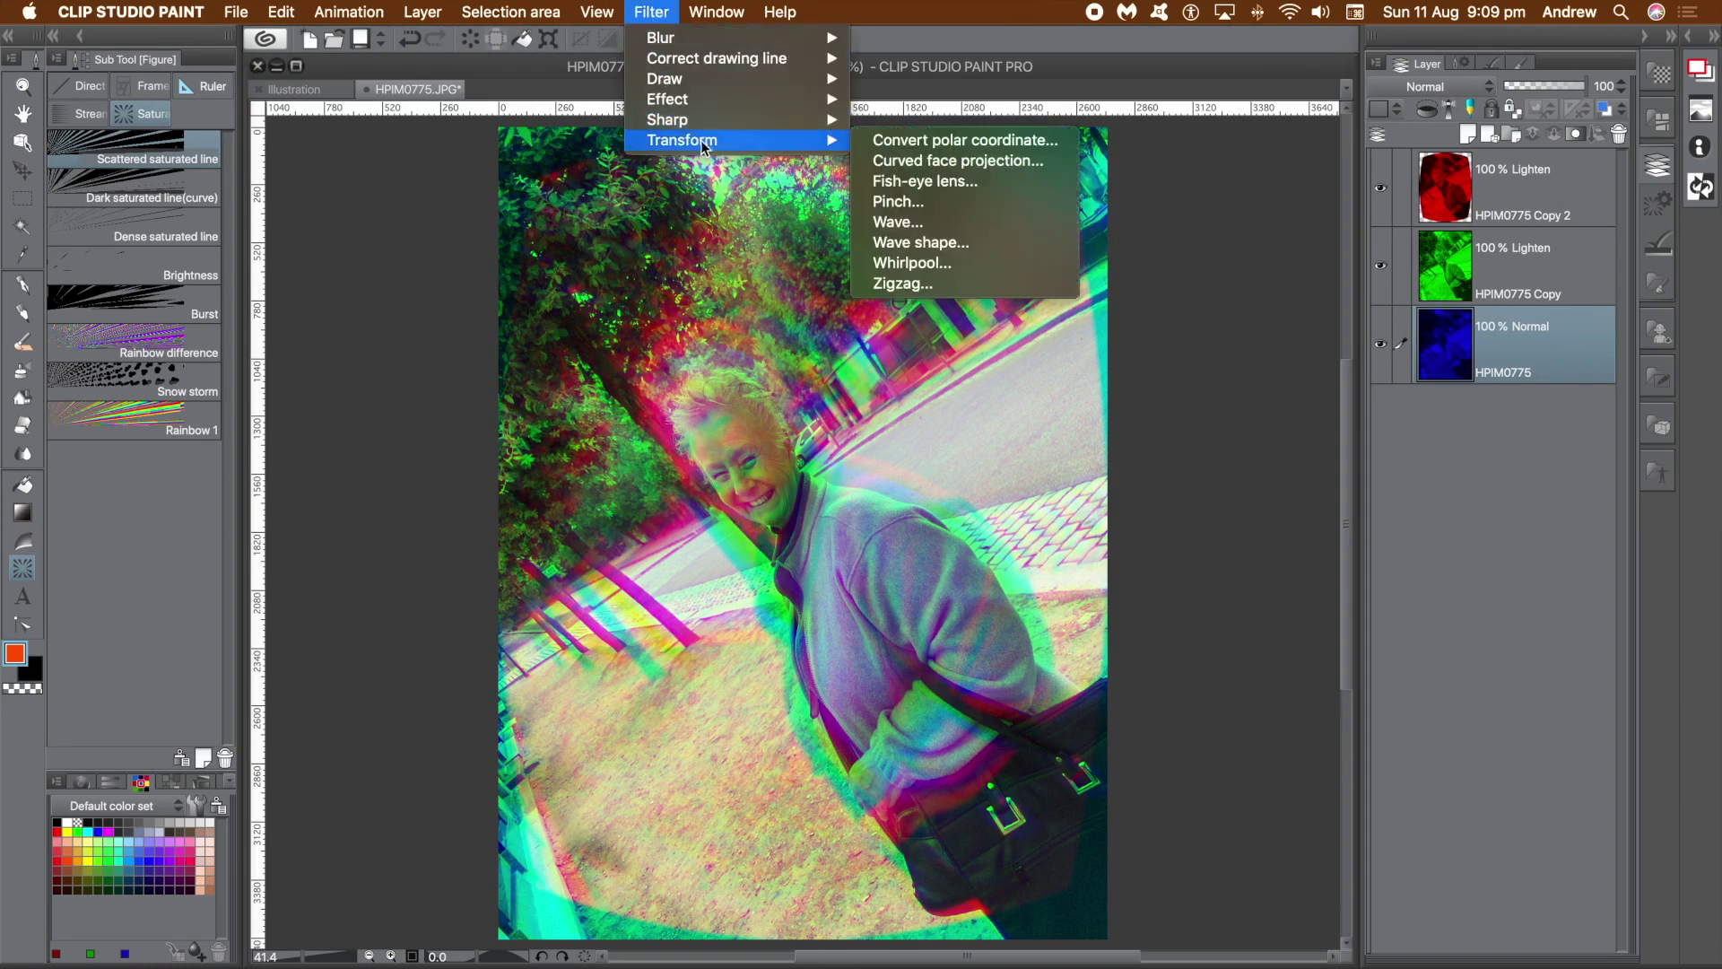
pyautogui.click(921, 183)
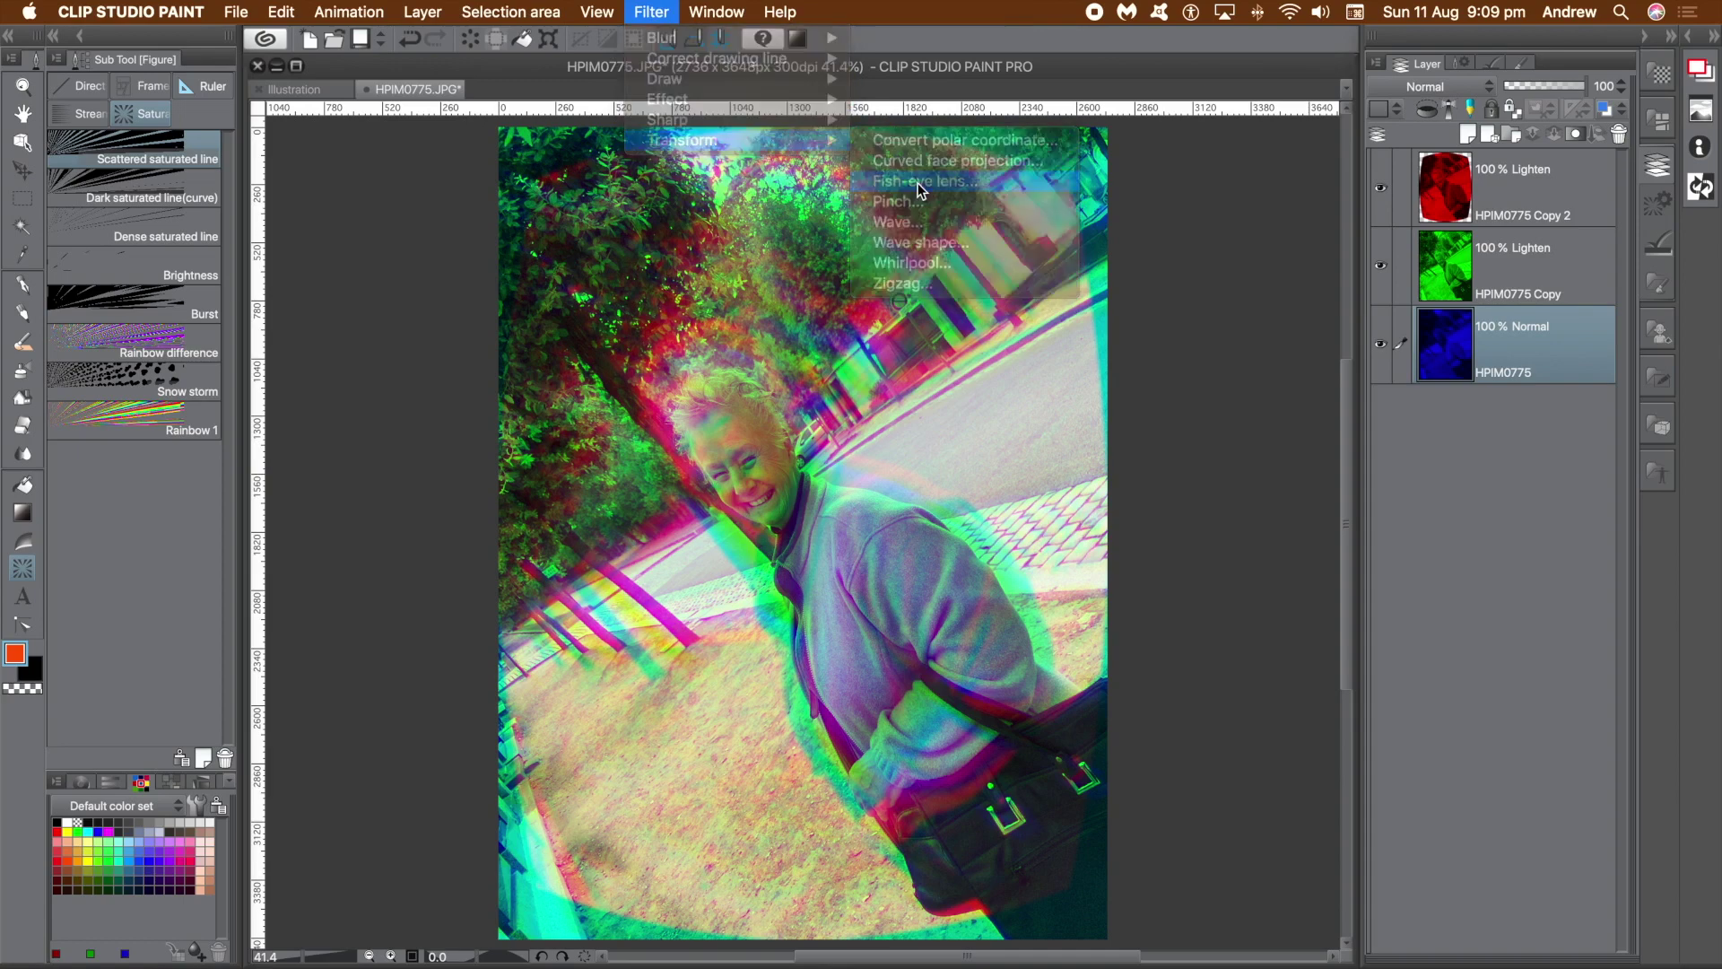
pyautogui.click(1288, 391)
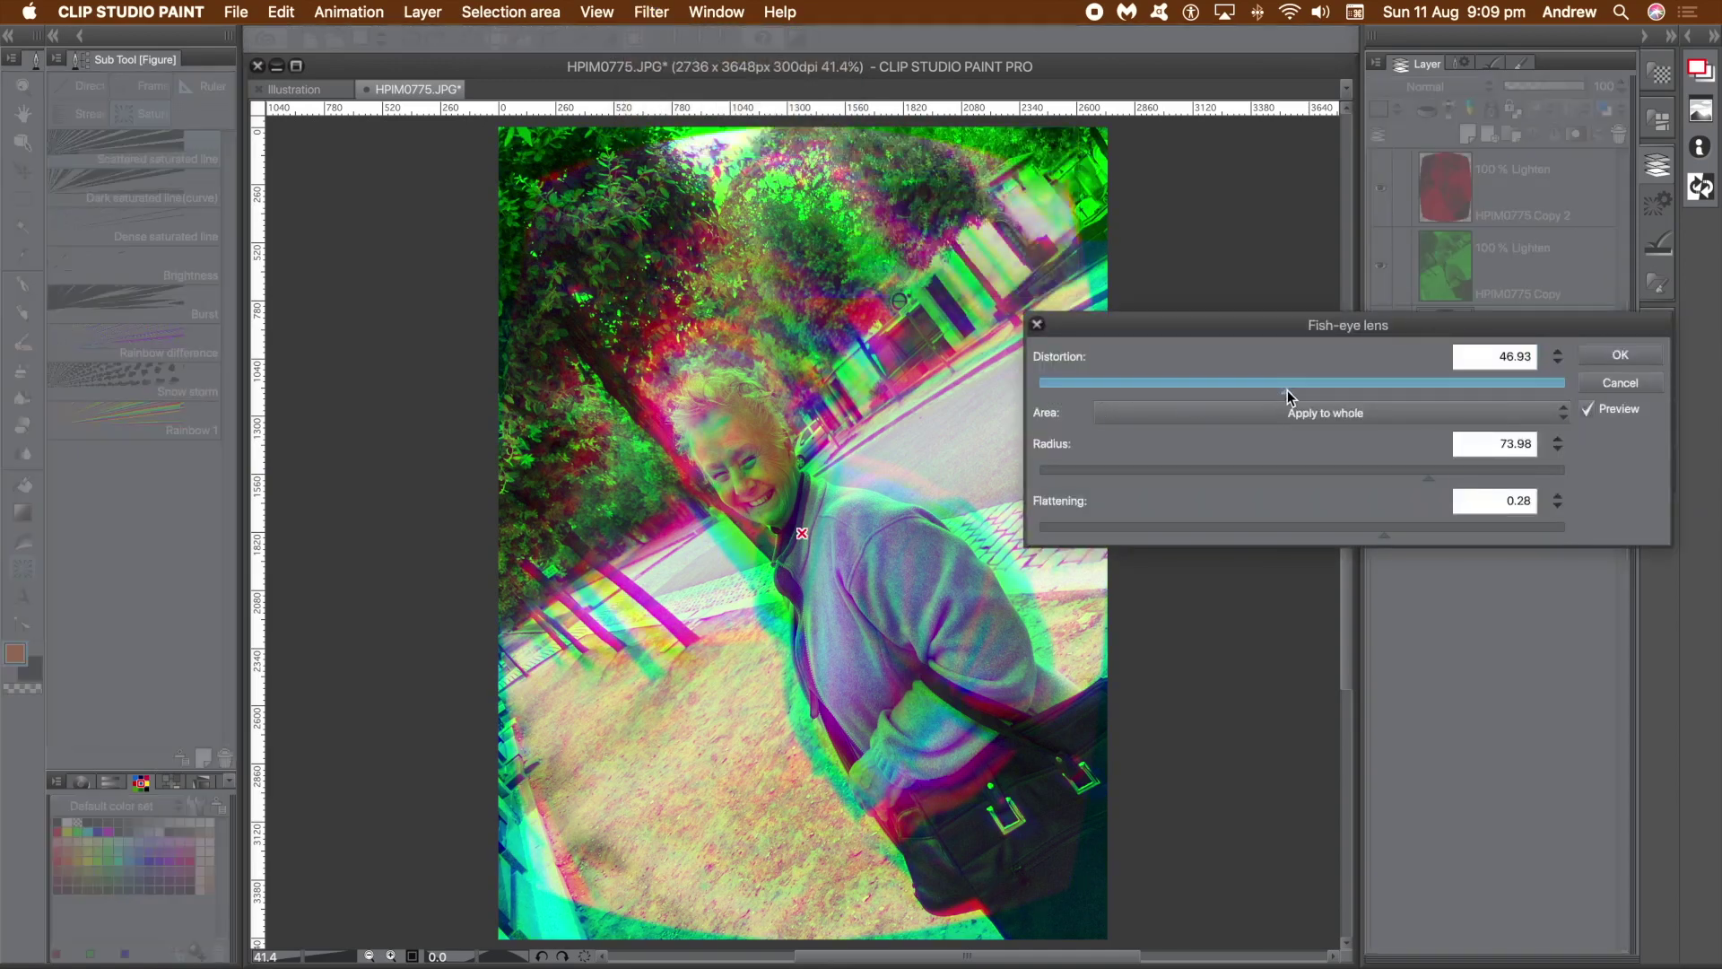
pyautogui.click(1171, 391)
pyautogui.click(1615, 359)
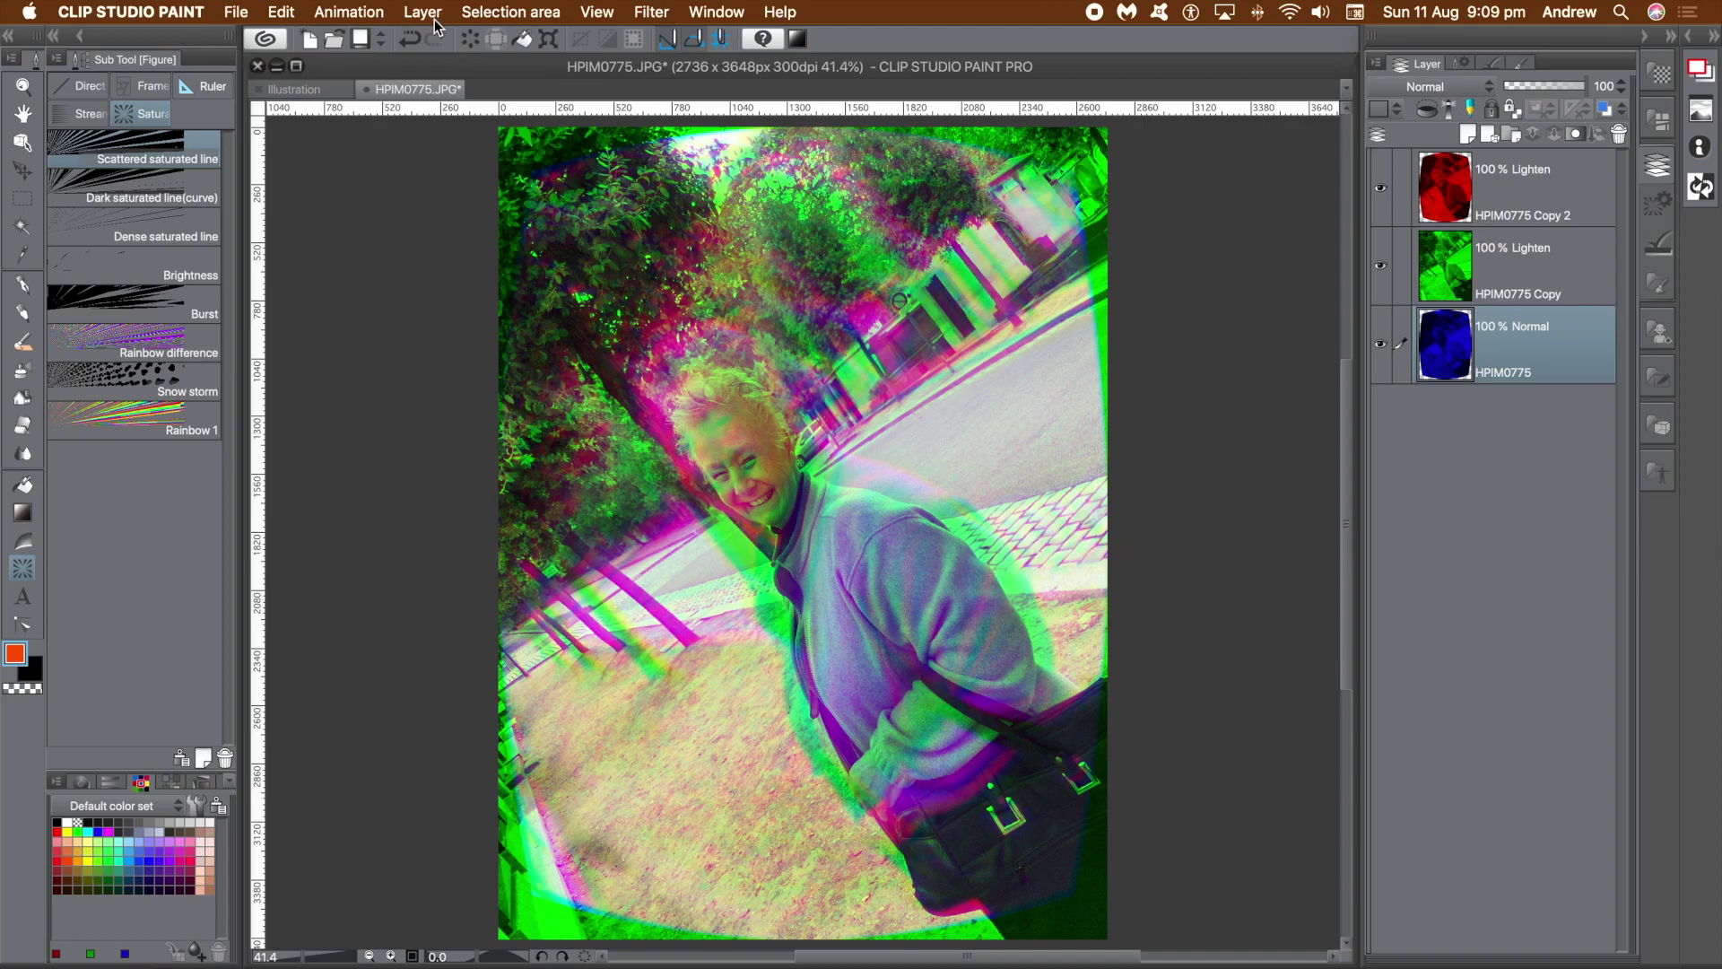
# Mesh-transform the blue HPIM0775 layer, pulling grid points up-left and leftward to bend its edges
pyautogui.click(282, 12)
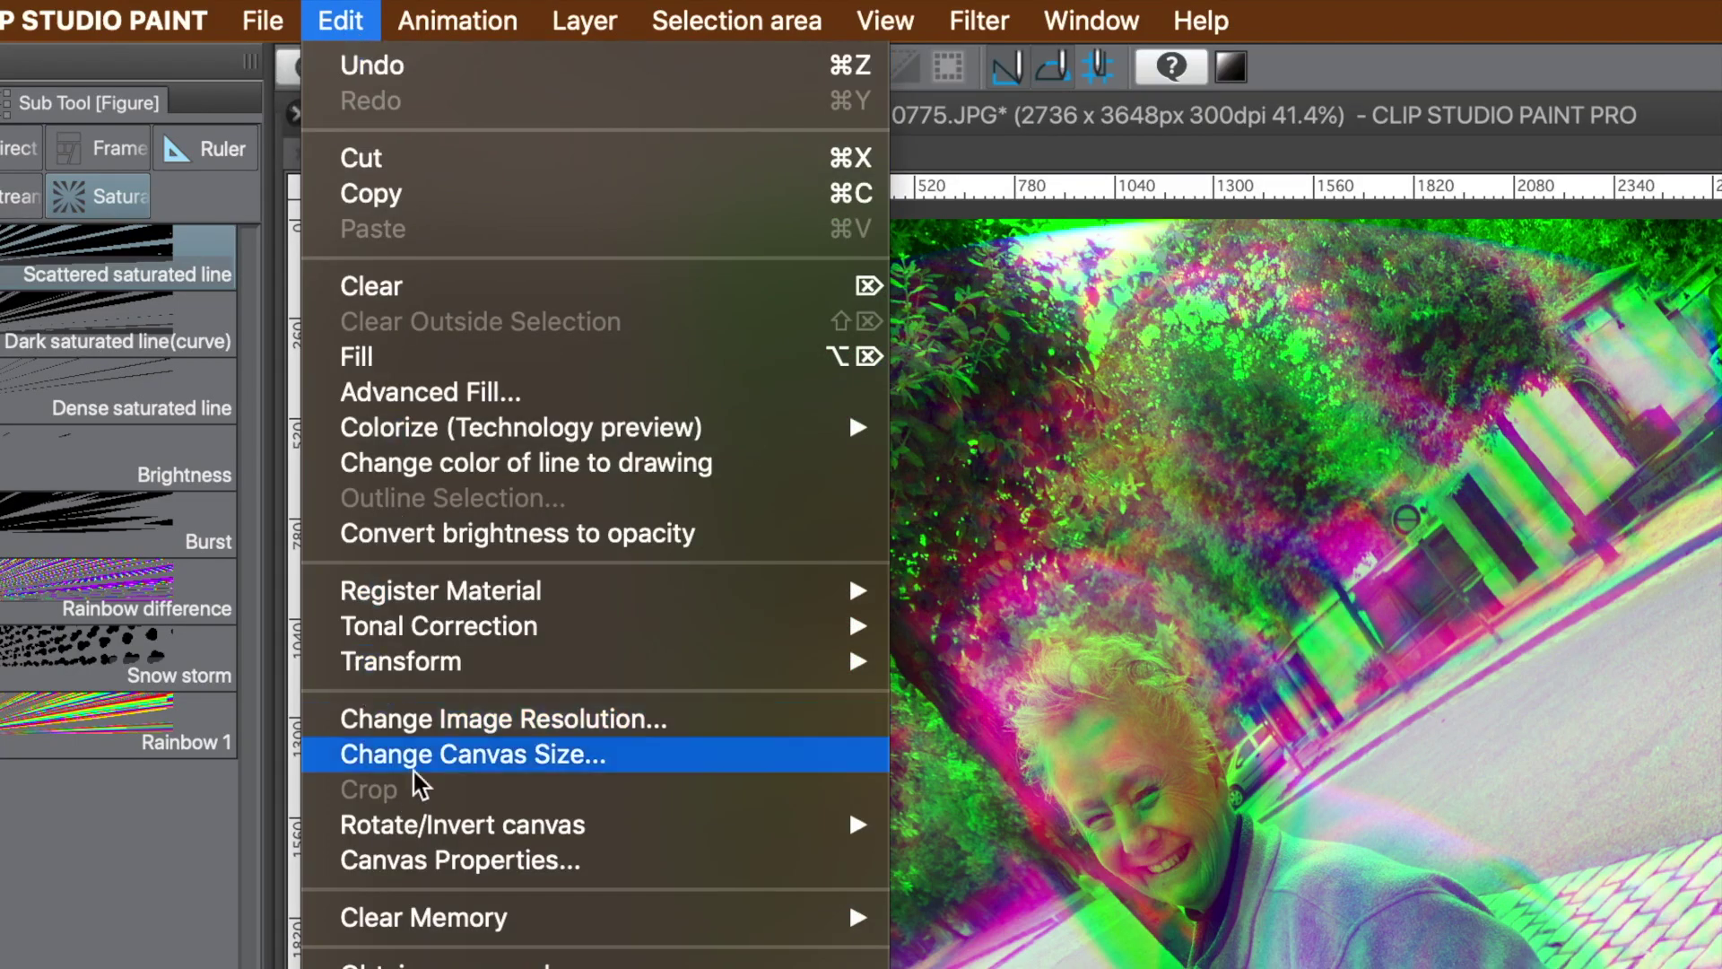
pyautogui.moveTo(444, 662)
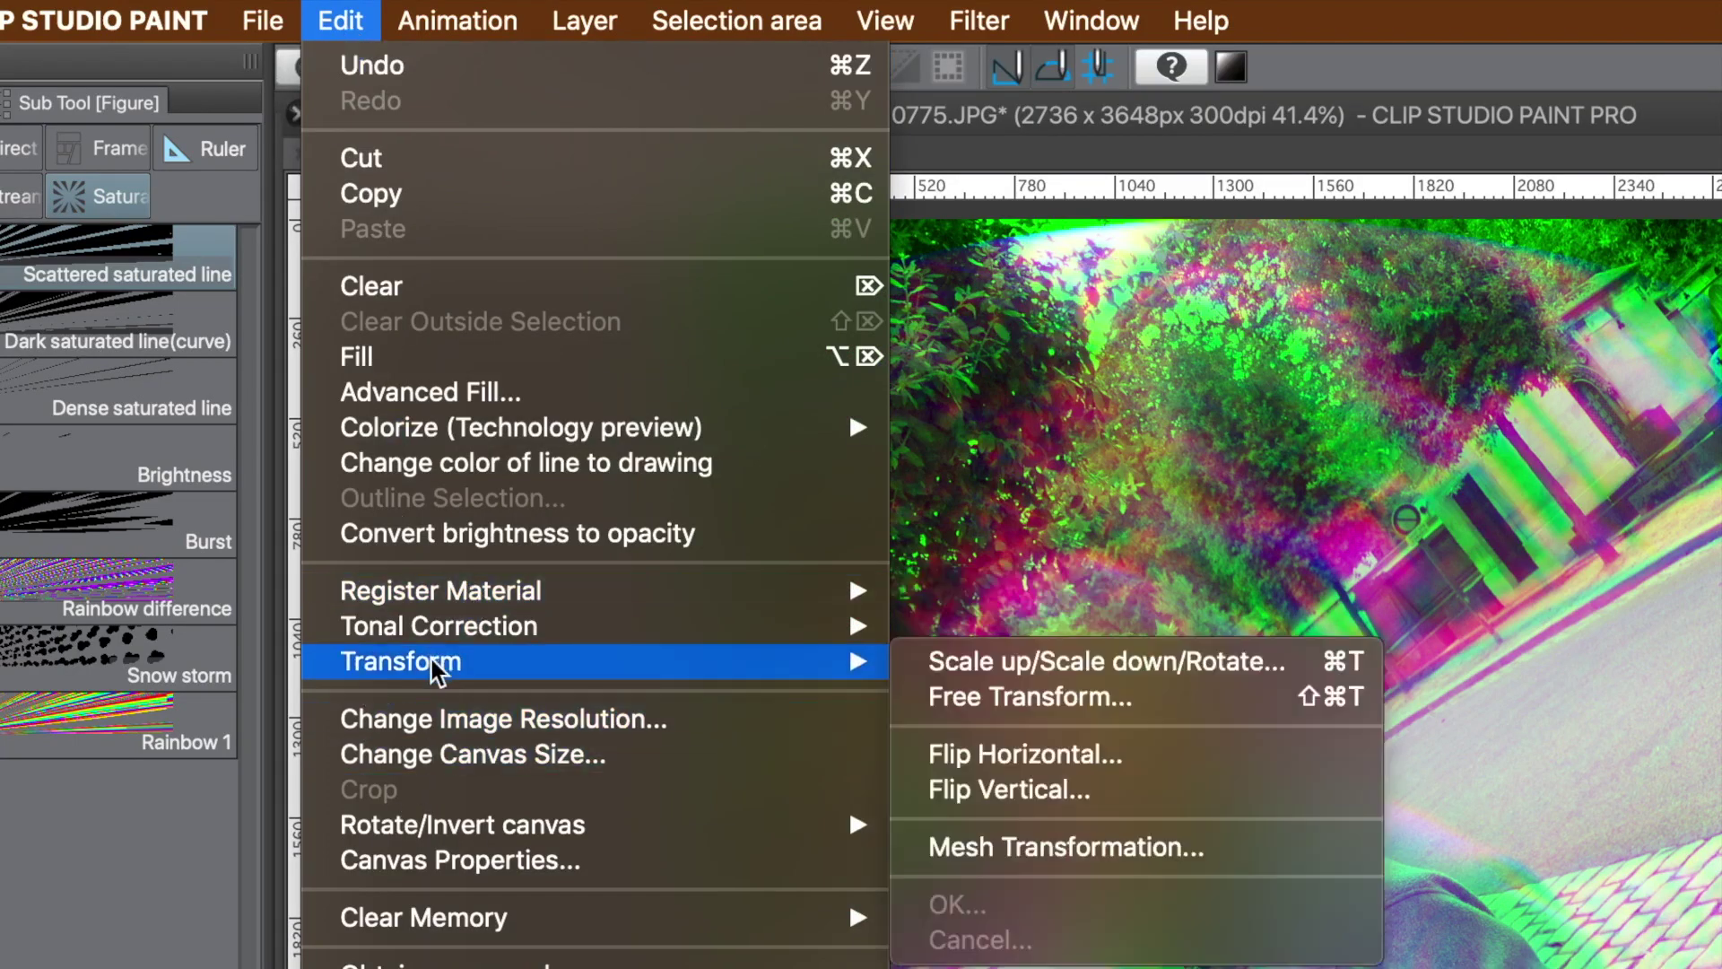
pyautogui.click(1088, 847)
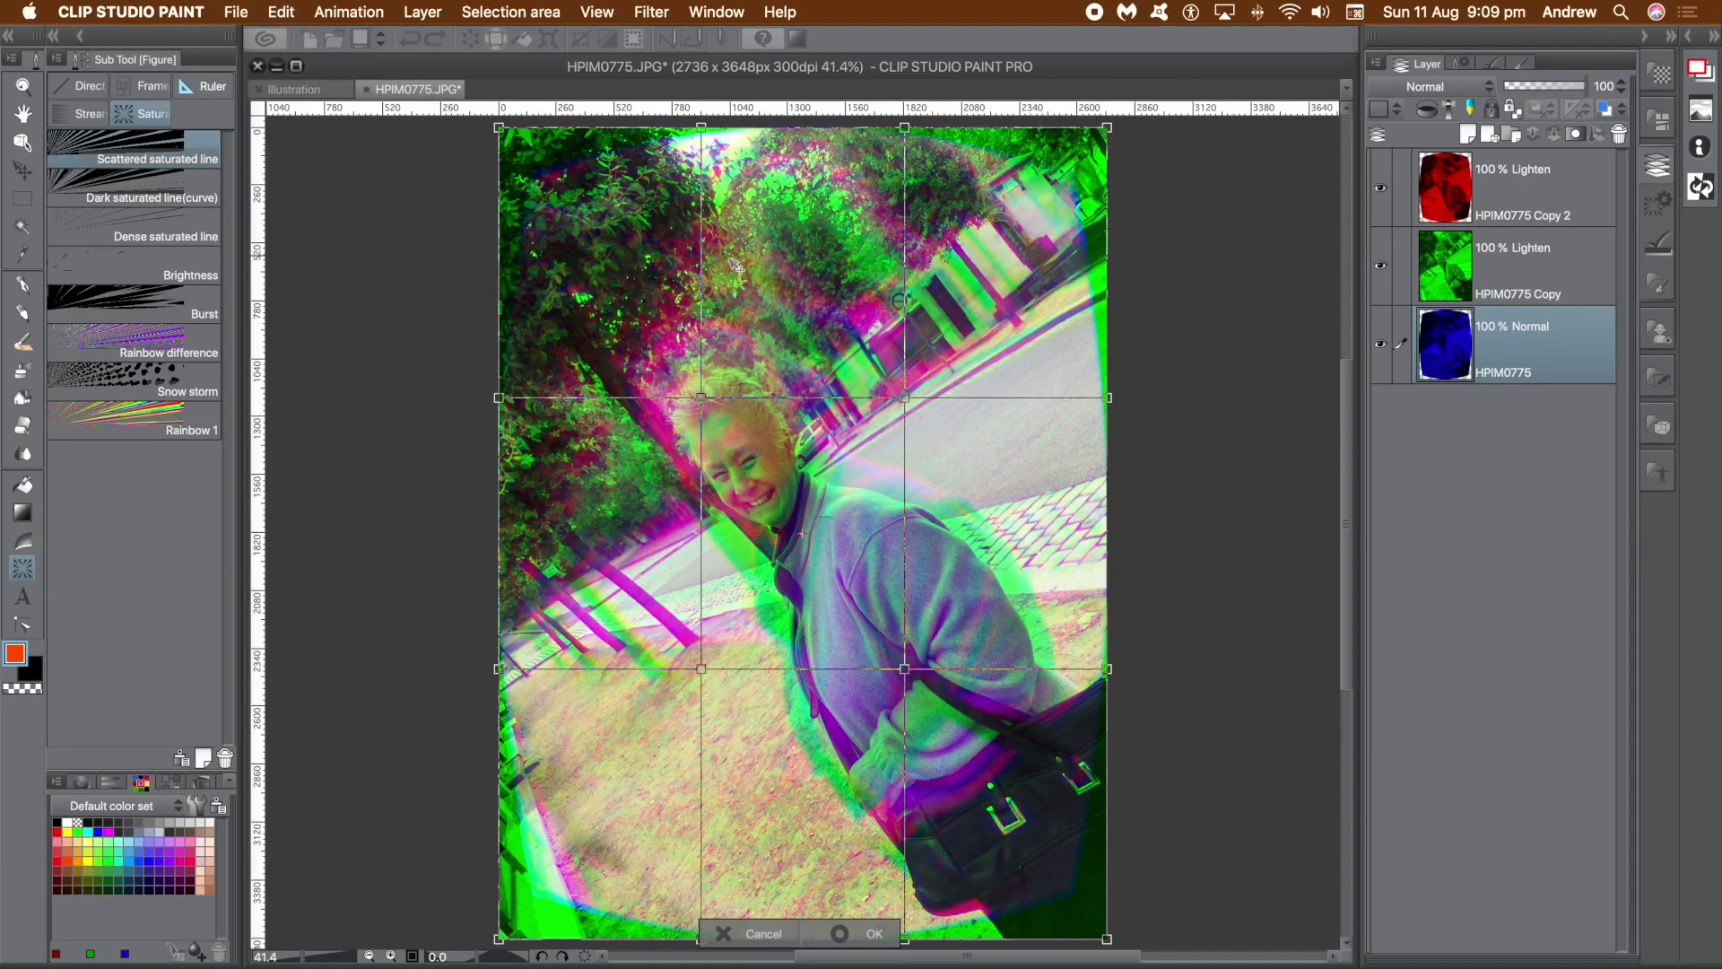
pyautogui.moveTo(1071, 691); pyautogui.dragTo(1000, 636)
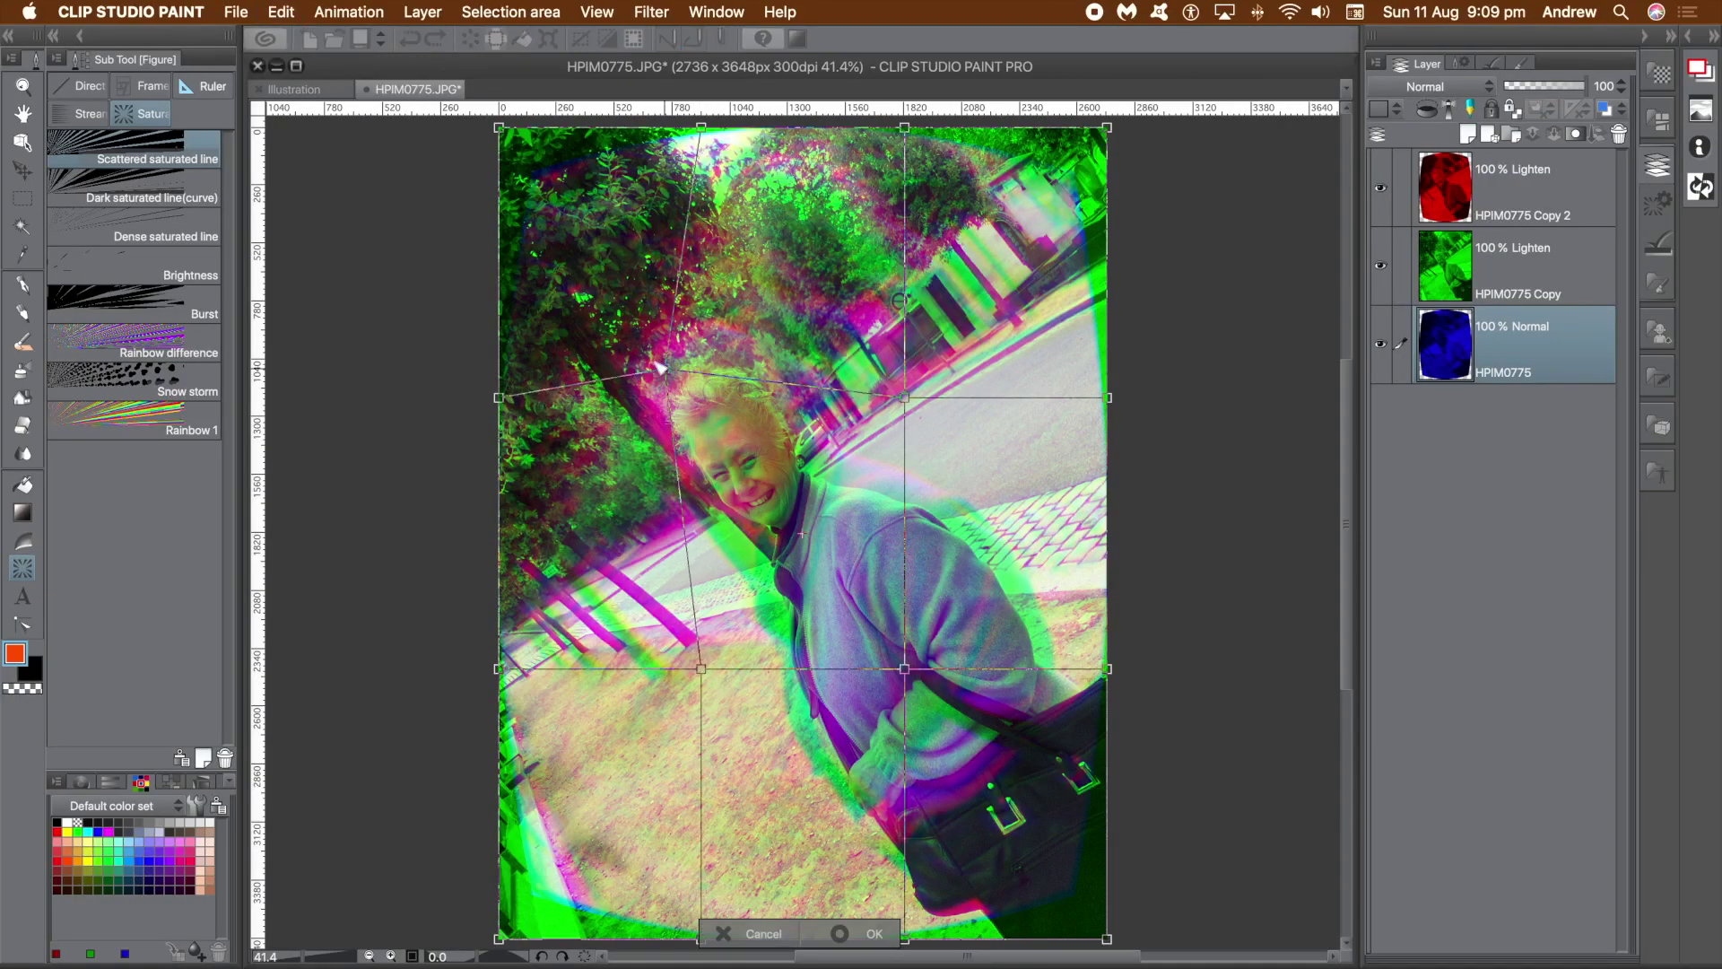
pyautogui.moveTo(662, 368); pyautogui.dragTo(657, 365)
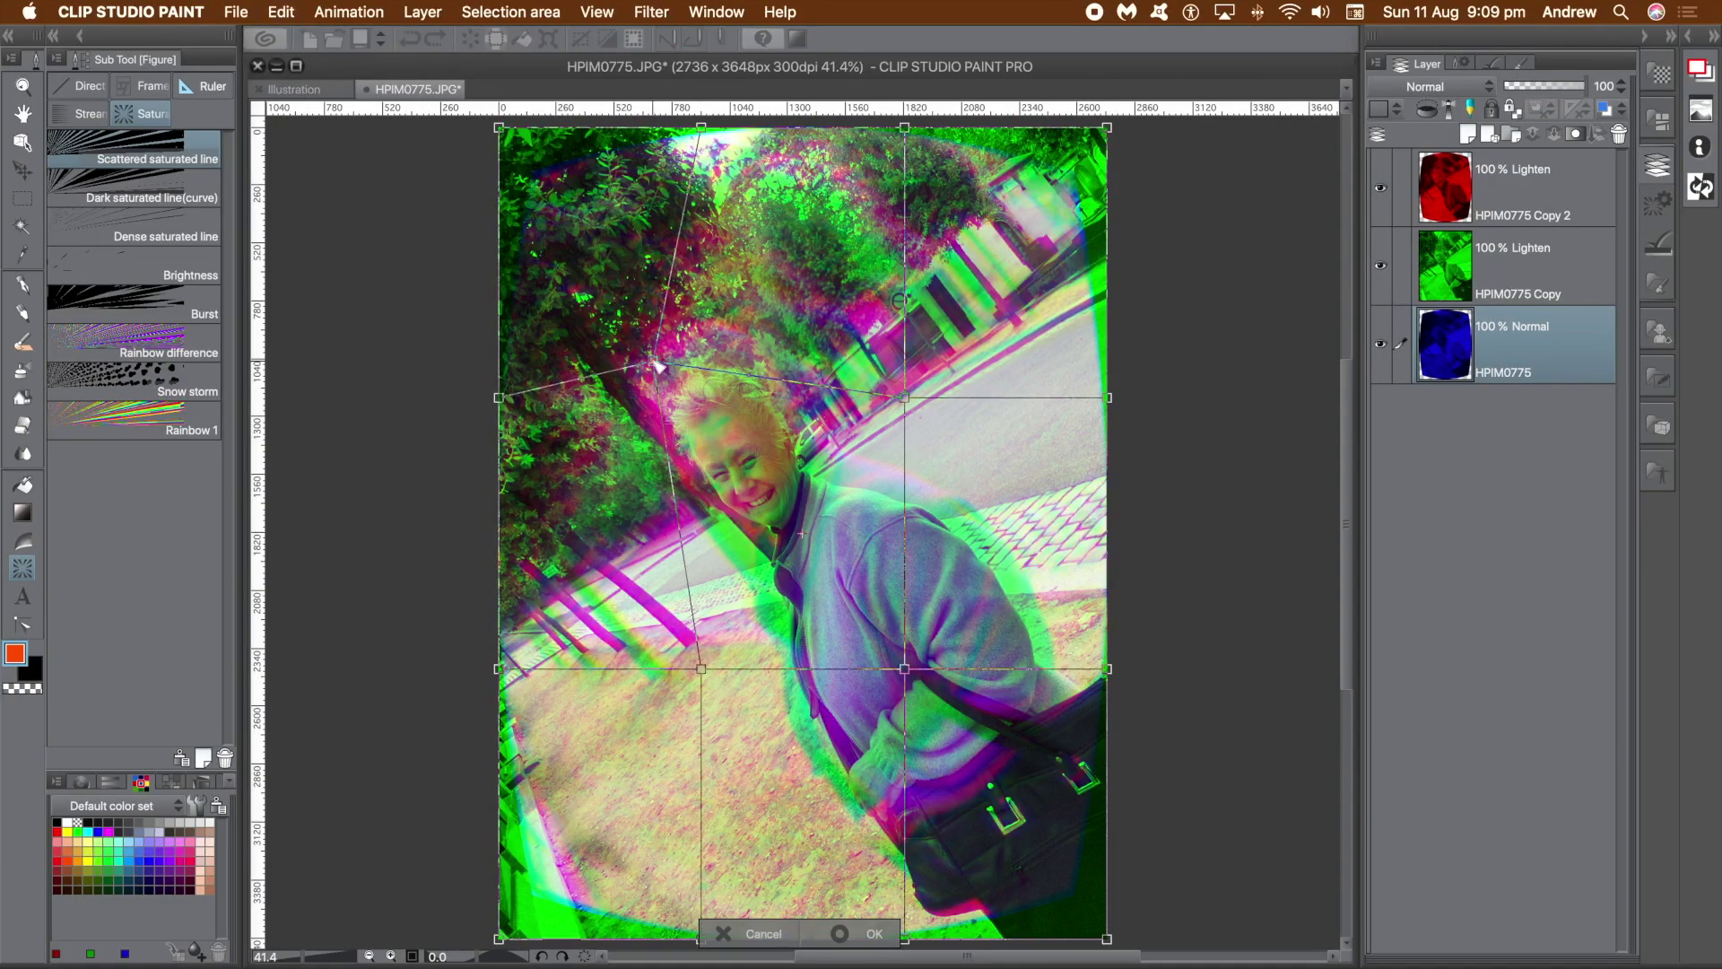
pyautogui.moveTo(701, 670); pyautogui.dragTo(649, 690)
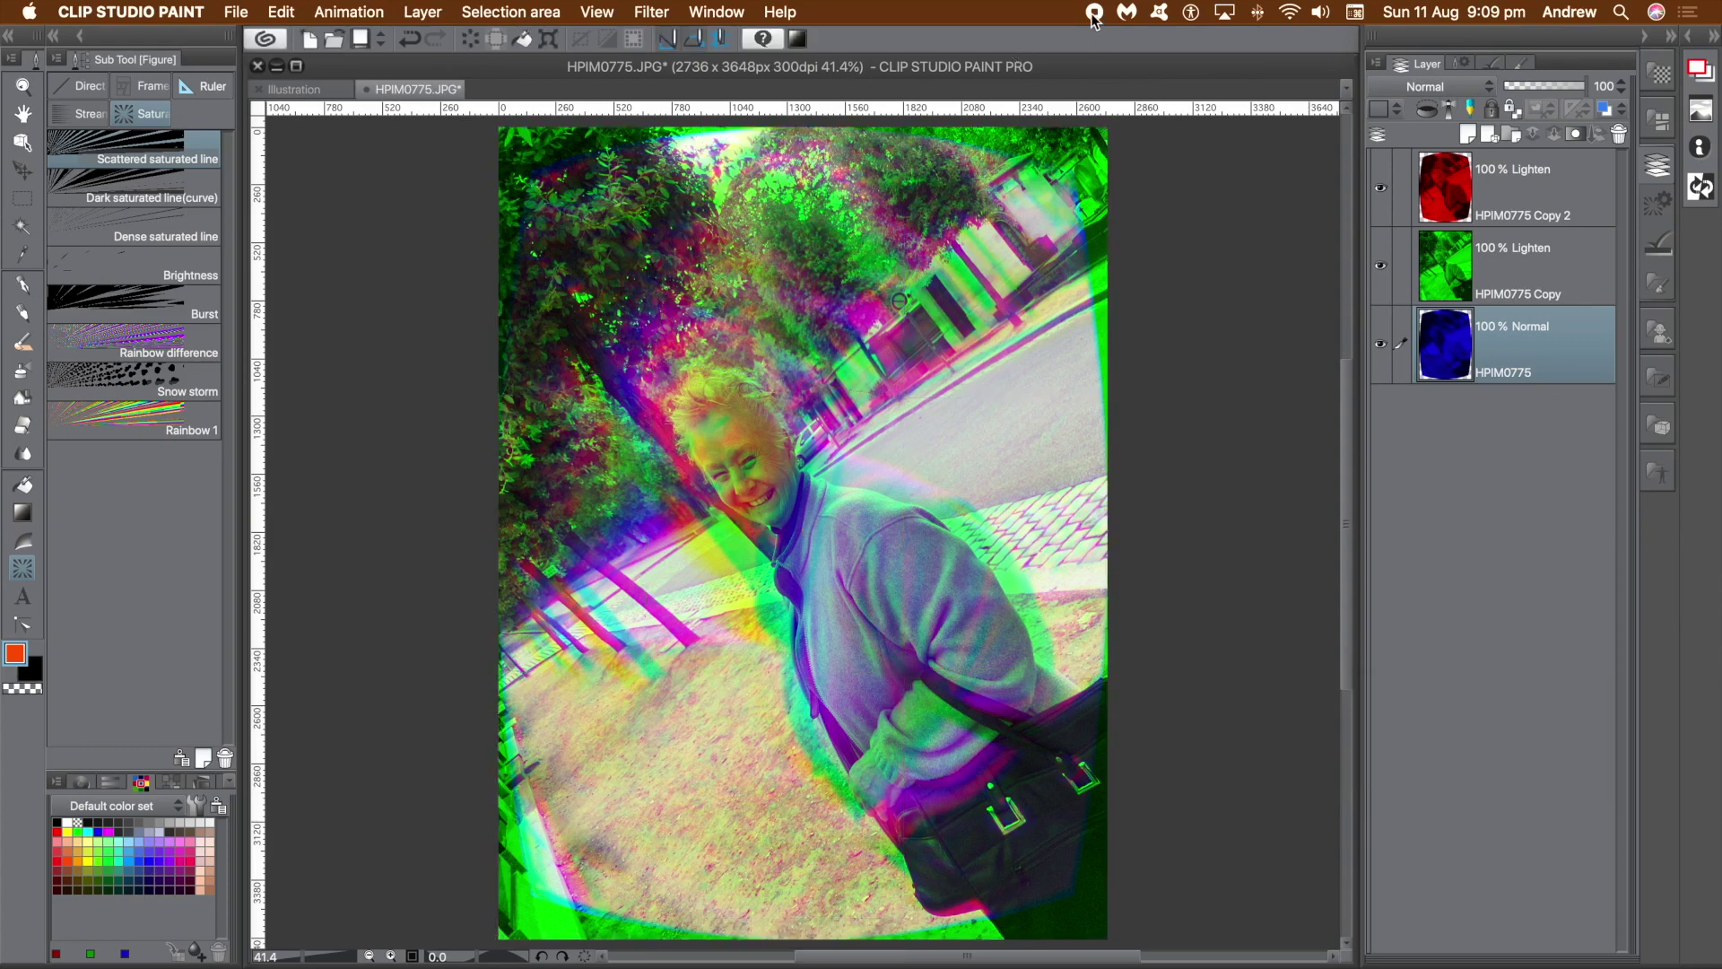
# Flatten the red, green and blue layers into a single Layer 1, then end the recording
pyautogui.click(432, 13)
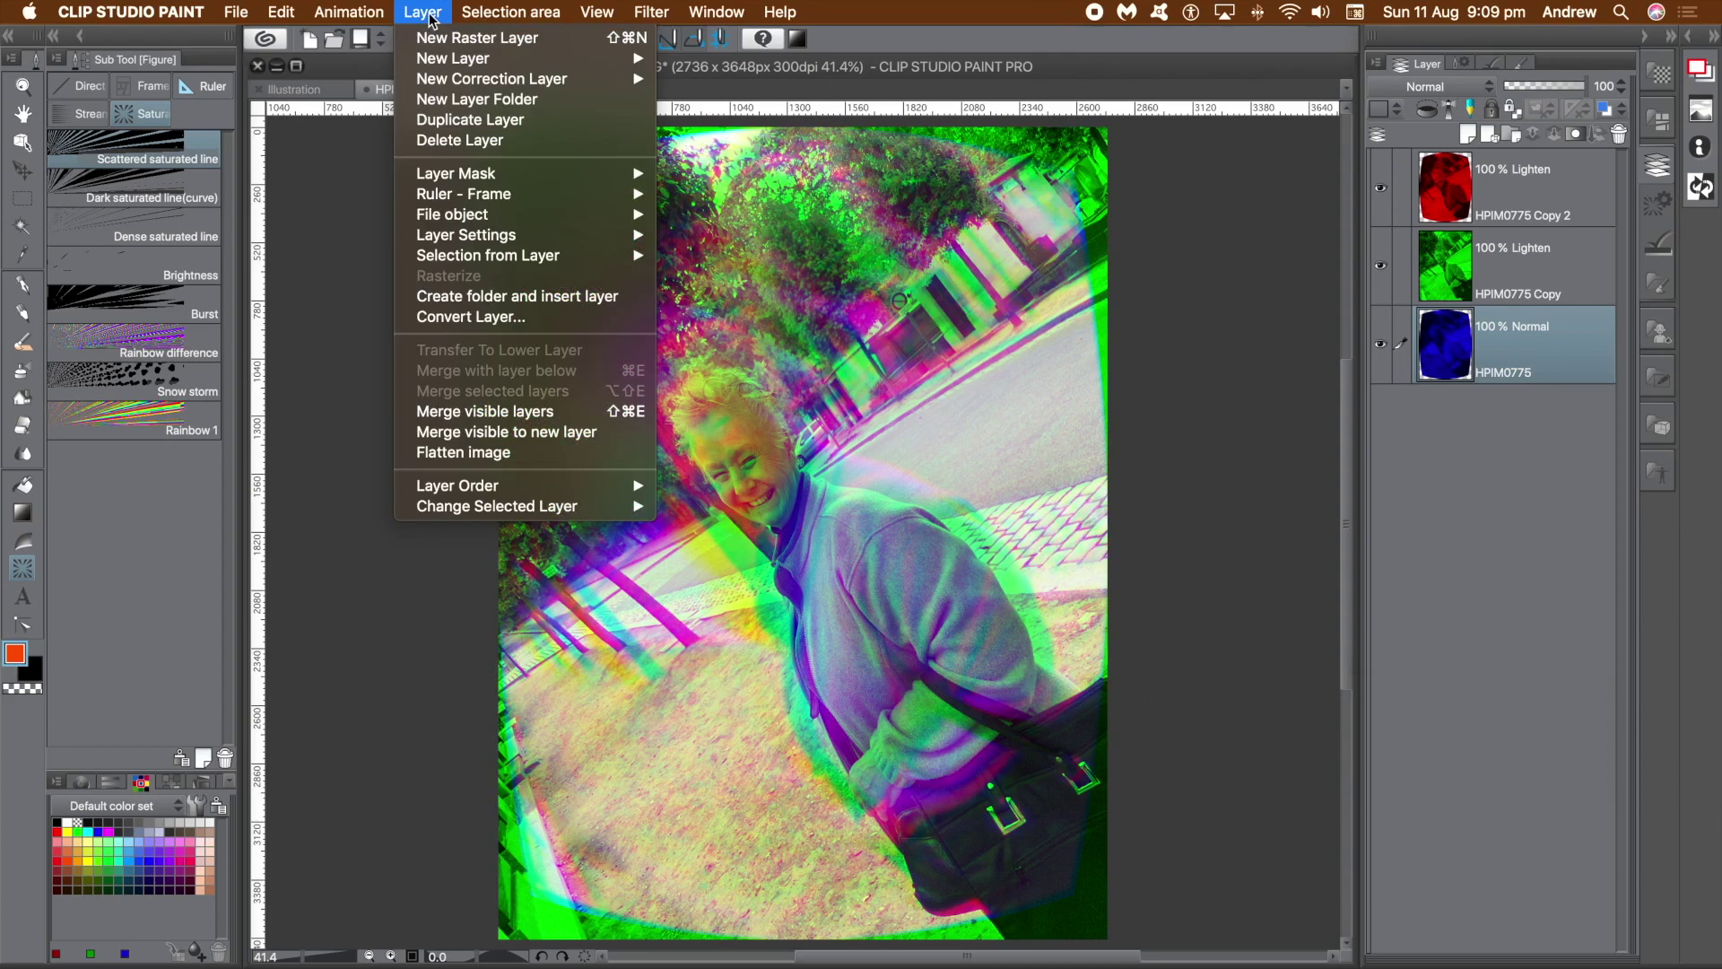
pyautogui.click(469, 454)
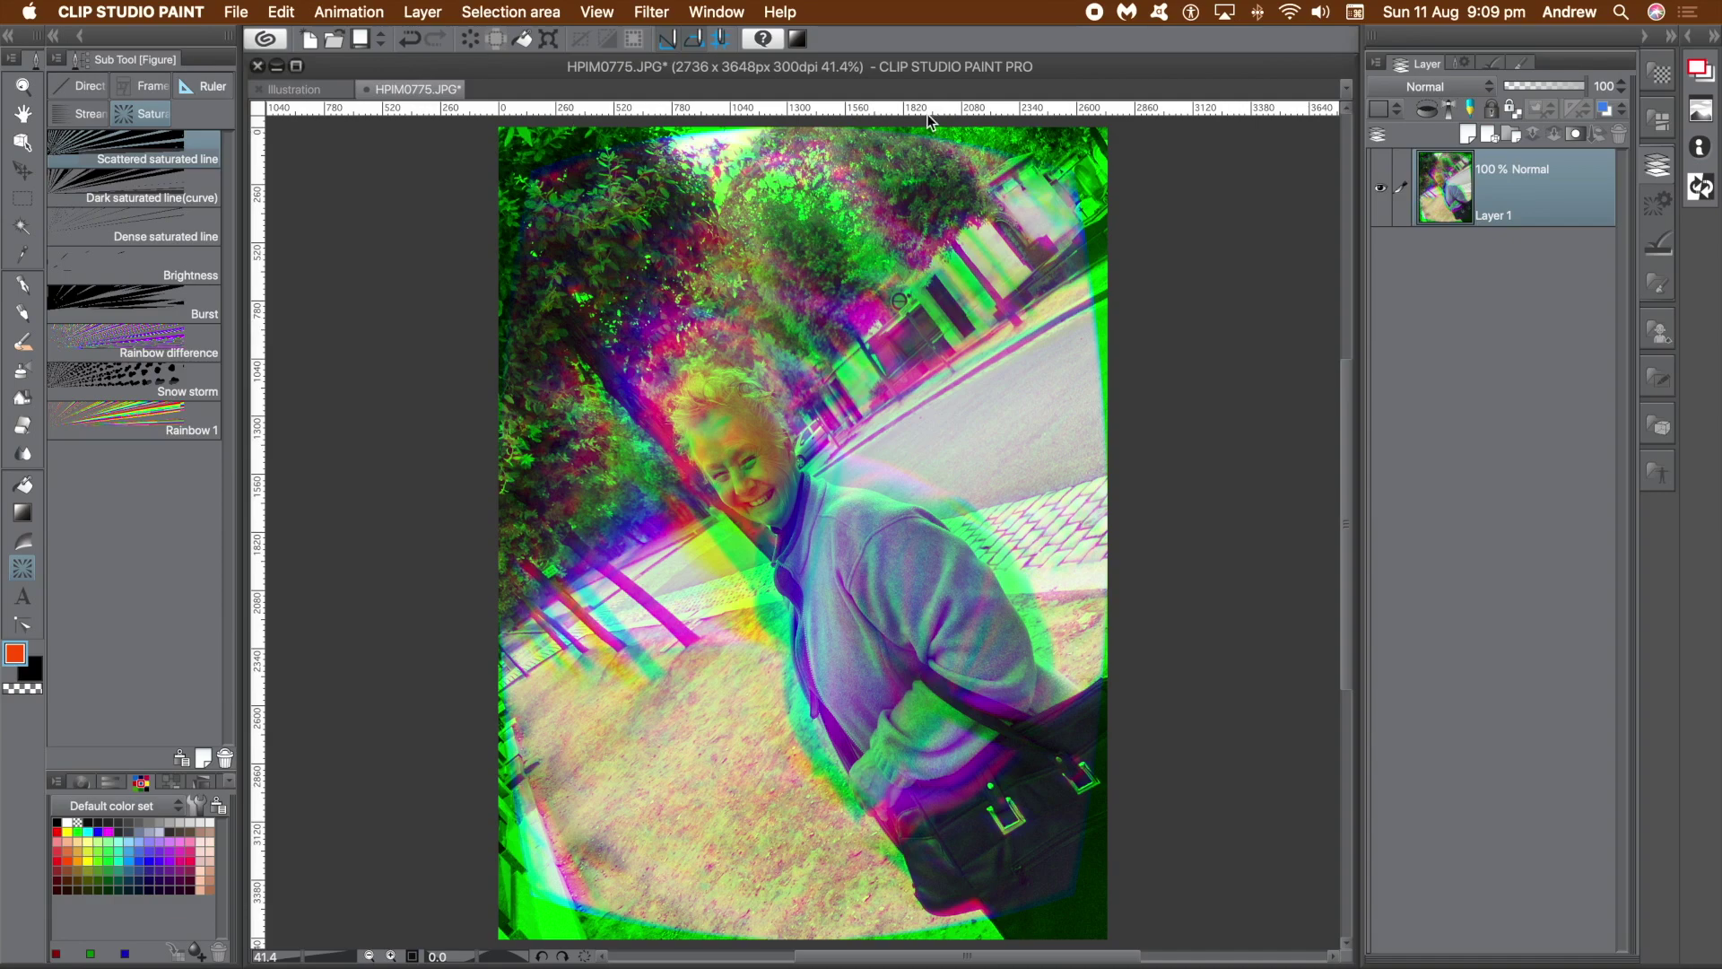
pyautogui.click(1096, 12)
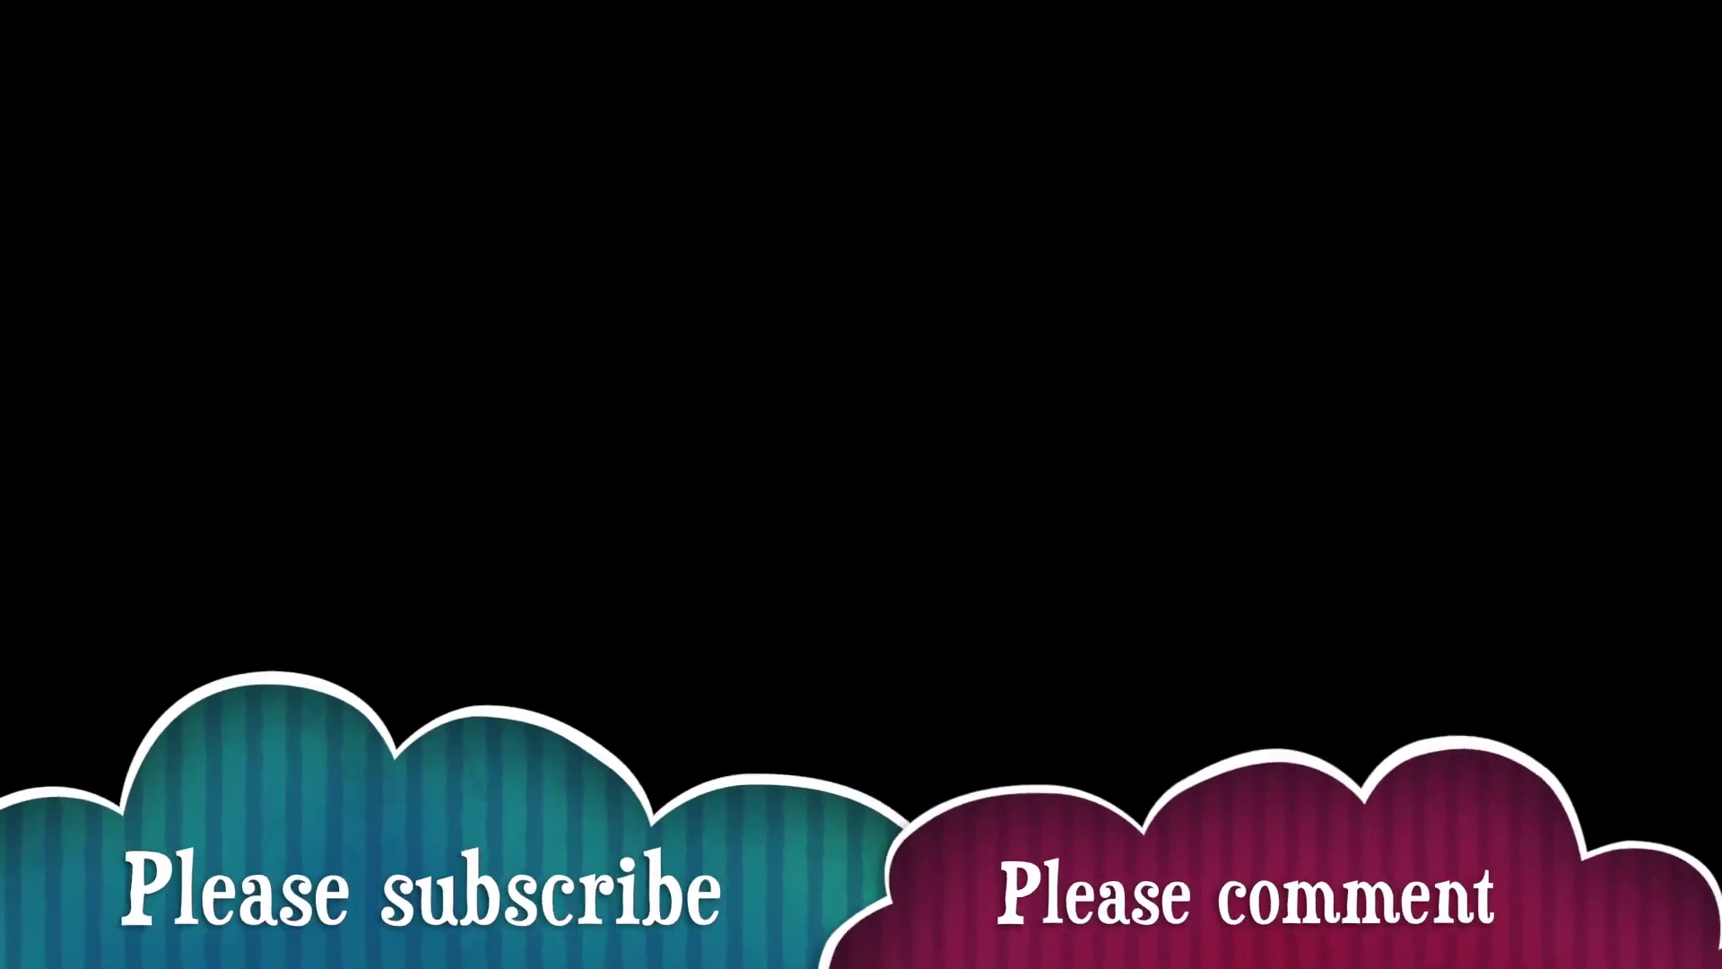